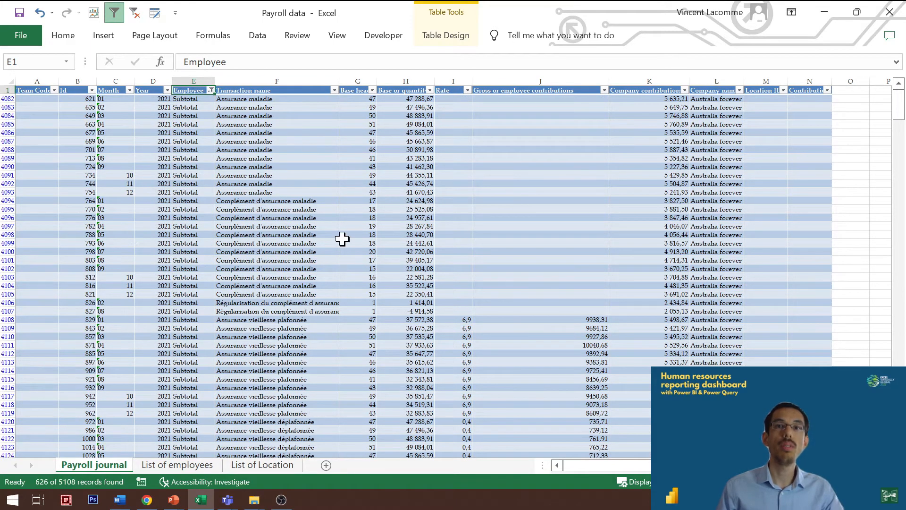
# Step: Clear the filter on the Employee column so the payroll journal table lists all its records
pyautogui.click(343, 240)
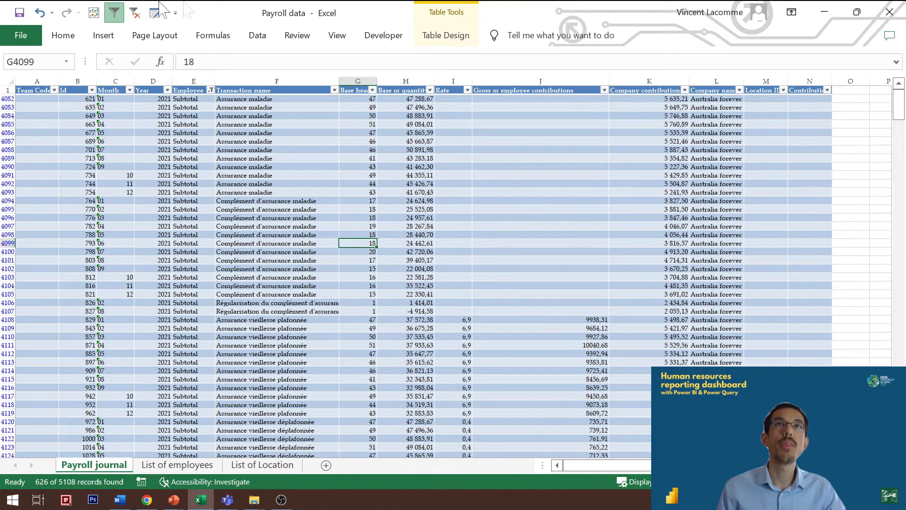
pyautogui.click(134, 13)
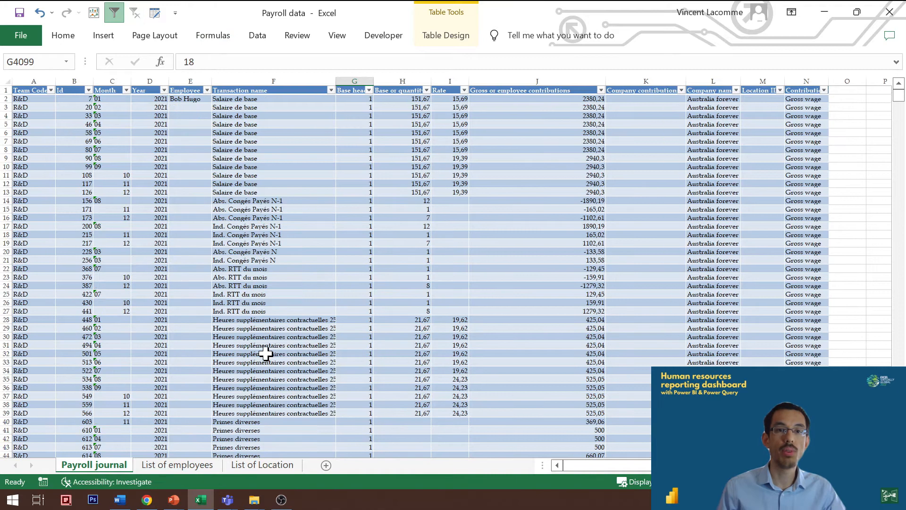
pyautogui.click(174, 285)
# Step: Examine the payroll journal's Month and Year columns and the list of distinct values in its Employee column
pyautogui.moveTo(102, 82); pyautogui.dragTo(141, 83)
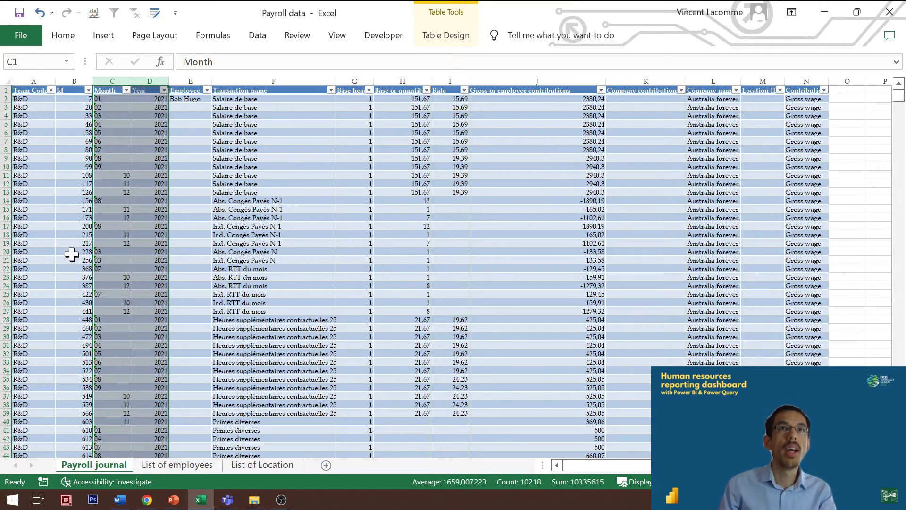
pyautogui.click(83, 226)
pyautogui.click(187, 99)
pyautogui.press('Up')
pyautogui.press('Down')
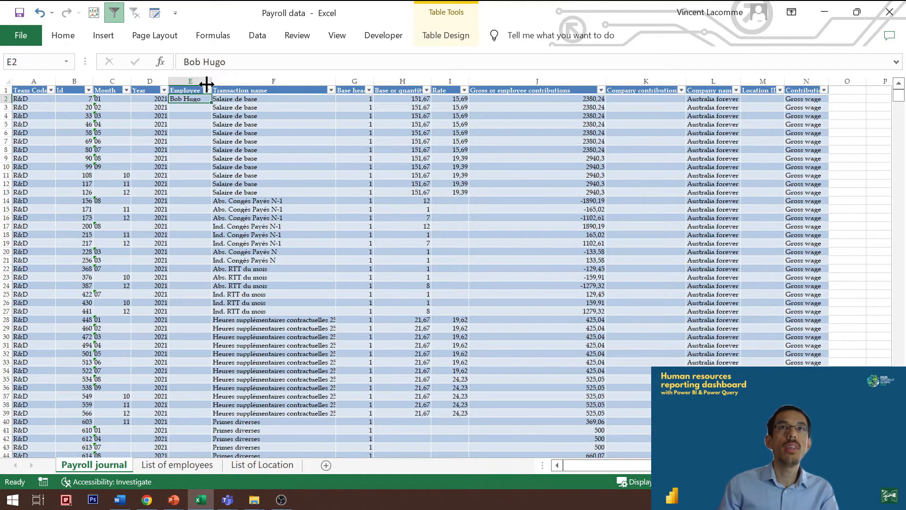
pyautogui.click(208, 90)
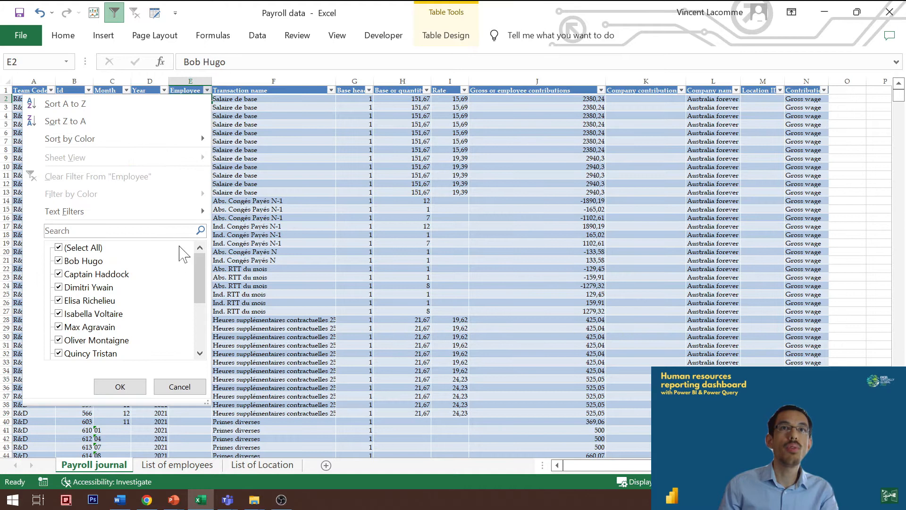
pyautogui.scroll(-3, 182, 264)
pyautogui.click(235, 254)
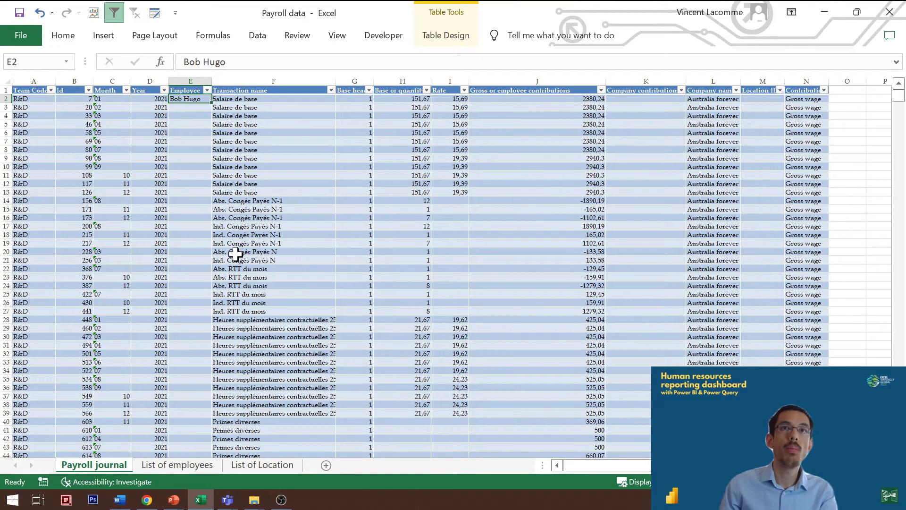
# Step: Compare the ID, Last name and First name columns of the employee list with the payroll journal's Employee column
pyautogui.hotkey('ctrl', 'pagedown')
pyautogui.moveTo(65, 103); pyautogui.dragTo(131, 216)
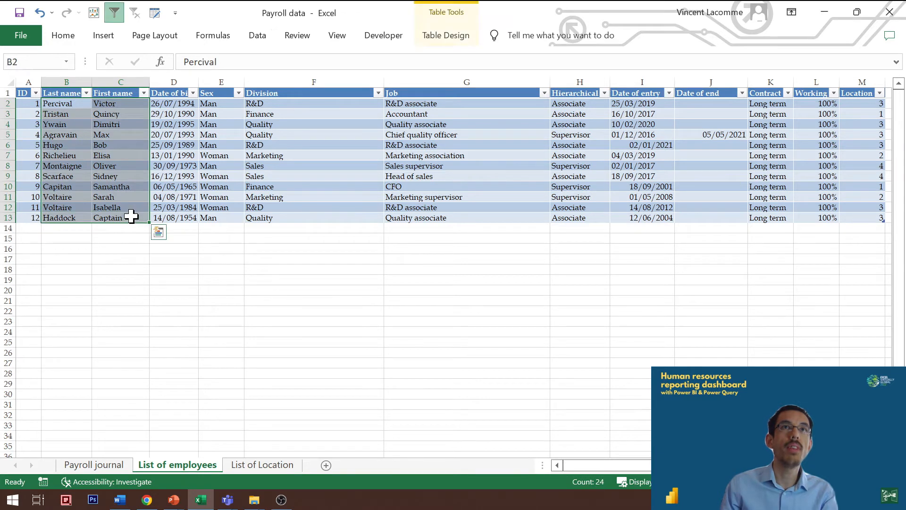
pyautogui.hotkey('shift', 'Left')
pyautogui.hotkey('shift', 'Right')
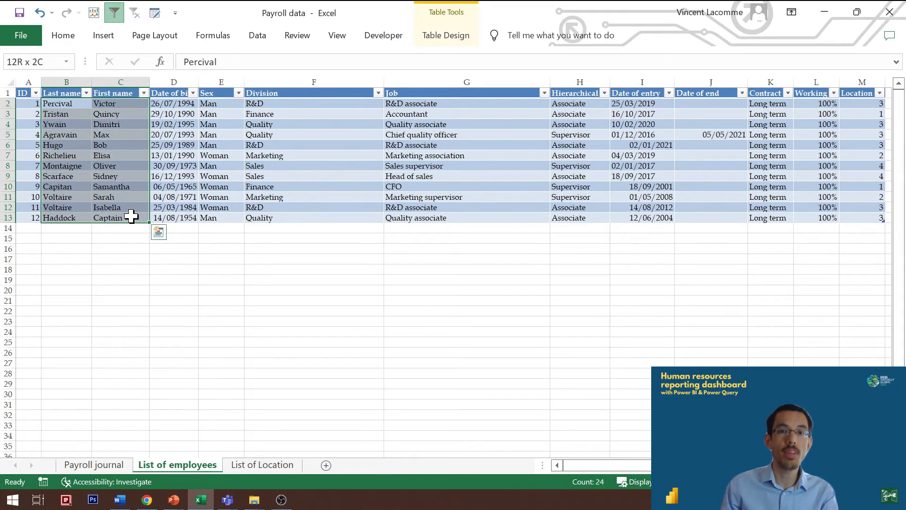
pyautogui.hotkey('ctrl', 'pageup')
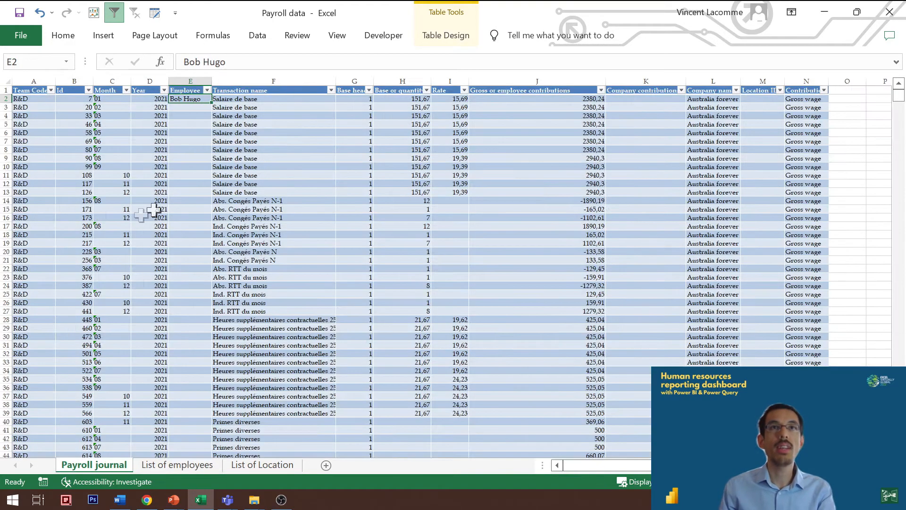
pyautogui.hotkey('ctrl', 'pagedown')
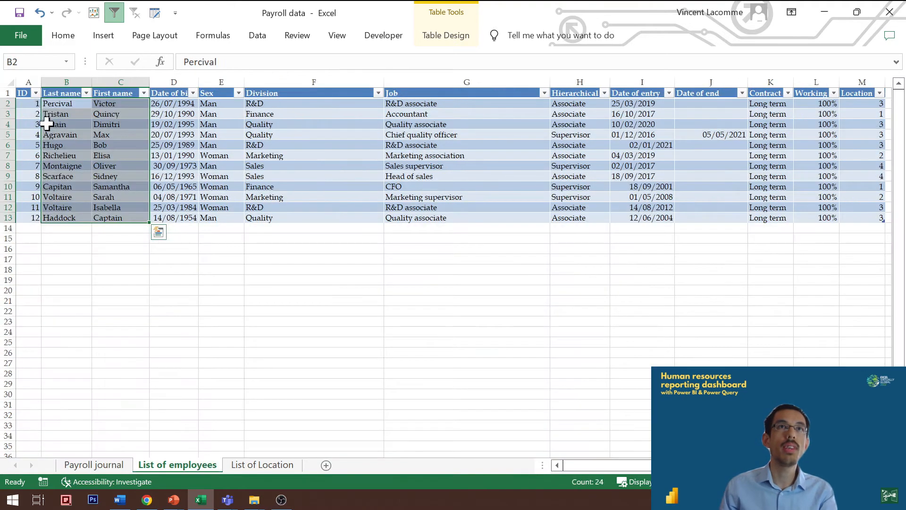
pyautogui.click(22, 81)
pyautogui.moveTo(28, 103); pyautogui.dragTo(33, 239)
pyautogui.hotkey('ctrl', 'pageup')
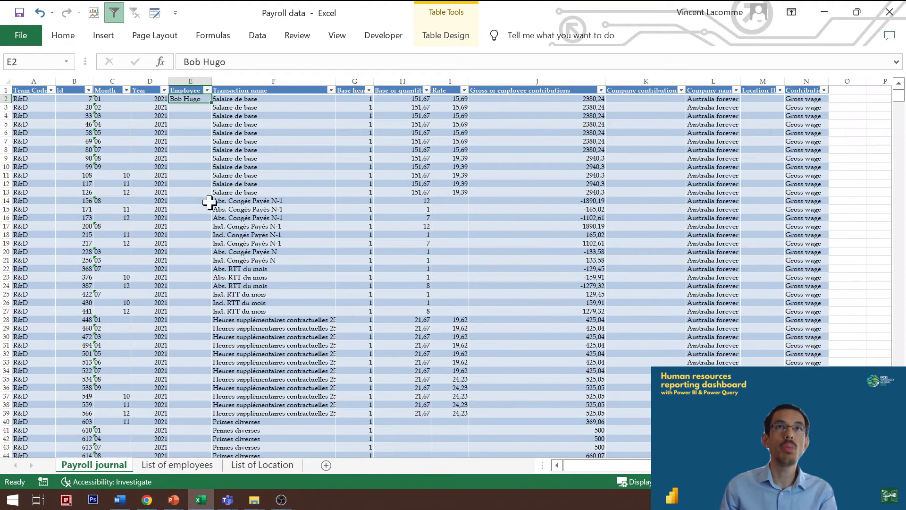
pyautogui.click(184, 81)
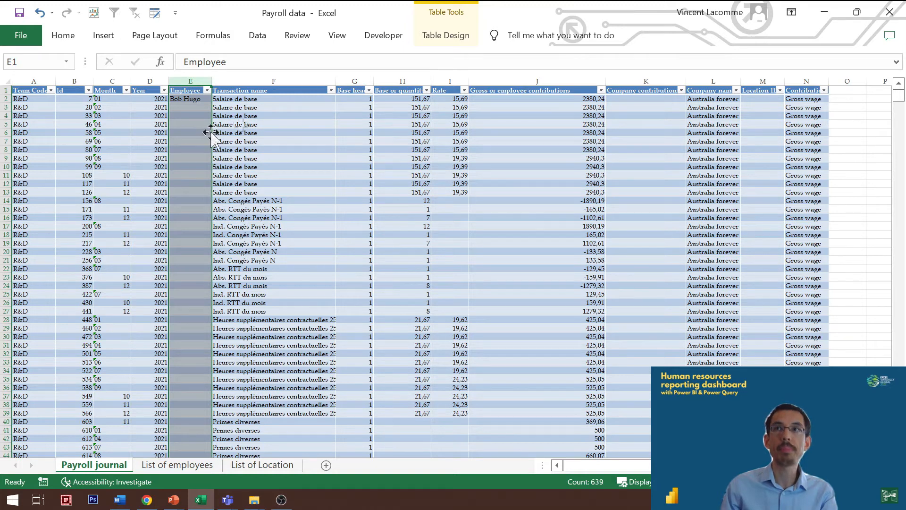
# Step: Check the payroll journal's Location ID column for values from its header down to the last row
pyautogui.click(644, 123)
pyautogui.press('Up')
pyautogui.press('Up')
pyautogui.press('Right')
pyautogui.press('Right')
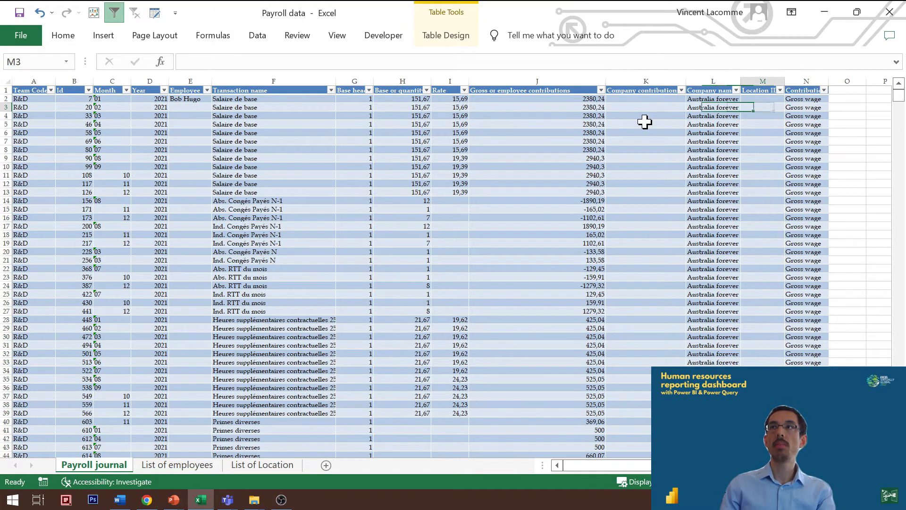
pyautogui.press('Up')
pyautogui.press('Up')
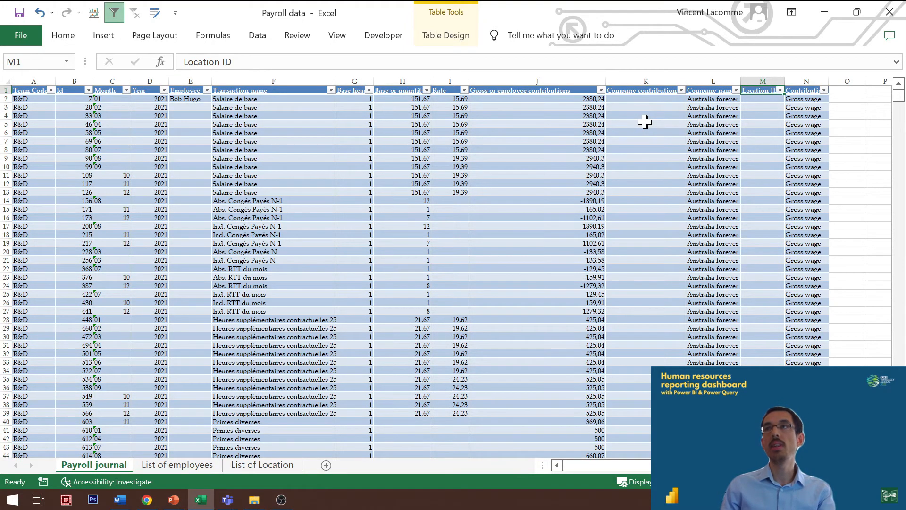
pyautogui.hotkey('ctrl', 'Down')
pyautogui.hotkey('ctrl', 'Up')
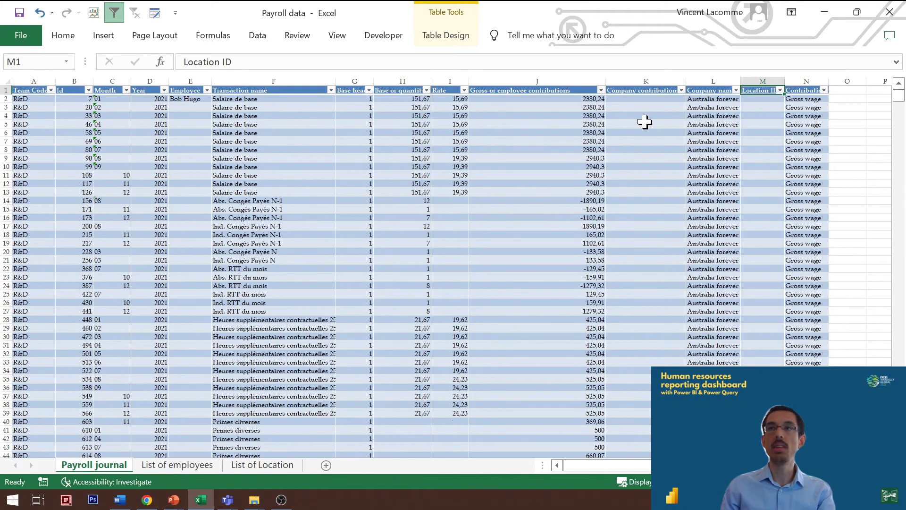
# Step: Switch to the HR dashboard session v2 report in Power BI Desktop and open the Power Query Editor
pyautogui.hotkey('alt', 'Tab')
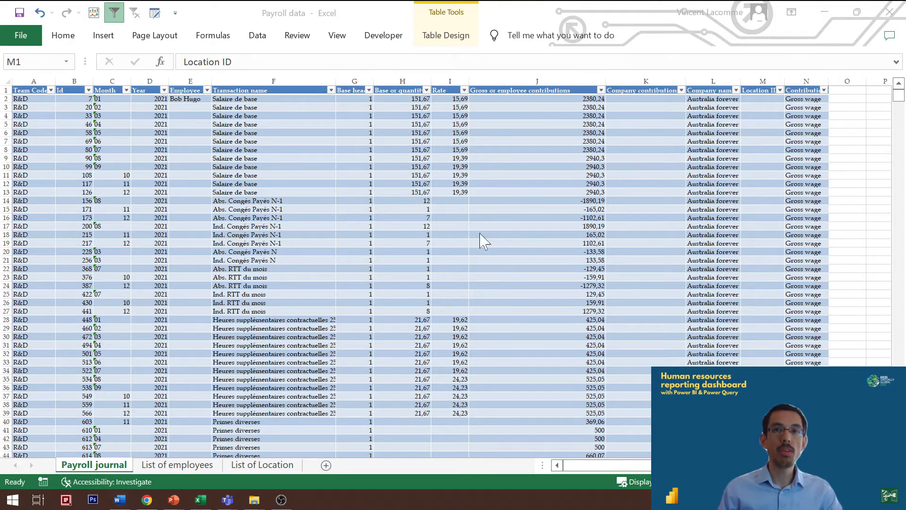
pyautogui.hotkey('alt', 'Tab')
pyautogui.hotkey('alt', 'Tab')
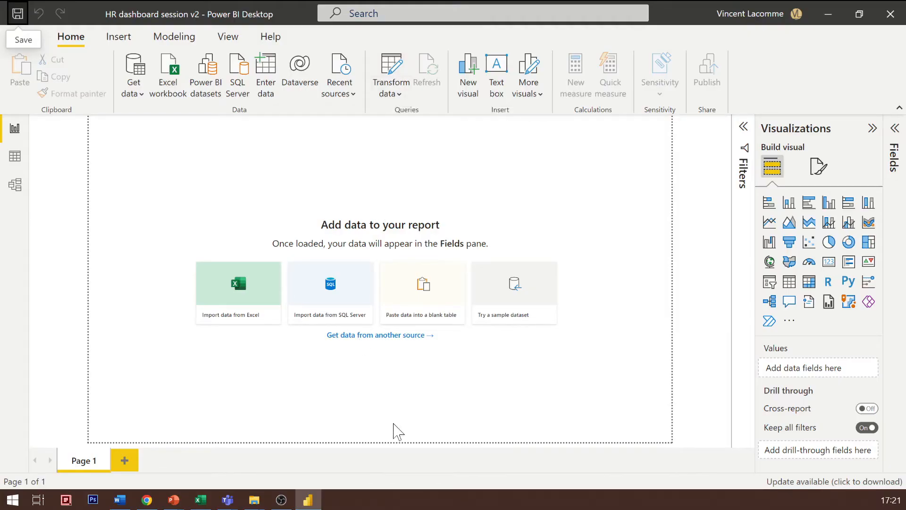
pyautogui.click(400, 90)
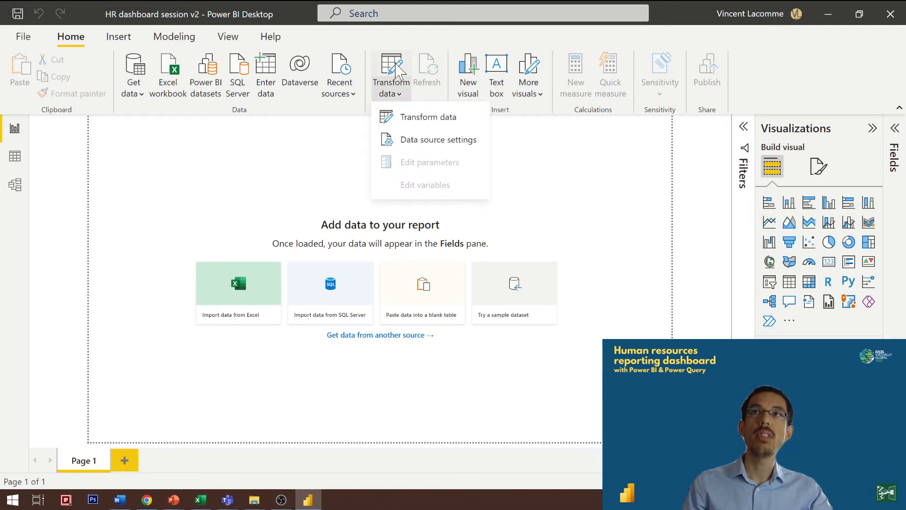
pyautogui.click(397, 70)
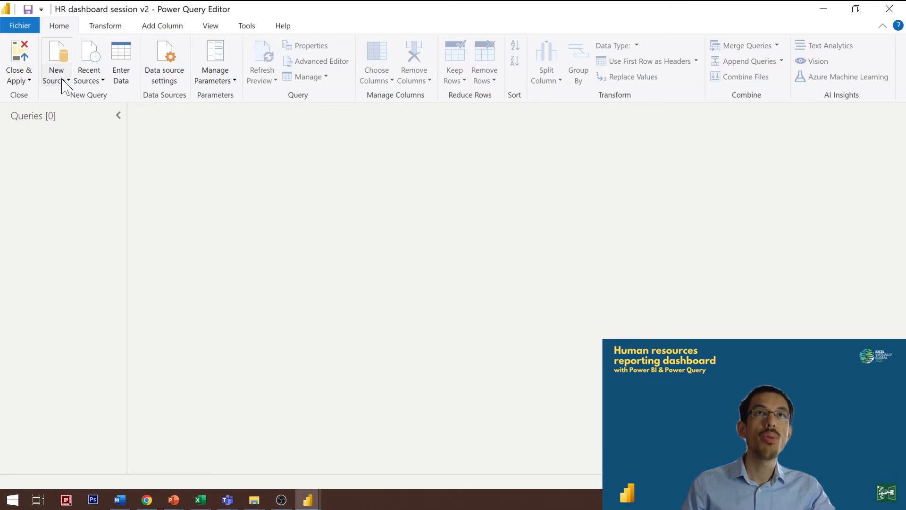
# Step: Import the pay_journal, tabemployee and tablocation tables from the Excel workbook Payroll data.xlsx as new queries
pyautogui.click(64, 82)
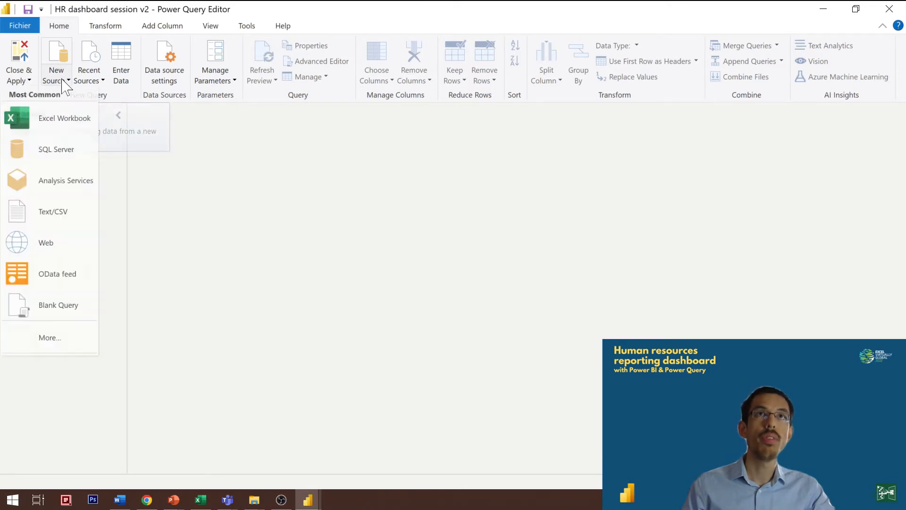
pyautogui.click(67, 127)
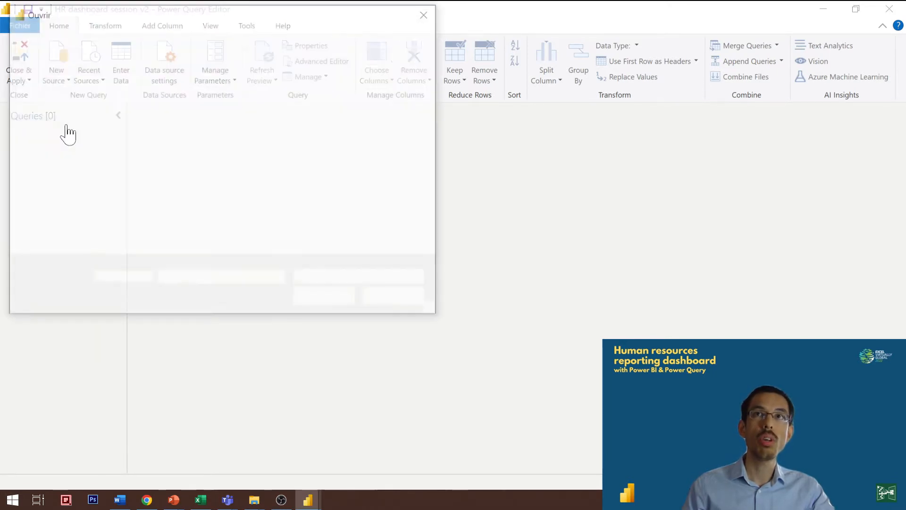
pyautogui.doubleClick(181, 133)
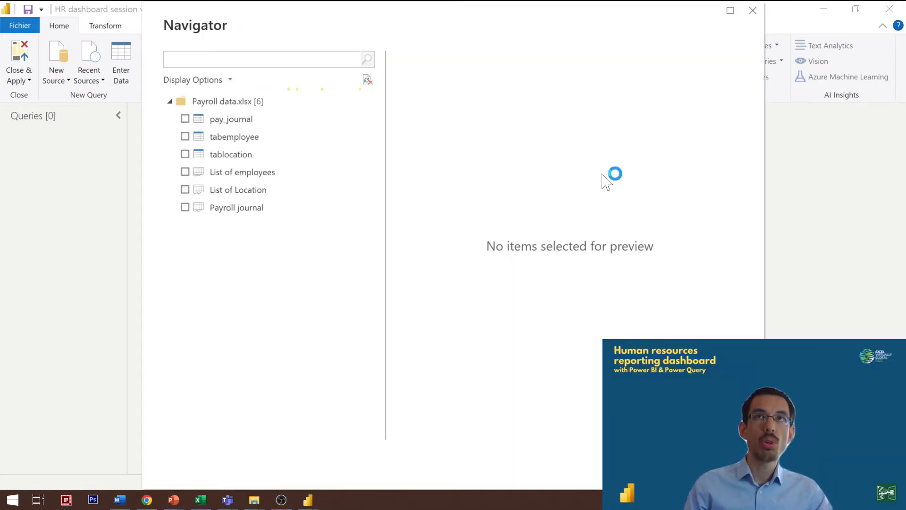
pyautogui.click(196, 122)
pyautogui.click(185, 137)
pyautogui.click(185, 155)
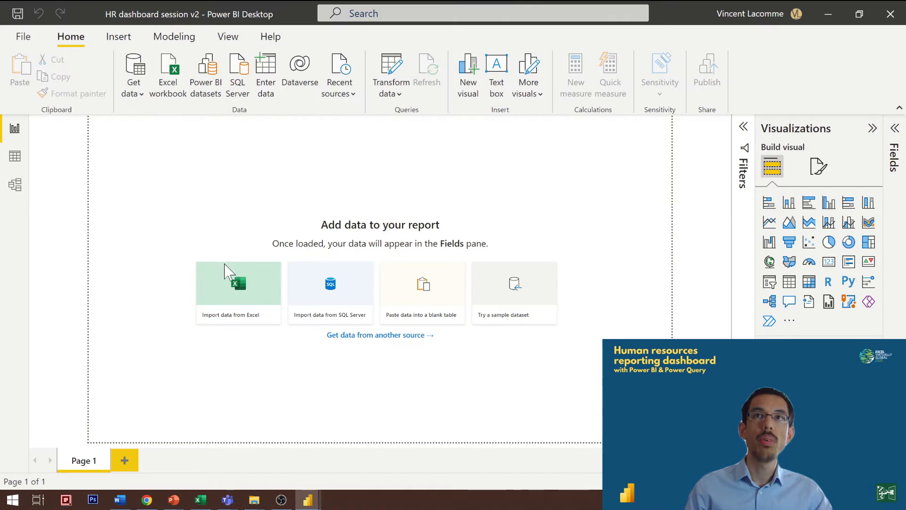
pyautogui.click(277, 270)
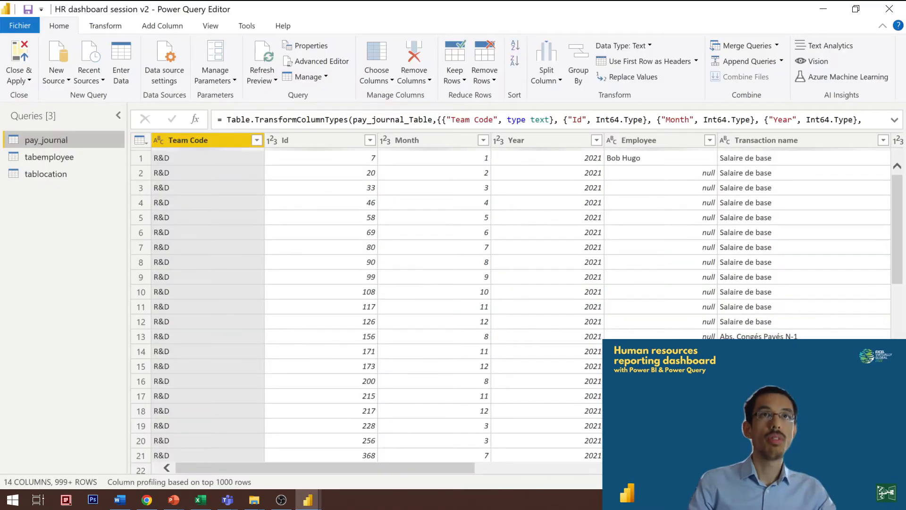
# Step: Rename the pay_journal query as Payroll
pyautogui.press('F2')
pyautogui.write('Payroll')
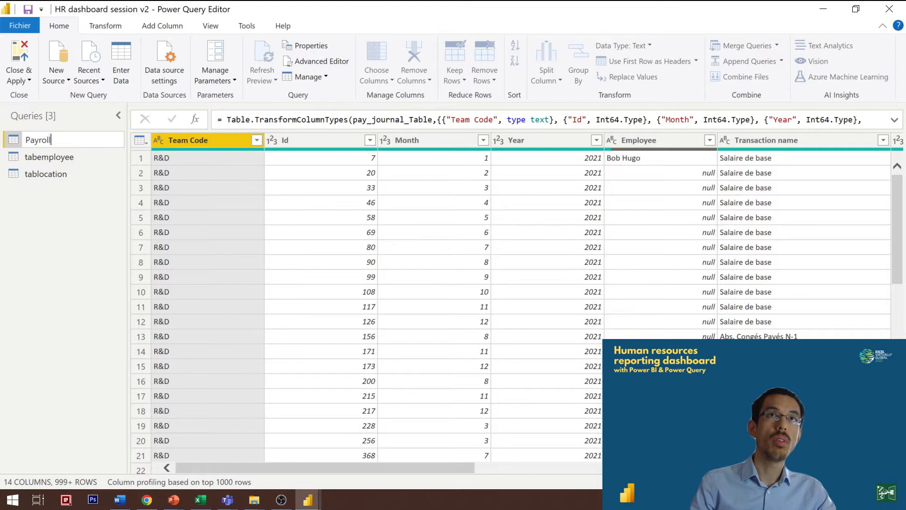
pyautogui.press('Return')
# Step: Rename the tabemployee query as Employees
pyautogui.click(48, 157)
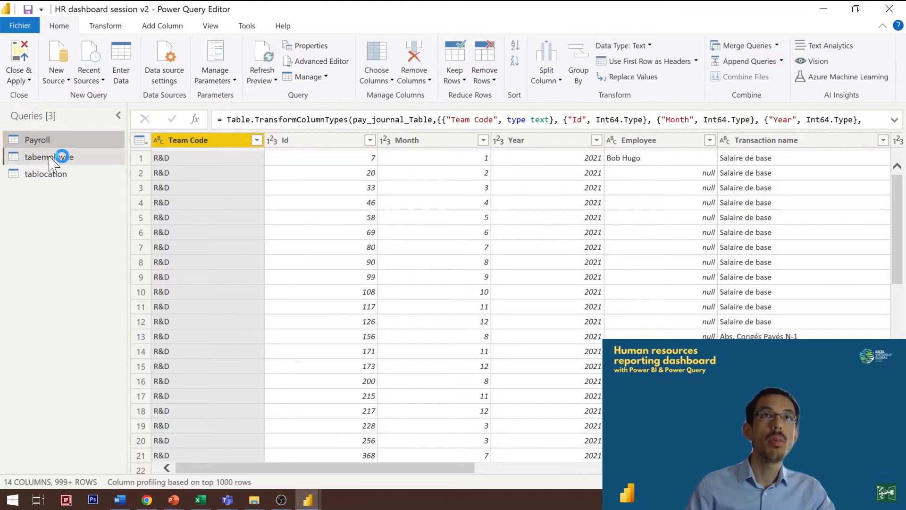
pyautogui.press('F2')
pyautogui.write('Em')
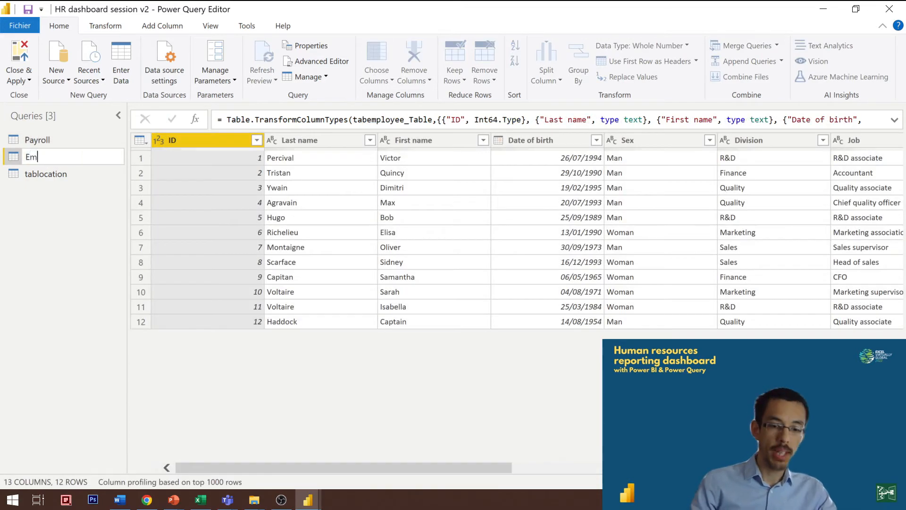
pyautogui.write('ployees')
pyautogui.press('Return')
# Step: Rename the tablocation query as Location
pyautogui.click(45, 174)
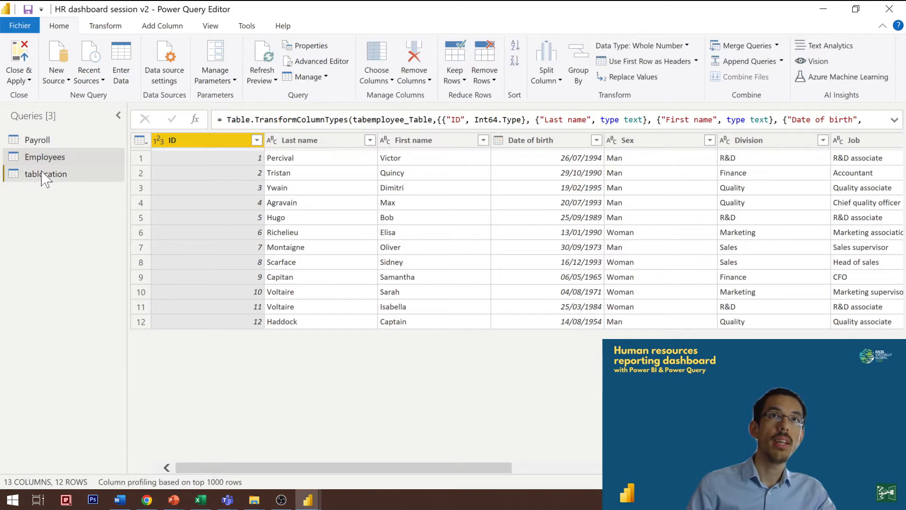
pyautogui.press('F2')
pyautogui.write('Location')
pyautogui.press('Return')
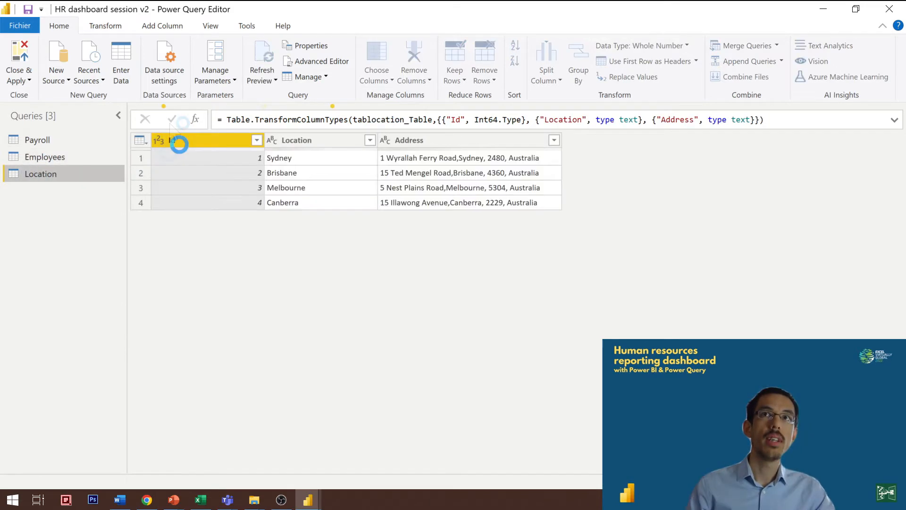
# Step: Create a new query that references the Payroll query and rename it as Teams
pyautogui.click(67, 140)
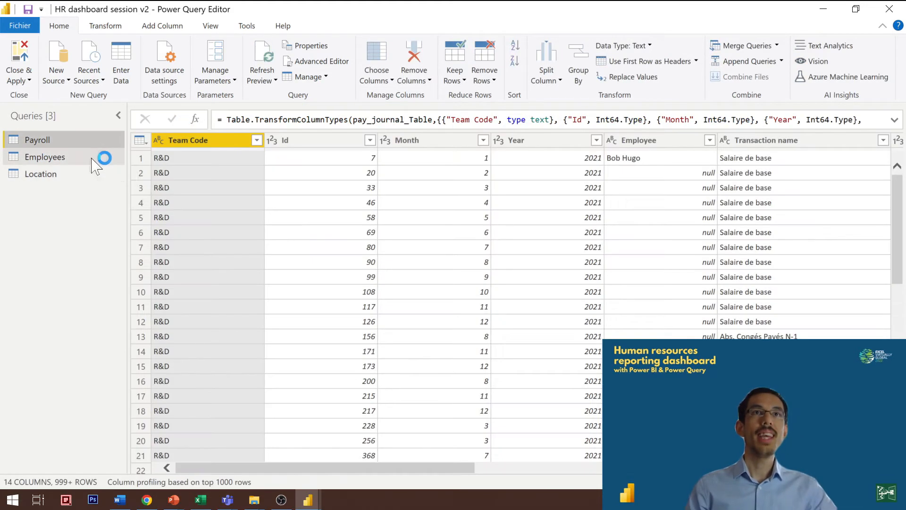
pyautogui.click(197, 141)
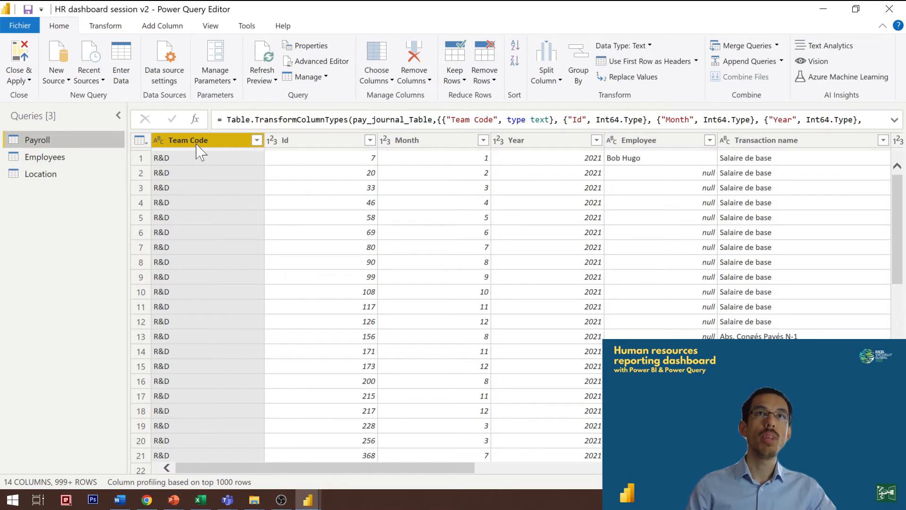
pyautogui.rightClick(74, 148)
pyautogui.click(127, 248)
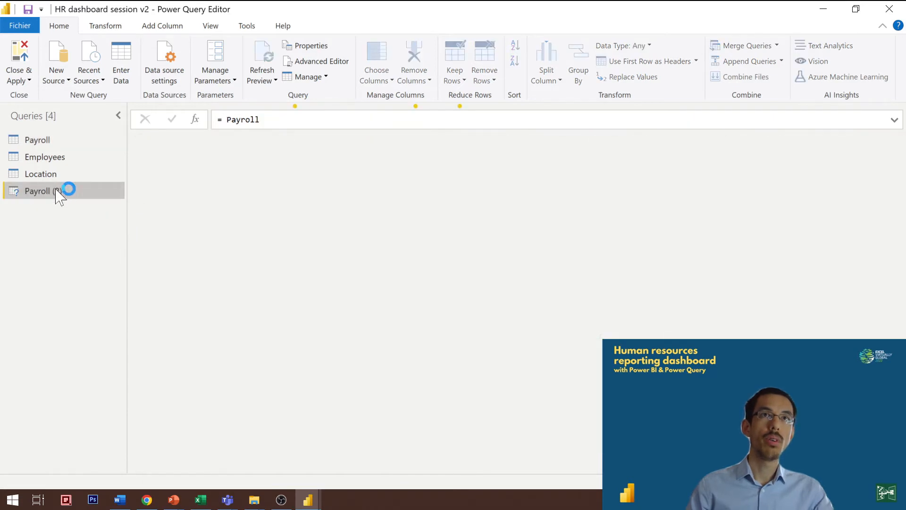
pyautogui.doubleClick(57, 194)
pyautogui.press('BackSpace')
pyautogui.write('Teams')
pyautogui.press('Return')
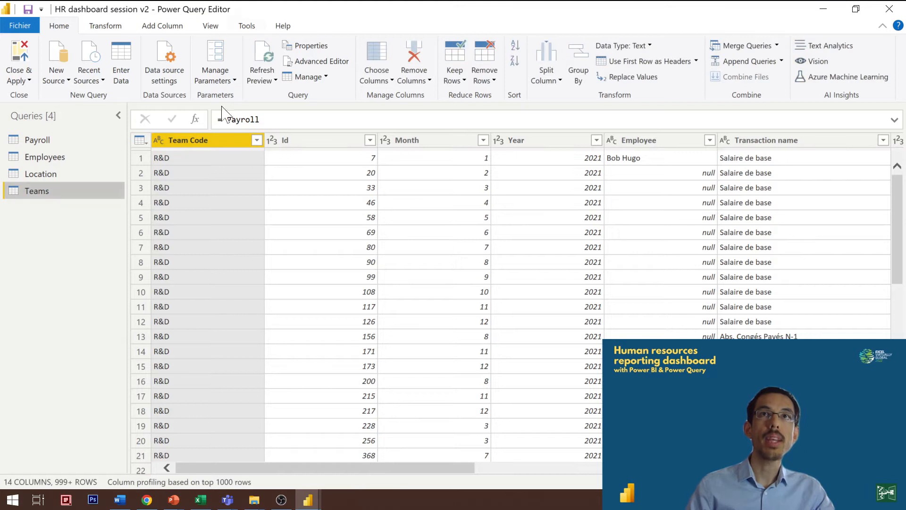
# Step: Remove every column except Team Code from the Teams query
pyautogui.rightClick(181, 141)
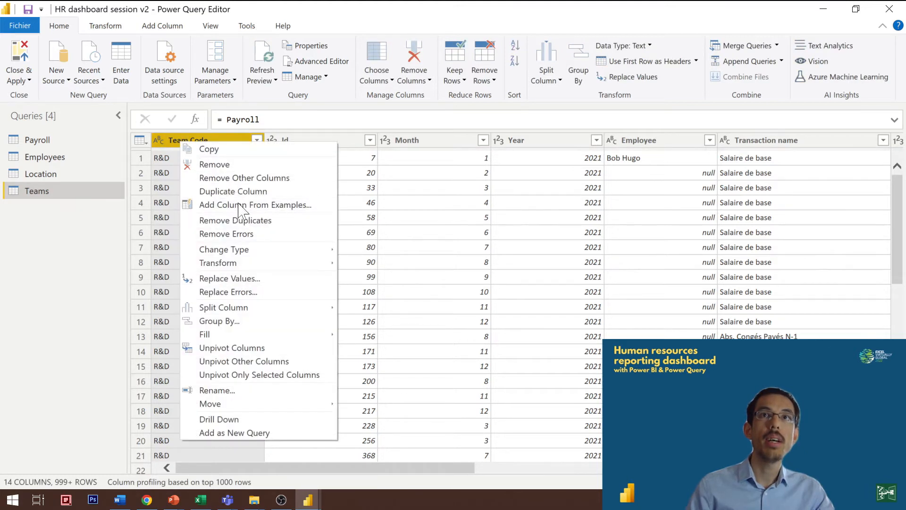
pyautogui.click(242, 177)
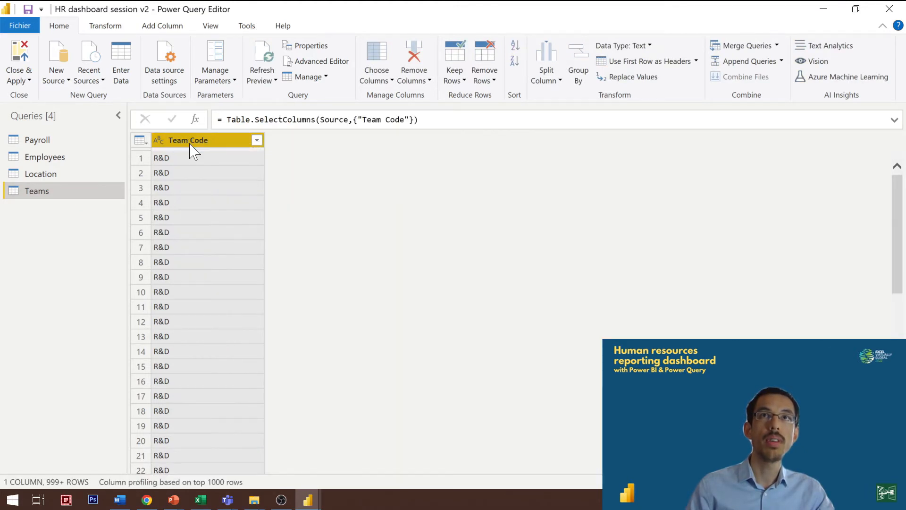
# Step: Remove the duplicate values from the Team Code column of the Teams query
pyautogui.rightClick(191, 146)
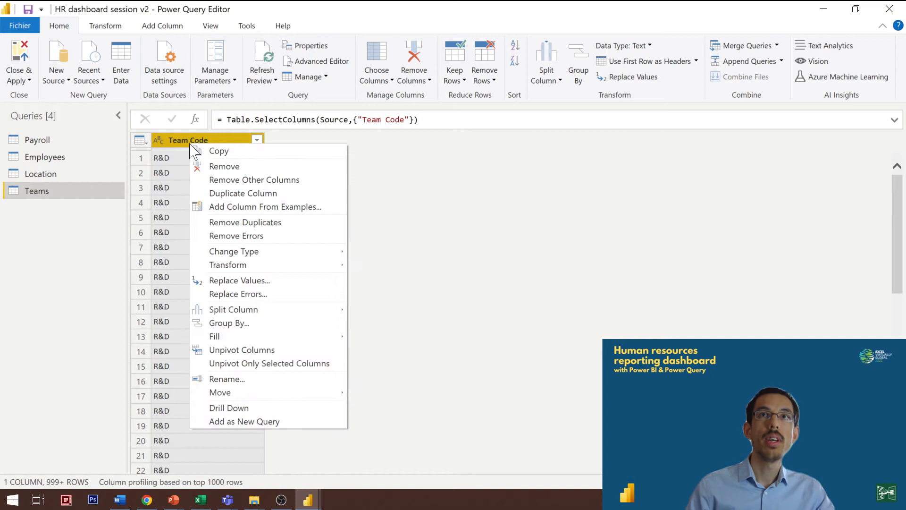
pyautogui.click(282, 220)
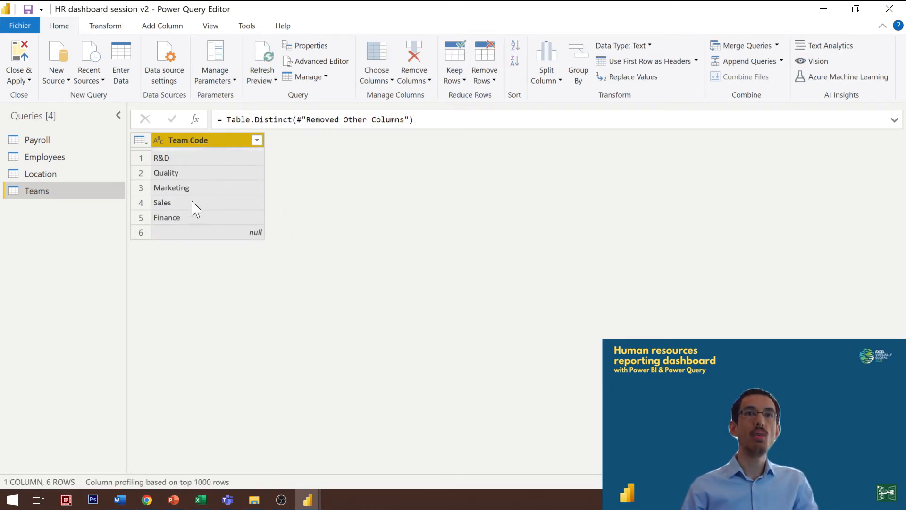
# Step: In the Payroll query, load the full Employee filter list and filter out the Subtotal rows
pyautogui.click(73, 143)
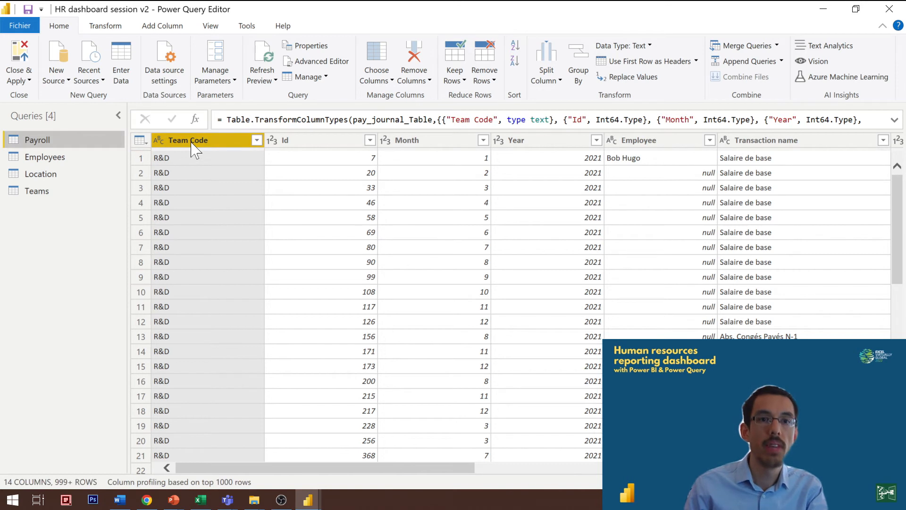
pyautogui.click(709, 140)
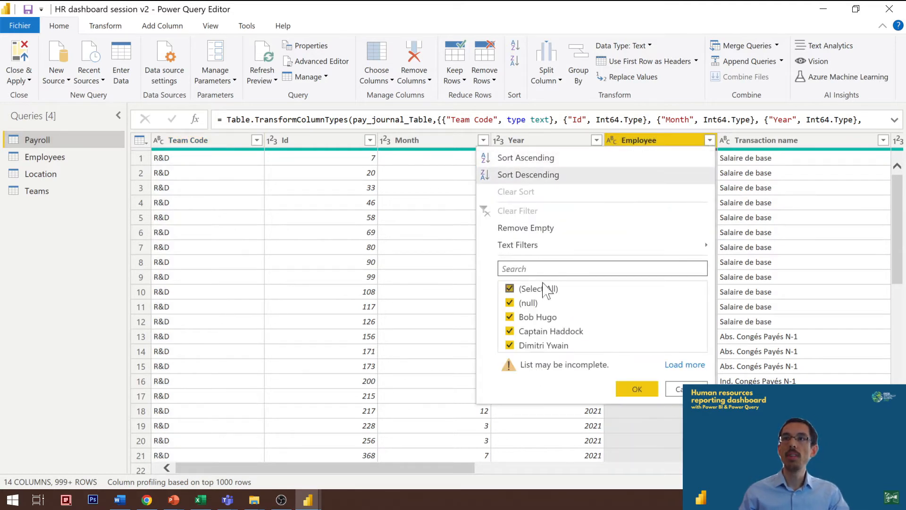
pyautogui.click(688, 365)
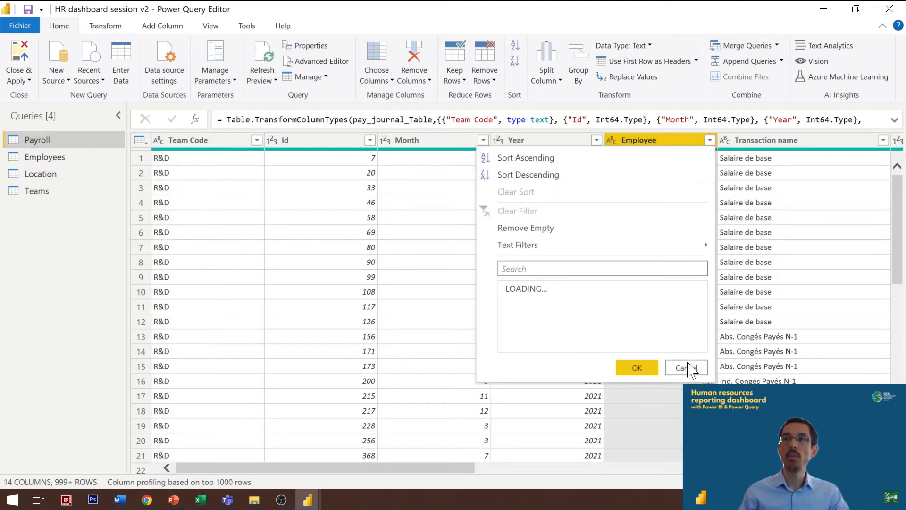
pyautogui.scroll(-1, 585, 344)
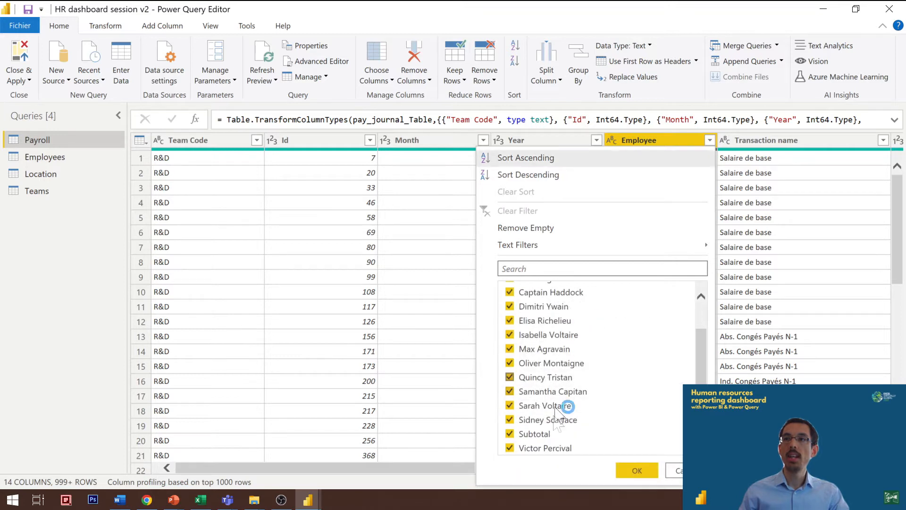
pyautogui.click(529, 433)
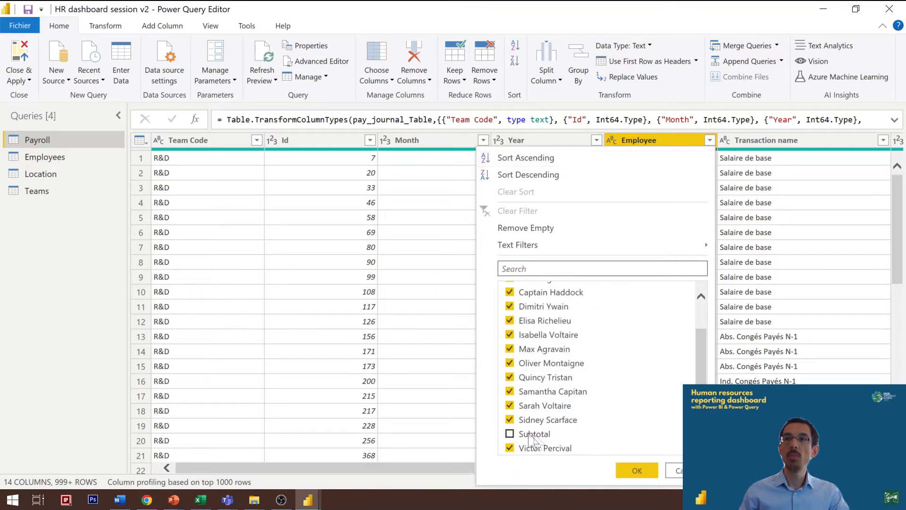
pyautogui.click(637, 471)
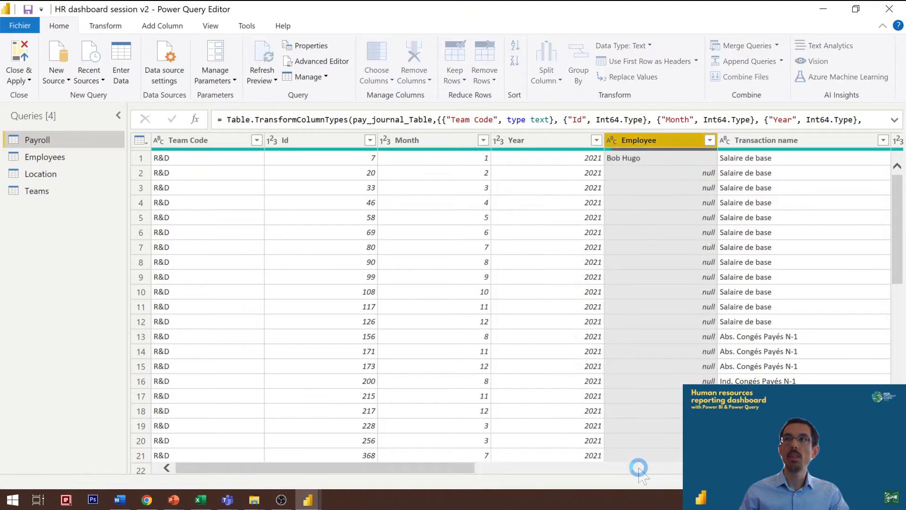
pyautogui.click(673, 249)
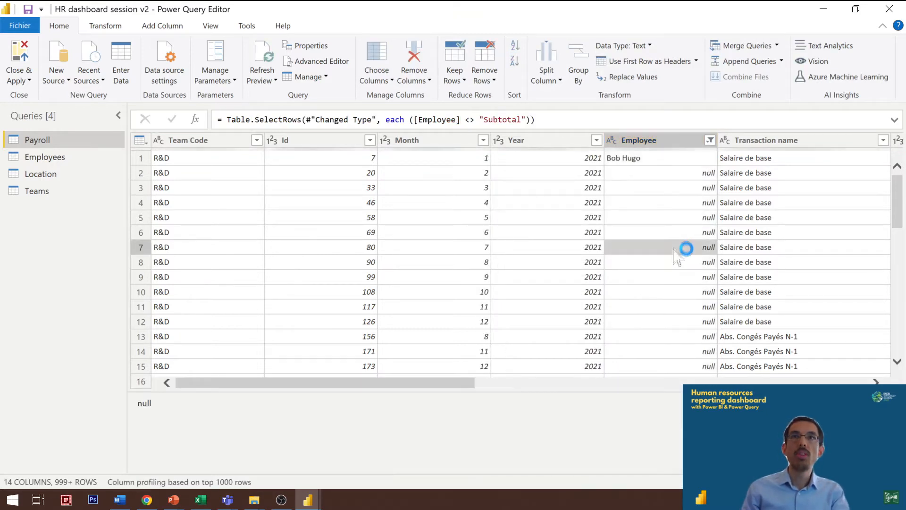
# Step: Remove the Id, Base headcount, Base or quantity, Rate, Company name and Location ID columns from the Payroll query
pyautogui.click(313, 141)
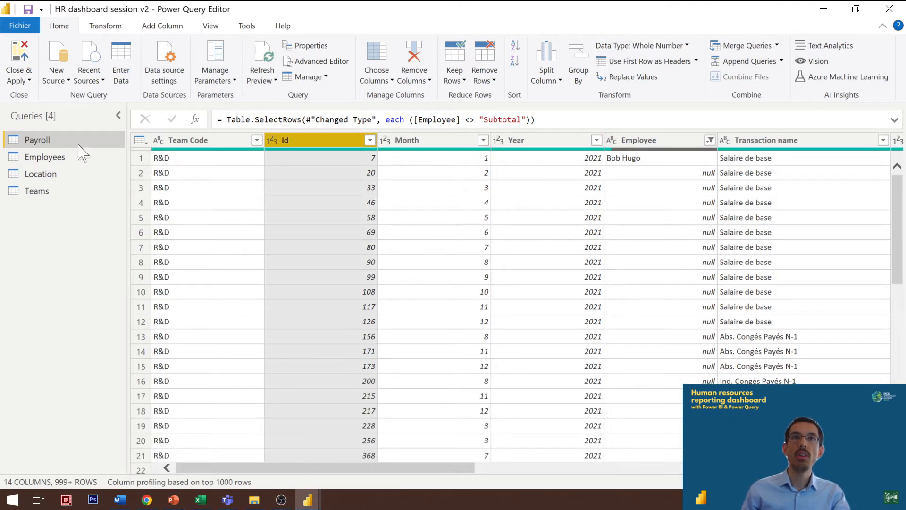
pyautogui.click(118, 115)
pyautogui.moveTo(352, 467); pyautogui.dragTo(530, 469)
pyautogui.click(504, 141)
pyautogui.keyDown('ctrl'); pyautogui.click(590, 140); pyautogui.keyUp('ctrl')
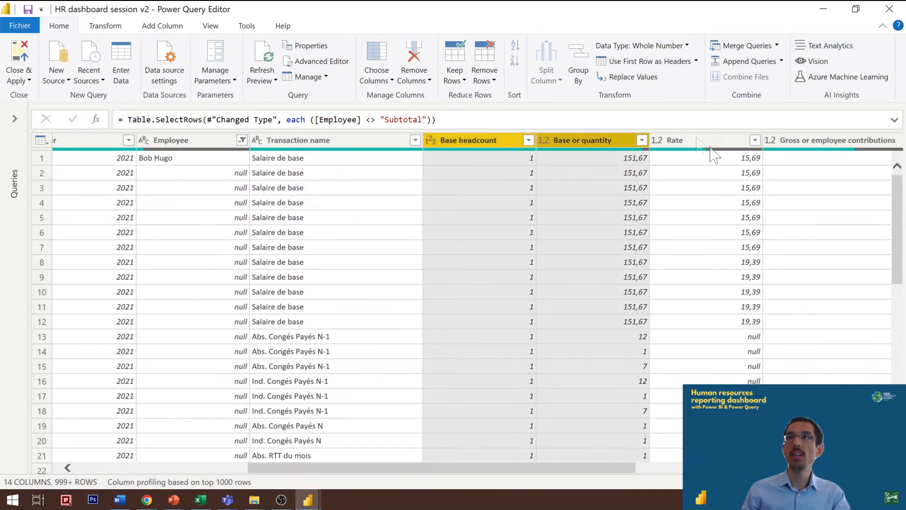
pyautogui.keyDown('ctrl'); pyautogui.click(675, 140); pyautogui.keyUp('ctrl')
pyautogui.moveTo(516, 469); pyautogui.dragTo(757, 469)
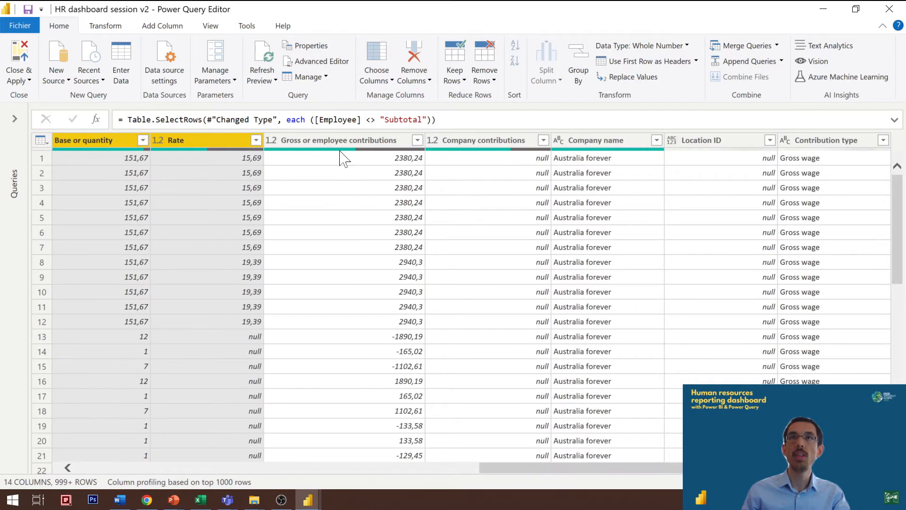
pyautogui.keyDown('ctrl'); pyautogui.click(609, 143); pyautogui.keyUp('ctrl')
pyautogui.keyDown('ctrl'); pyautogui.click(699, 142); pyautogui.keyUp('ctrl')
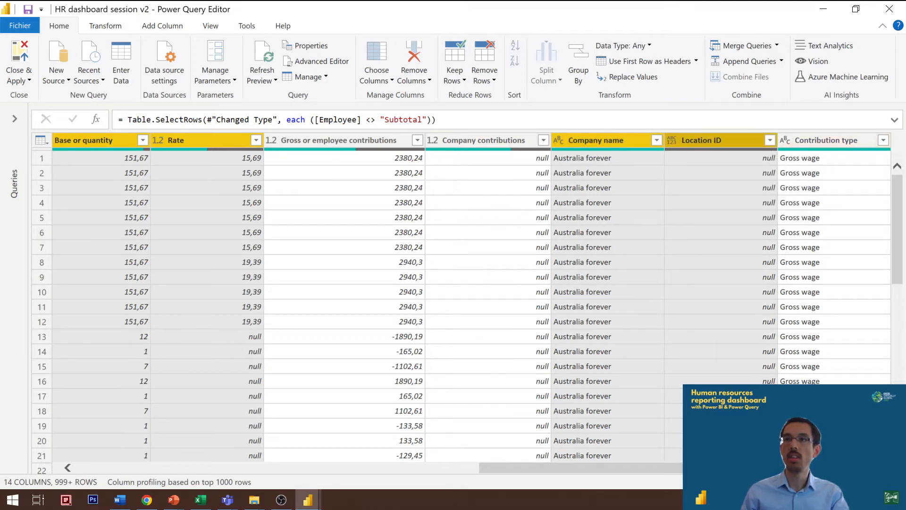
pyautogui.press('Delete')
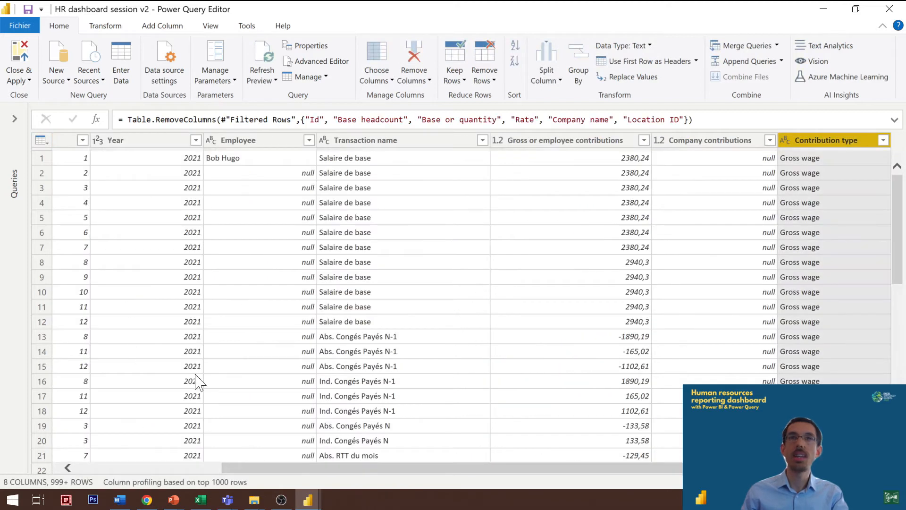
# Step: Fill the Employee column down so its null cells take the name above them
pyautogui.moveTo(306, 472); pyautogui.dragTo(66, 474)
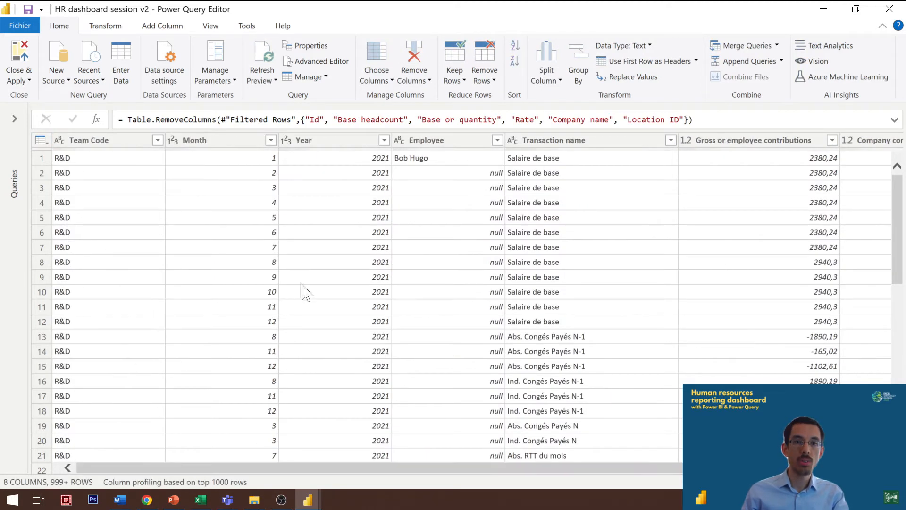
pyautogui.click(449, 176)
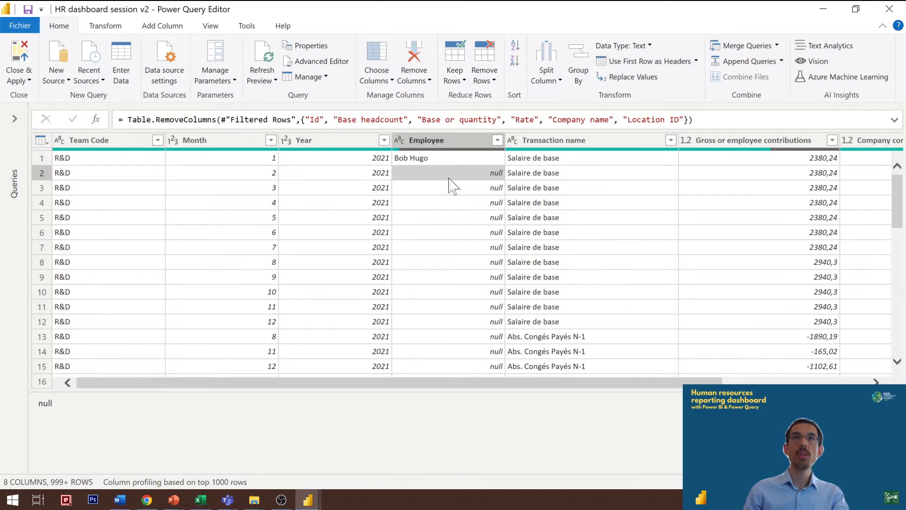
pyautogui.click(460, 158)
pyautogui.click(466, 168)
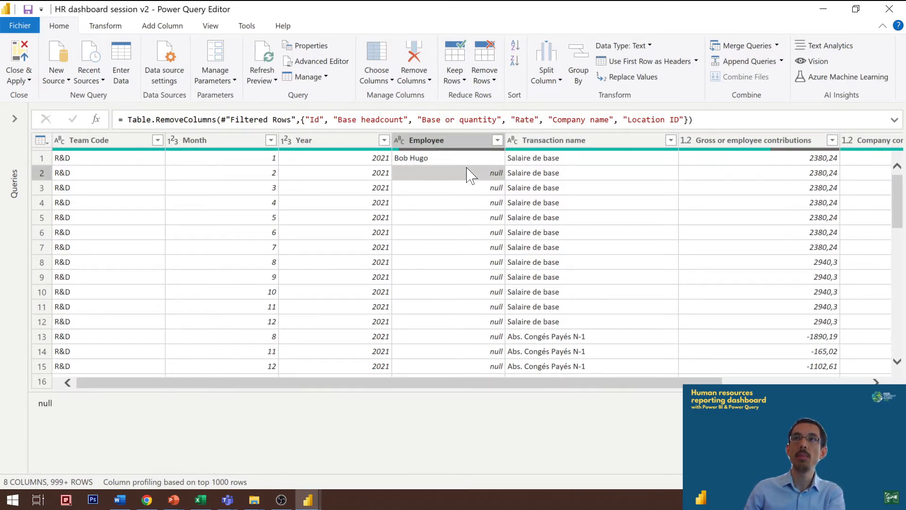
pyautogui.click(462, 142)
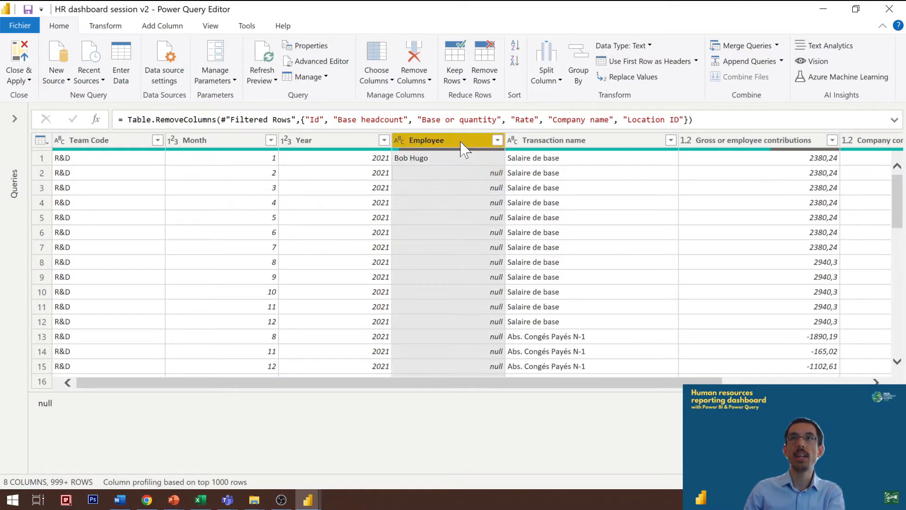
pyautogui.click(106, 26)
pyautogui.click(254, 61)
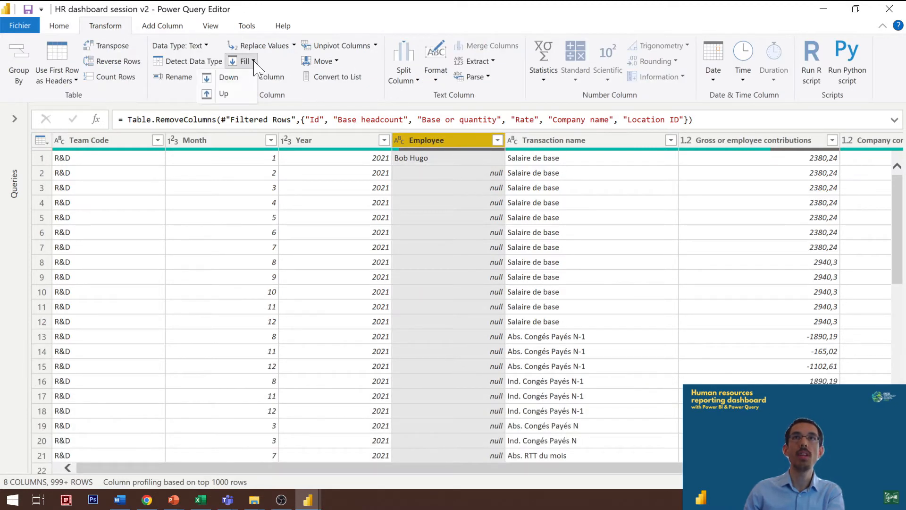
pyautogui.click(235, 84)
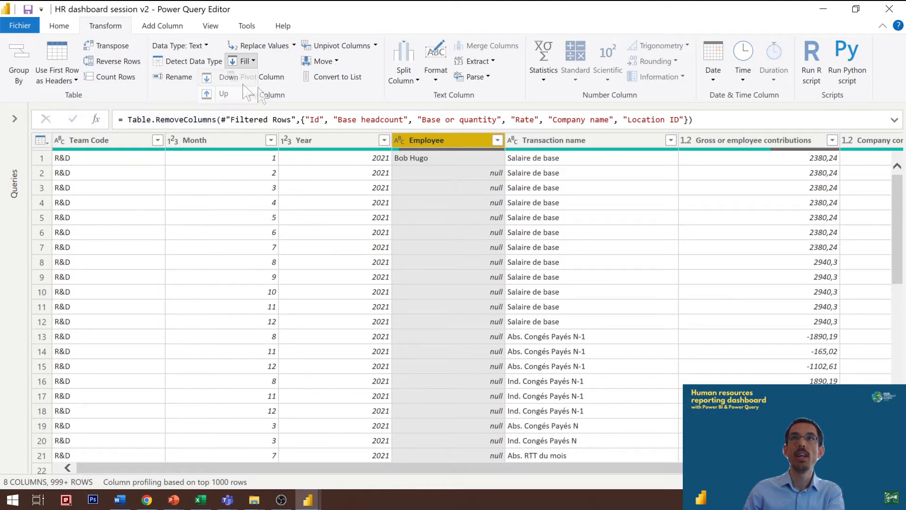
pyautogui.click(458, 159)
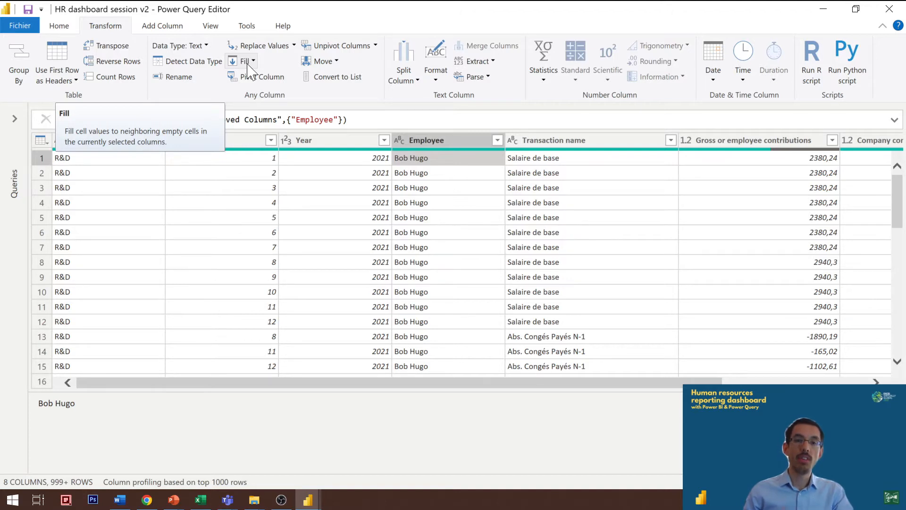
# Step: Check the Year column, switch to the PowerPoint slide to read the M date function syntax, and return to the Power Query Editor
pyautogui.click(333, 203)
pyautogui.moveTo(142, 390); pyautogui.dragTo(146, 432)
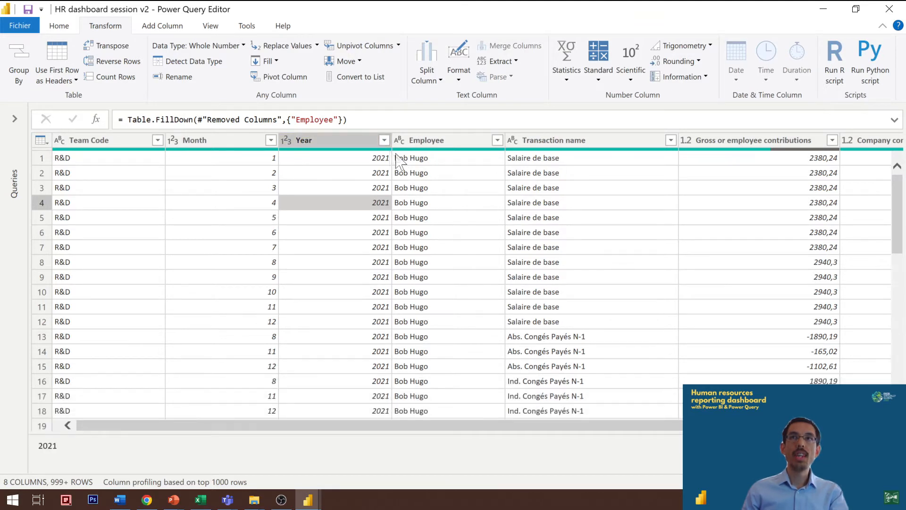
pyautogui.click(340, 142)
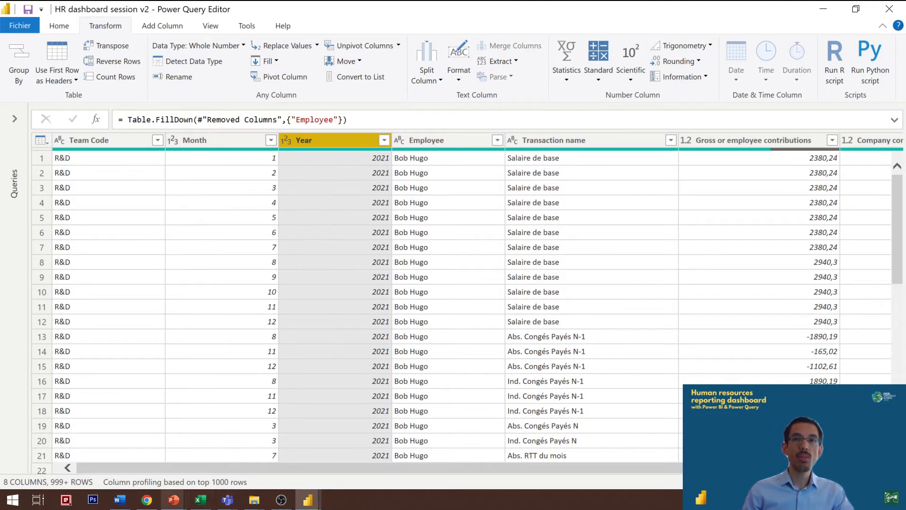
pyautogui.click(169, 499)
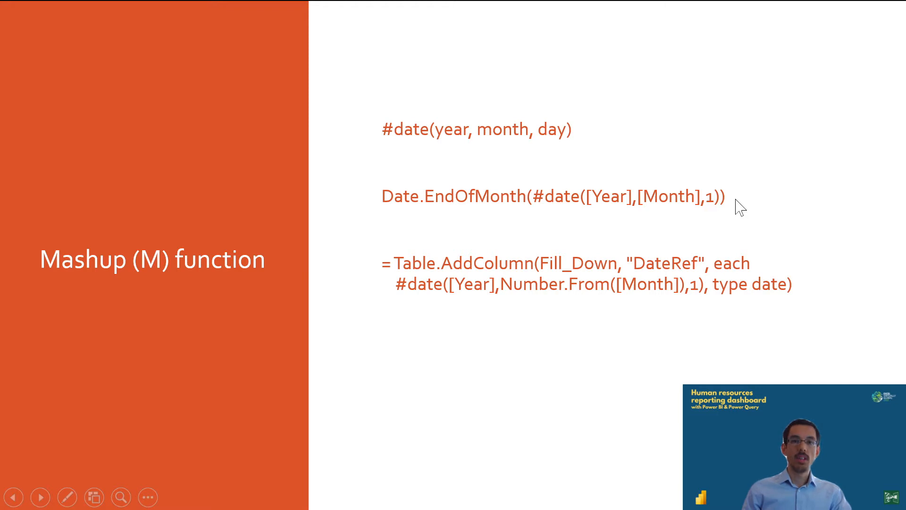
pyautogui.hotkey('alt', 'Tab')
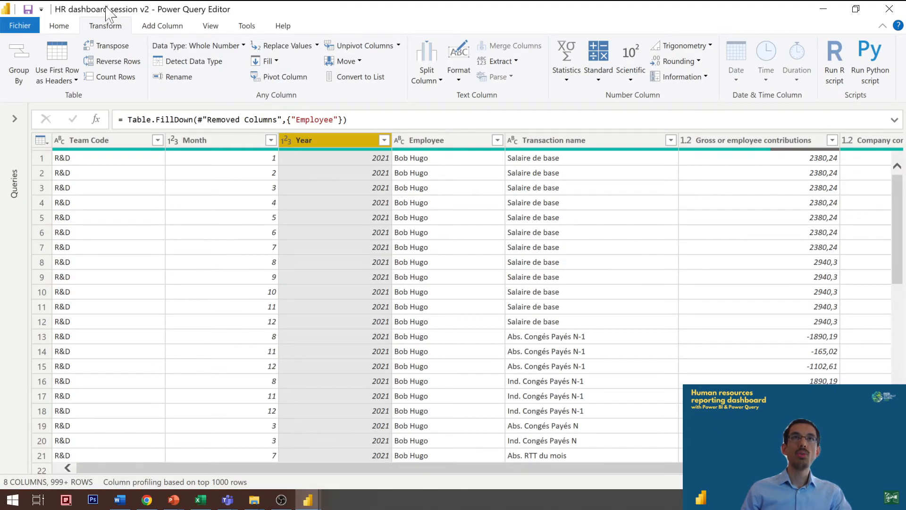
# Step: Start a custom column named Date in the Payroll query and move its dialog clear of the Month and Year columns
pyautogui.click(170, 26)
pyautogui.click(63, 73)
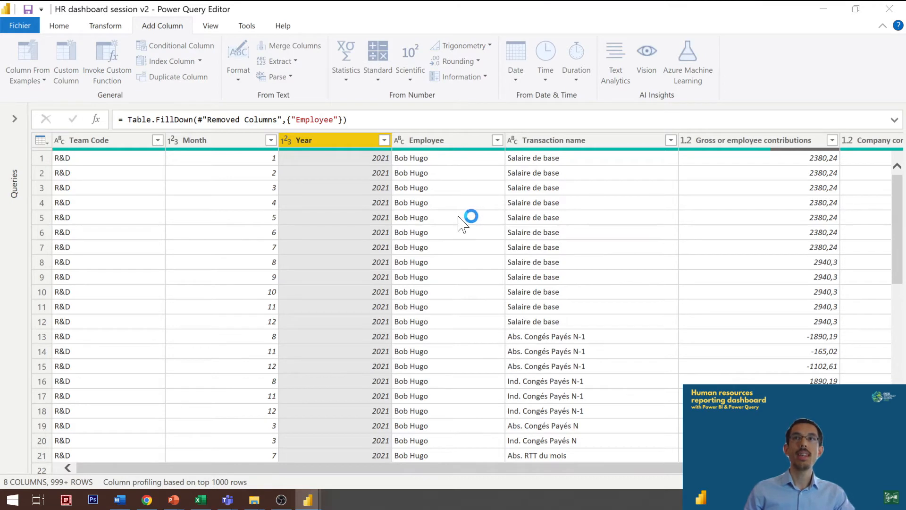
pyautogui.write('Date')
pyautogui.moveTo(298, 130); pyautogui.dragTo(508, 191)
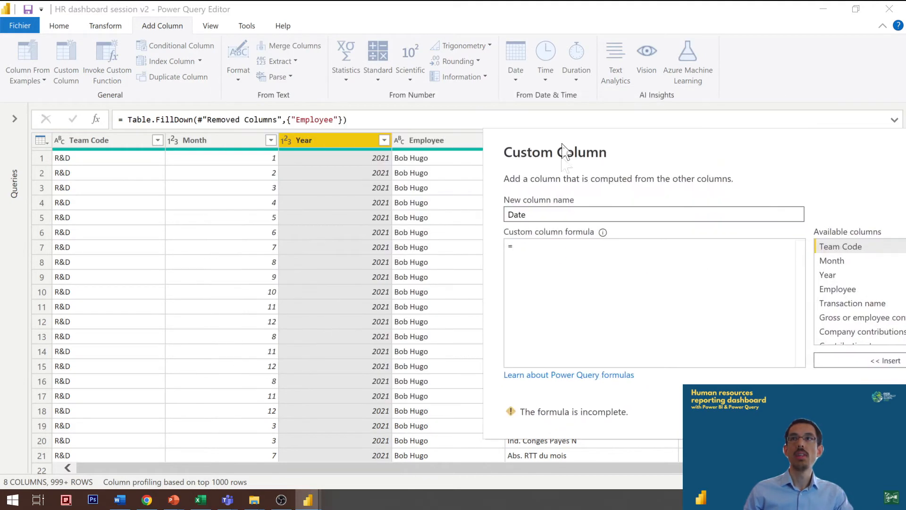
pyautogui.press('Tab')
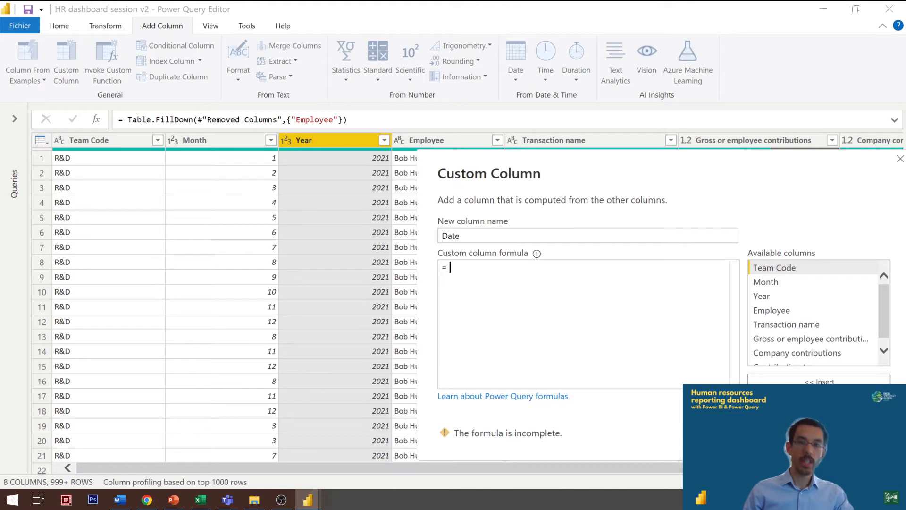
# Step: Enter #date([Year],[Month],1) as the Date column's formula, inserting Year and Month from the available columns
pyautogui.write('#date(')
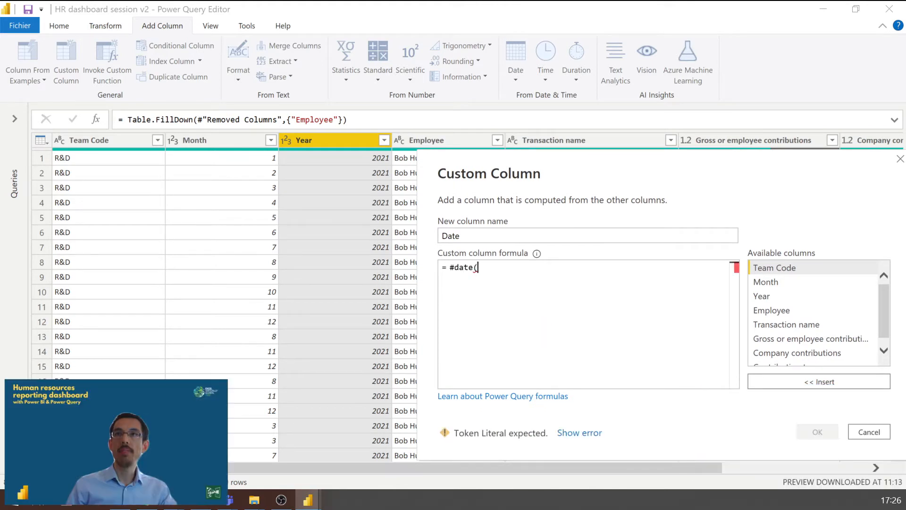
pyautogui.doubleClick(780, 297)
pyautogui.write(',')
pyautogui.doubleClick(776, 283)
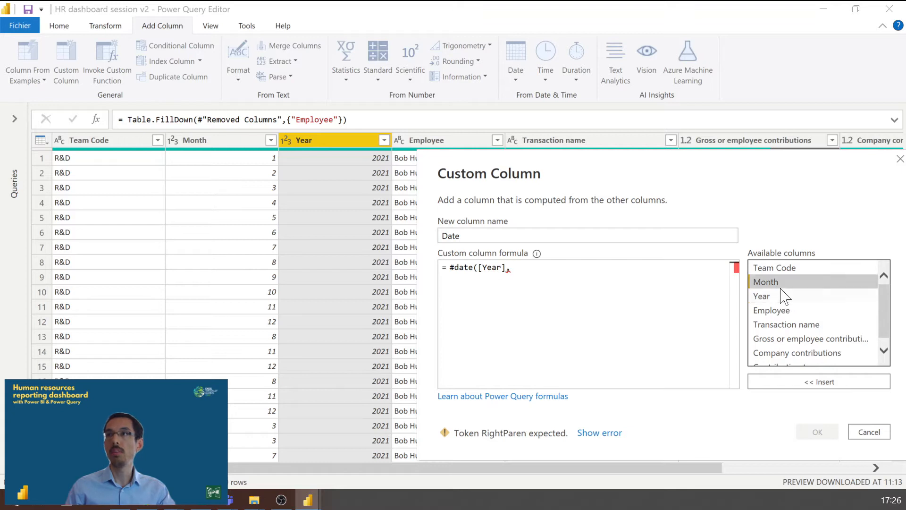
pyautogui.write(',')
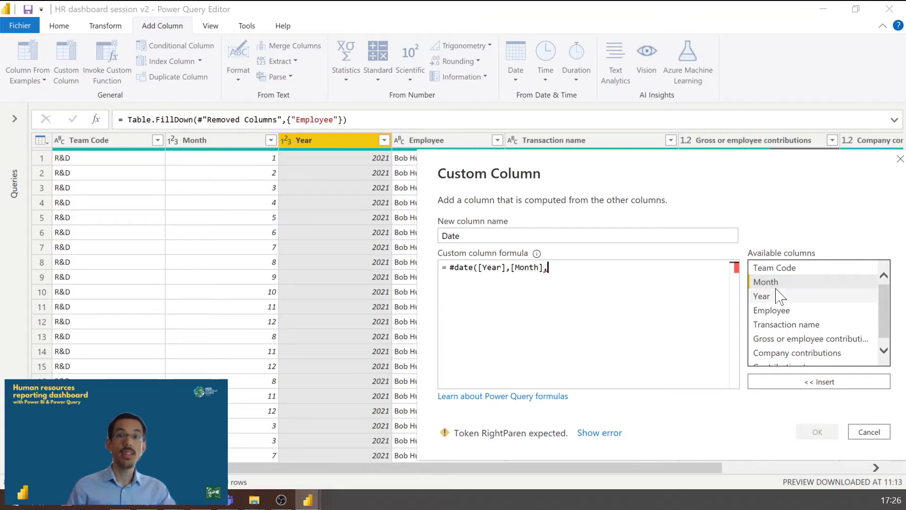
pyautogui.write('1')
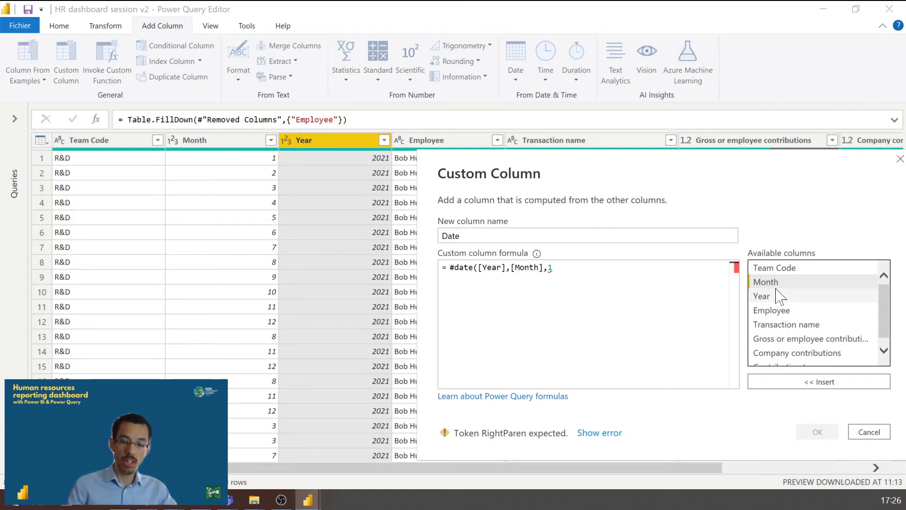
pyautogui.write(')')
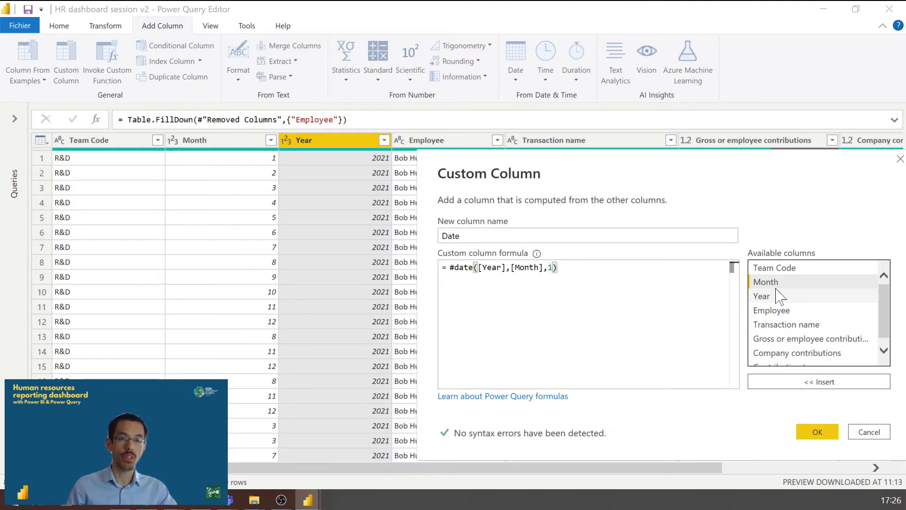
# Step: Wrap the formula in Date.EndOfMonth so it reads Date.EndOfMonth(#date([Year],[Month],1)), and create the Date column
pyautogui.press('Home')
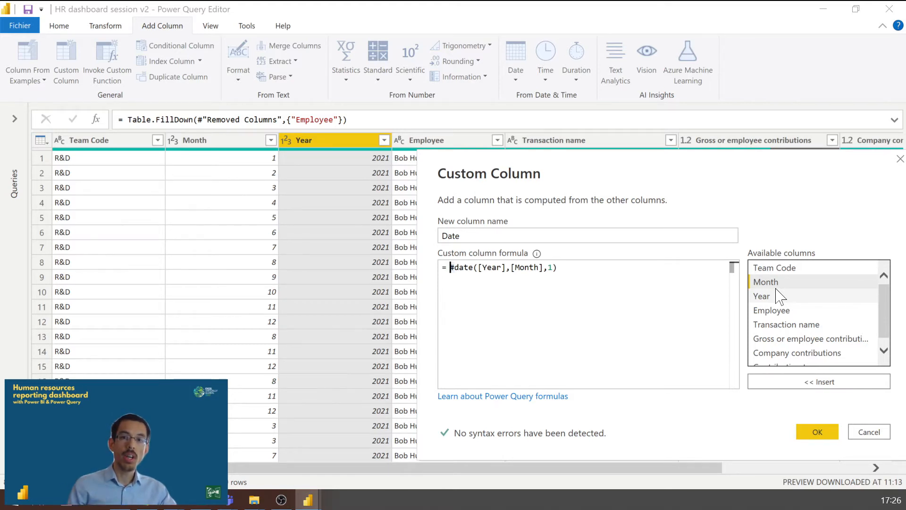
pyautogui.write('Date.')
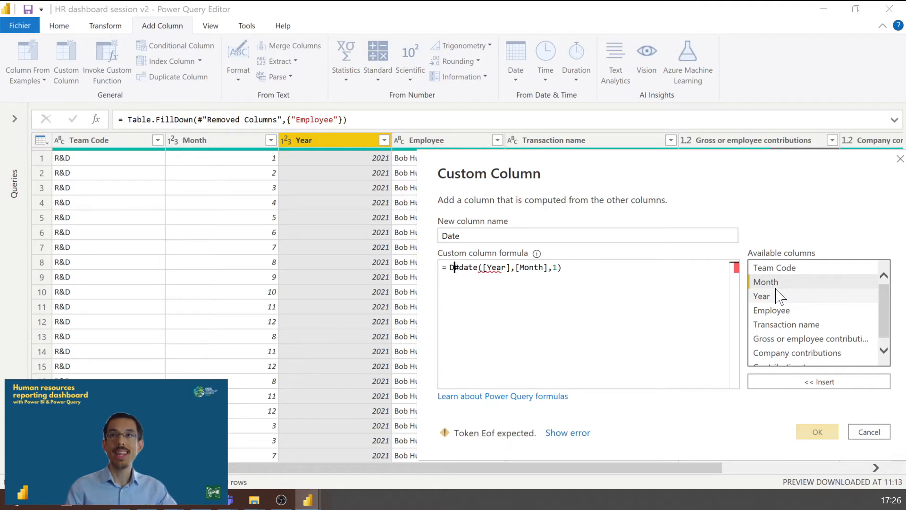
pyautogui.write('EndOf')
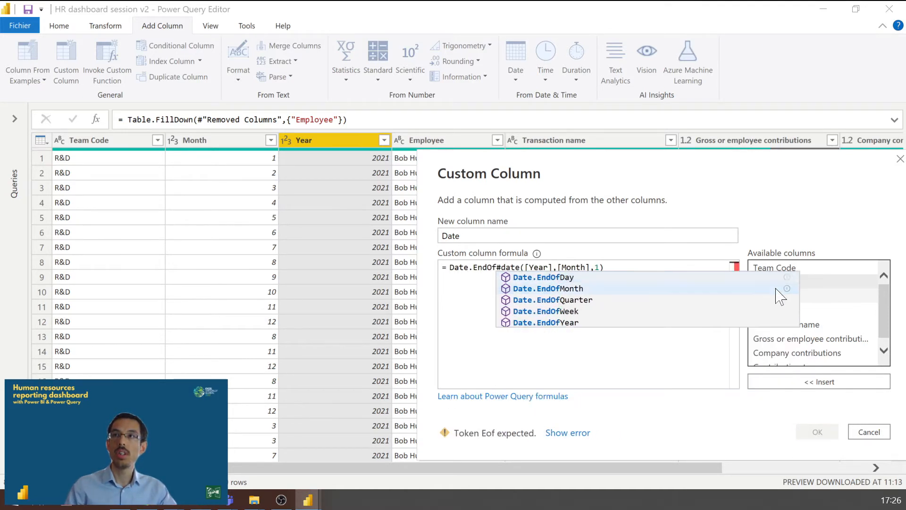
pyautogui.click(776, 289)
pyautogui.write('(')
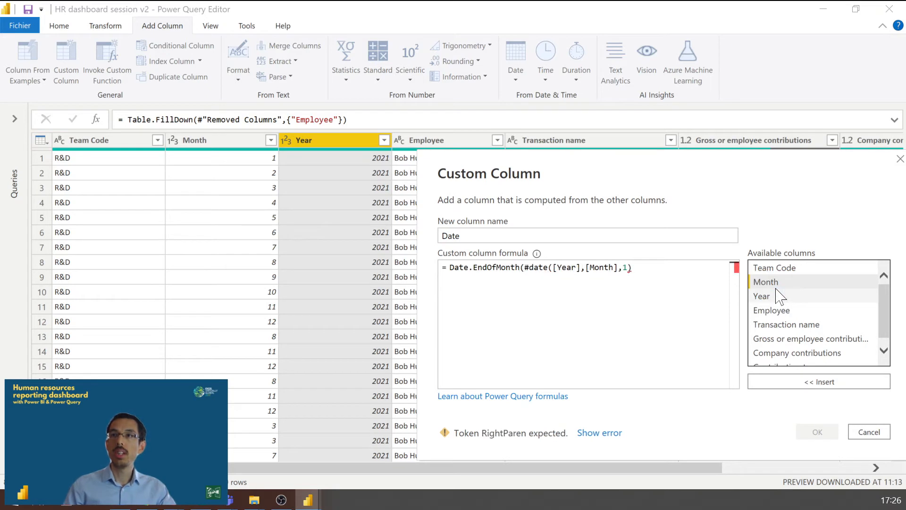
pyautogui.write(')')
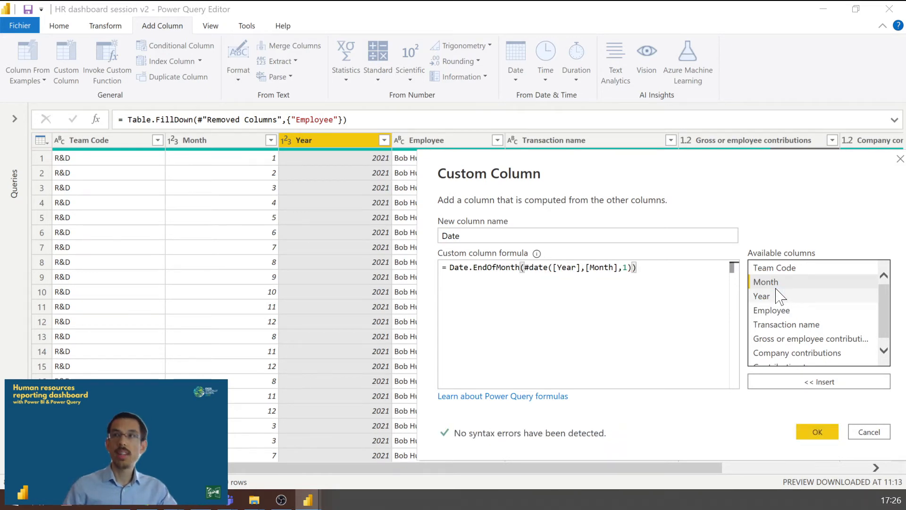
pyautogui.click(810, 436)
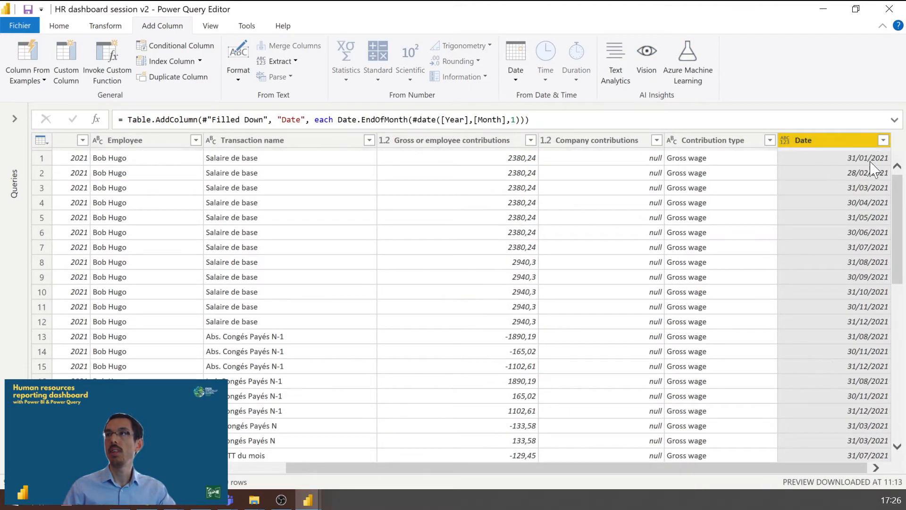
# Step: Check the dates in the new Date column of the Payroll query and set its data type to Date
pyautogui.scroll(-1, 866, 250)
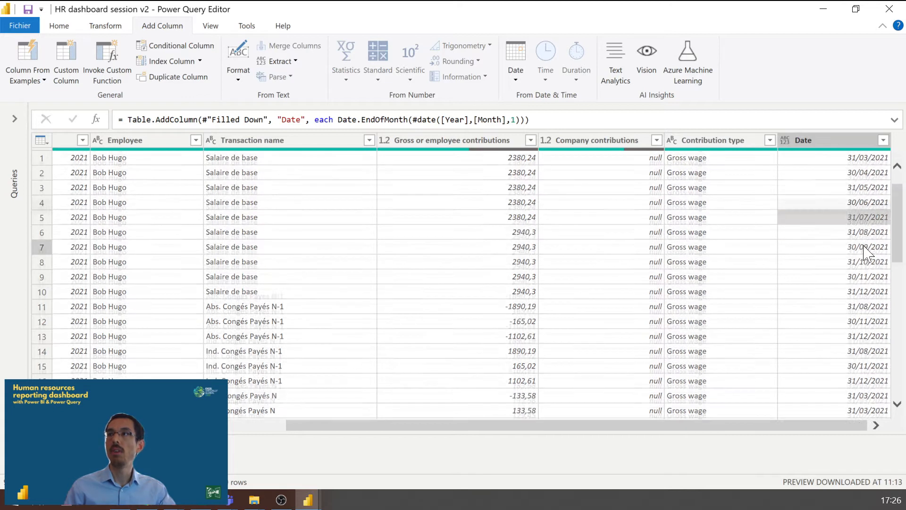
pyautogui.scroll(1, 840, 162)
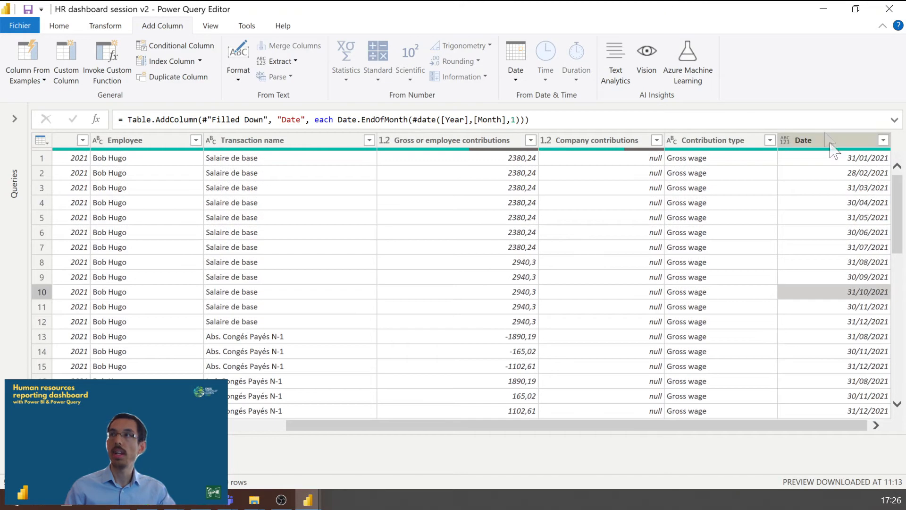
pyautogui.click(831, 140)
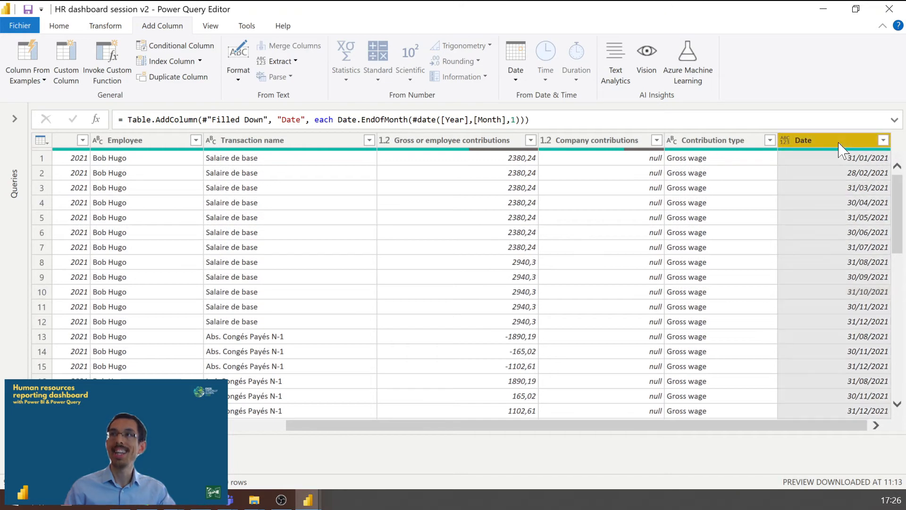
pyautogui.click(785, 142)
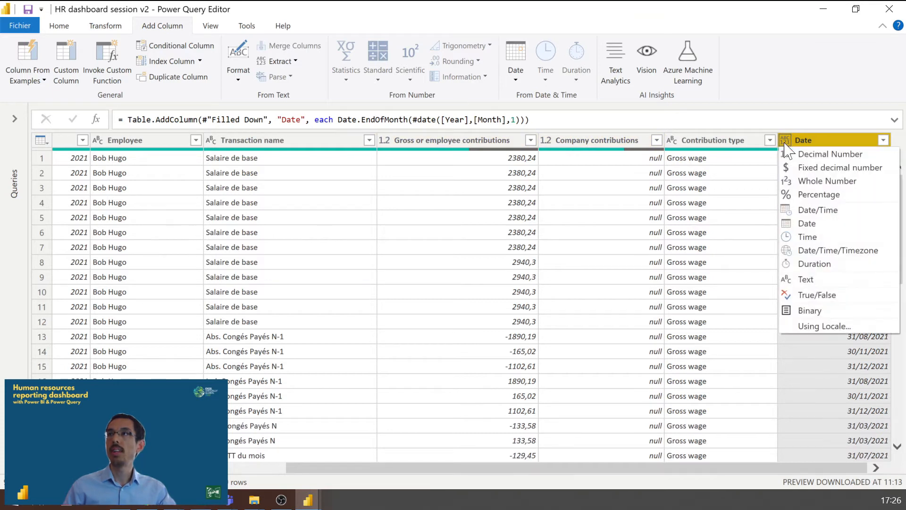
pyautogui.click(807, 223)
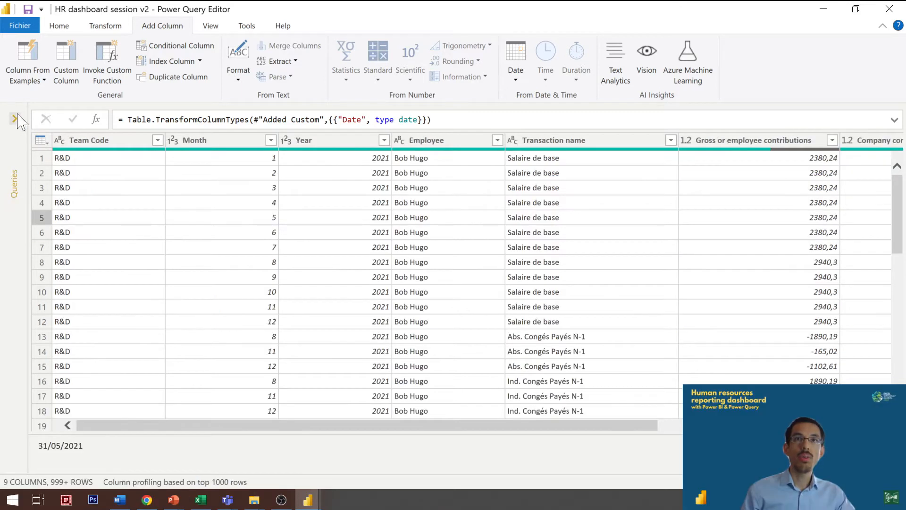
# Step: Expand the query list, switch to the Payroll data workbook in Excel and view the name columns on the List of employees sheet
pyautogui.click(14, 118)
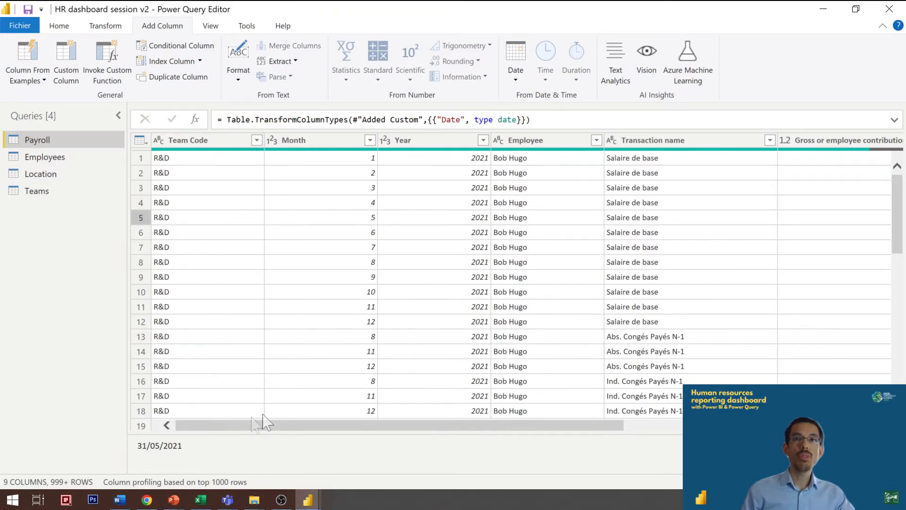
pyautogui.click(201, 501)
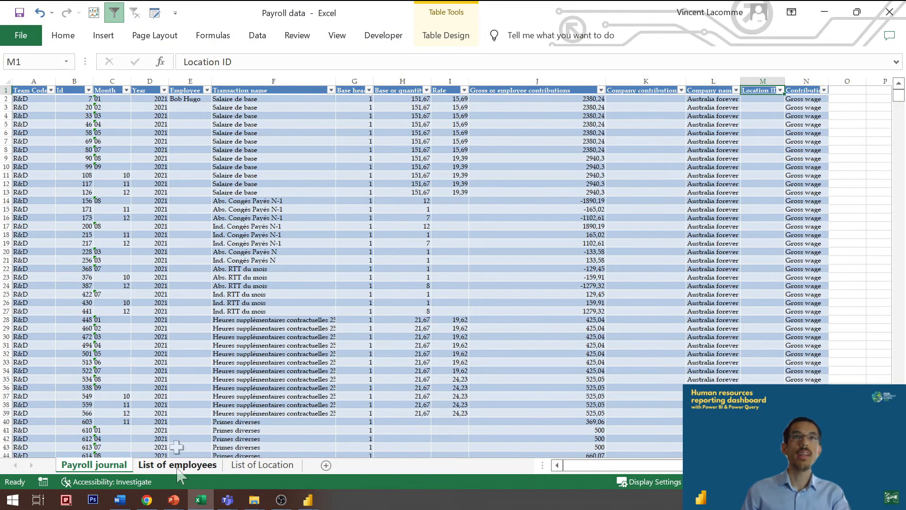
pyautogui.click(190, 134)
pyautogui.hotkey('ctrl', 'Up')
pyautogui.hotkey('ctrl', 'pagedown')
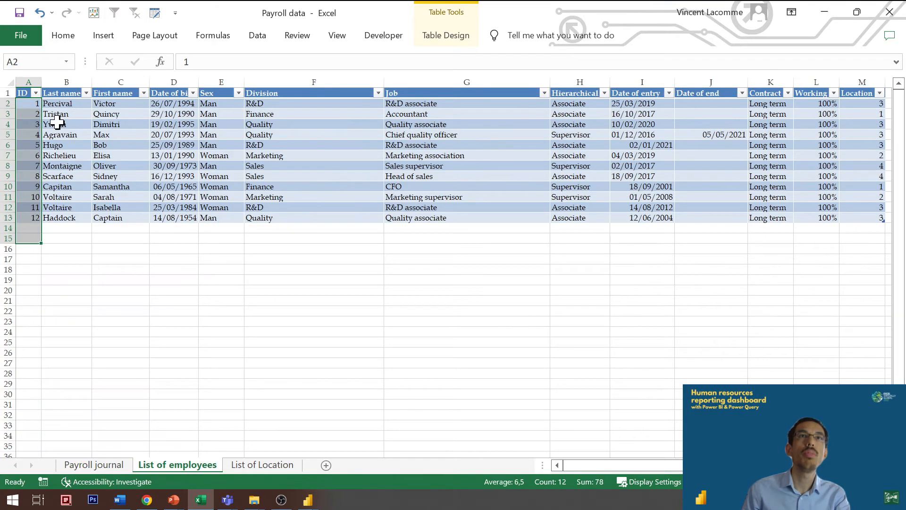
pyautogui.click(70, 115)
pyautogui.click(102, 122)
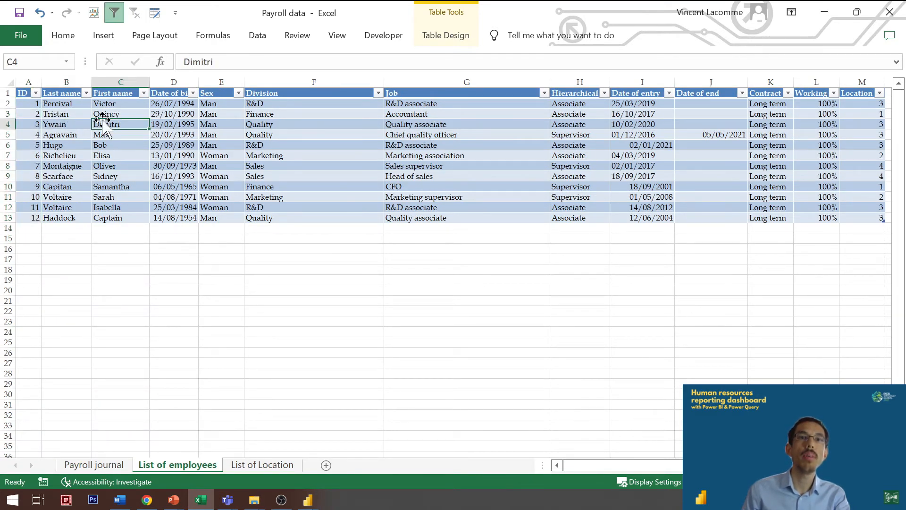
# Step: Compare the Payroll journal's Employee column with the Last name and First name columns in List of employees, and return to the Power Query Editor
pyautogui.hotkey('ctrl', 'pageup')
pyautogui.click(190, 81)
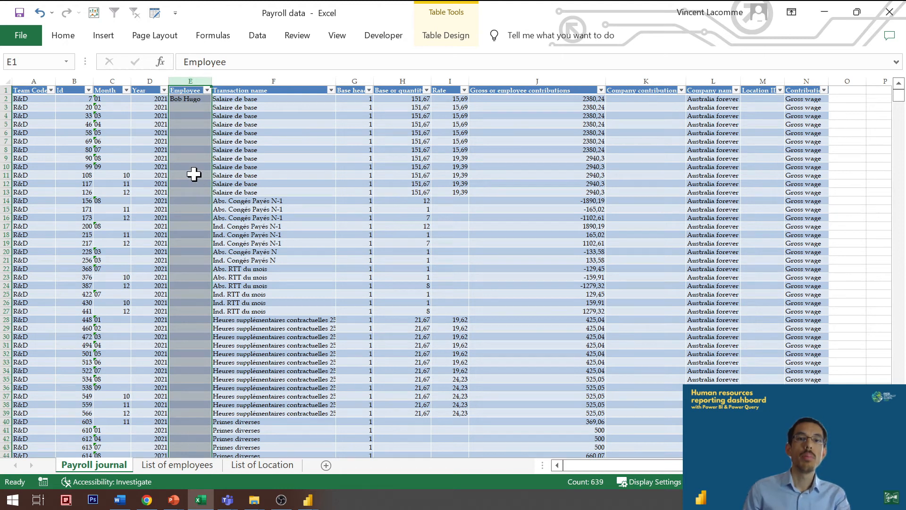
pyautogui.click(195, 174)
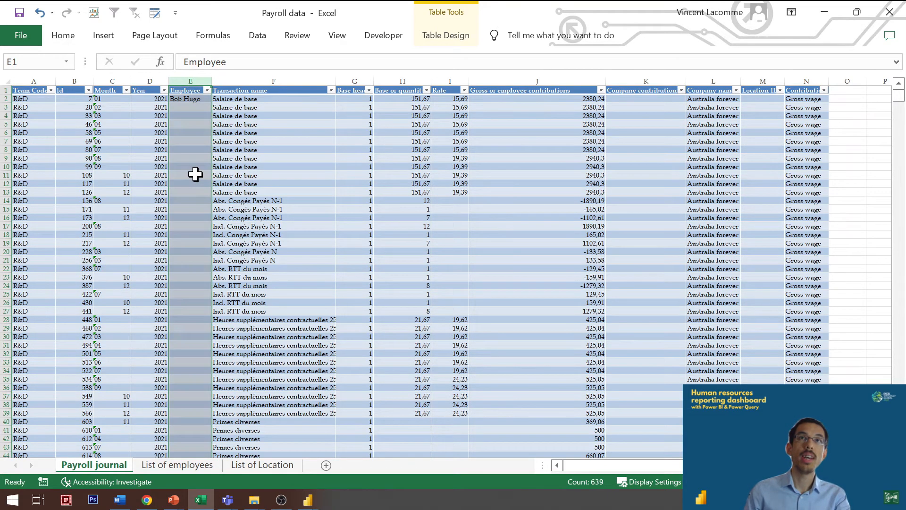
pyautogui.hotkey('ctrl', 'pagedown')
pyautogui.hotkey('ctrl', 'a')
pyautogui.hotkey('ctrl', 'a')
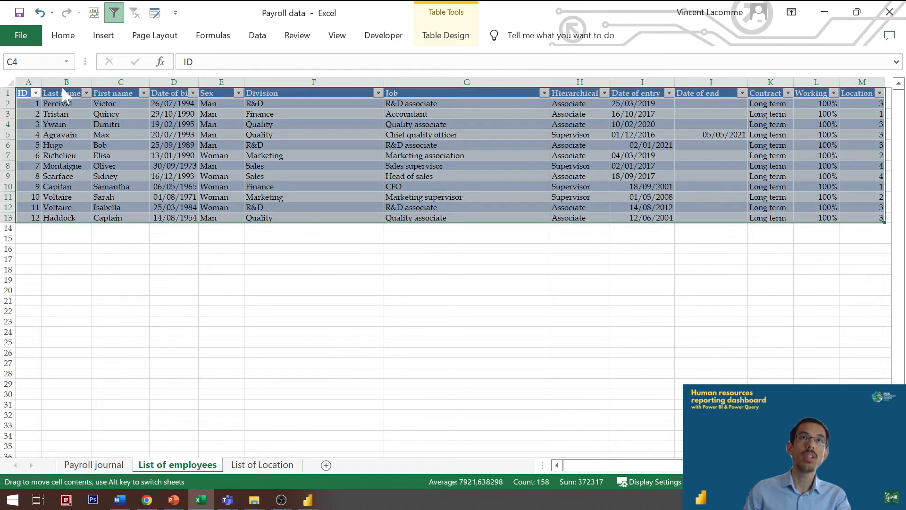
pyautogui.click(61, 114)
pyautogui.click(101, 115)
pyautogui.click(79, 114)
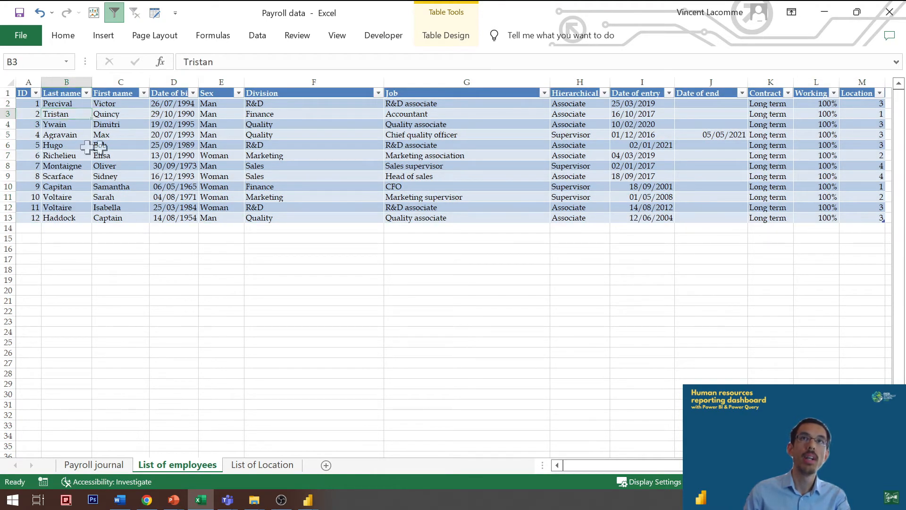
pyautogui.hotkey('ctrl', 'pageup')
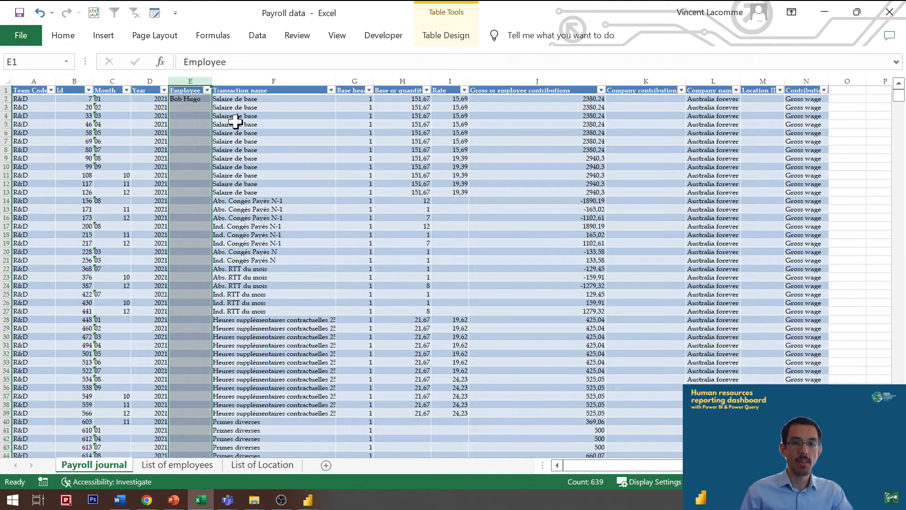
pyautogui.hotkey('alt', 'Tab')
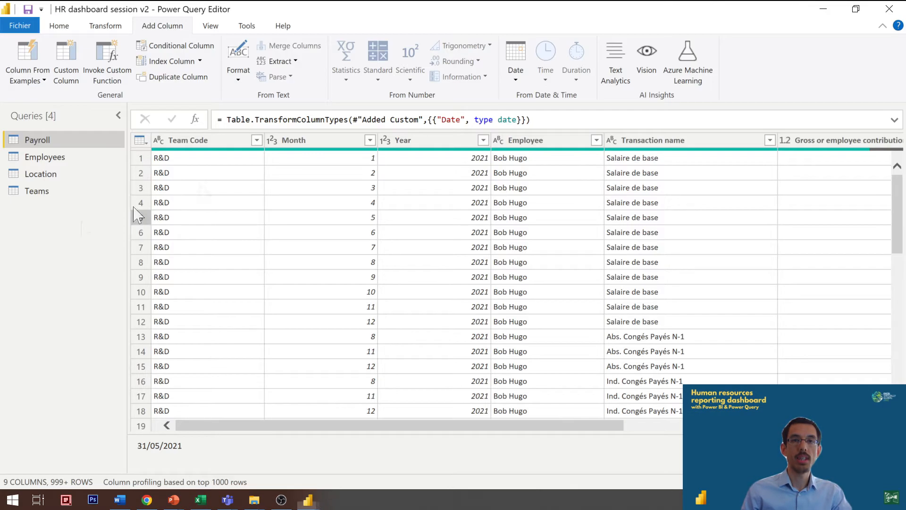
# Step: In the Employees query, add a column named Full name that merges Last name and First name with a space separator
pyautogui.click(53, 161)
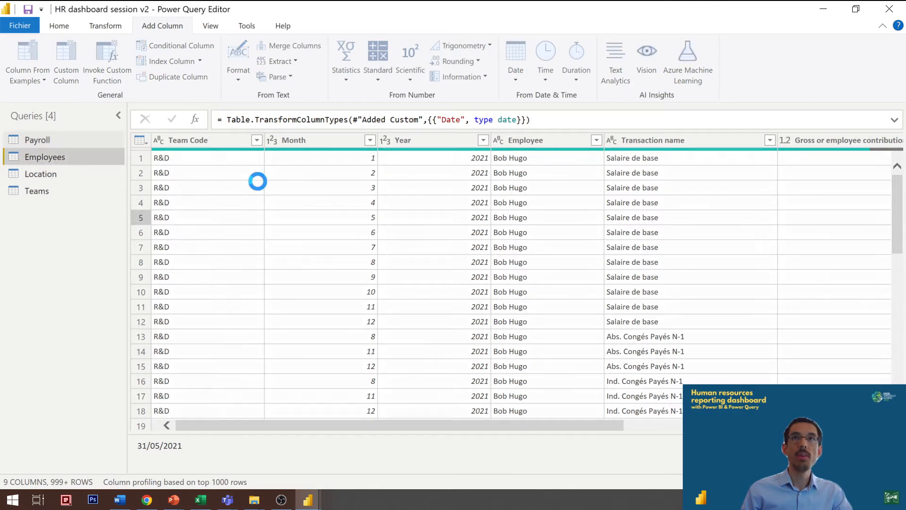
pyautogui.click(311, 144)
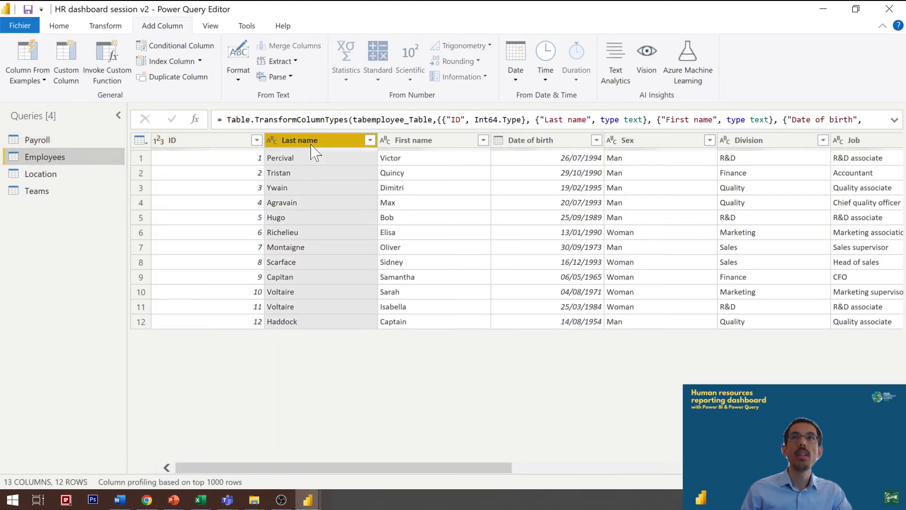
pyautogui.keyDown('ctrl'); pyautogui.click(399, 140); pyautogui.keyUp('ctrl')
pyautogui.click(105, 26)
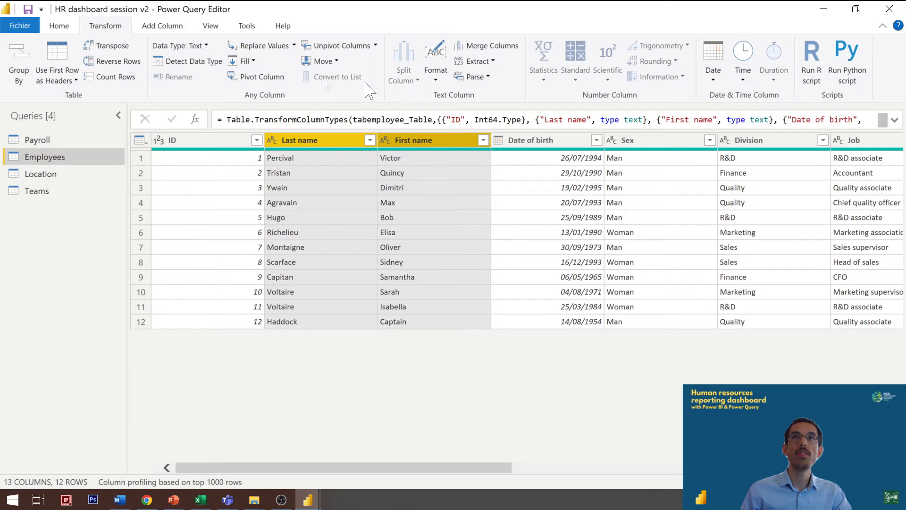
pyautogui.click(158, 26)
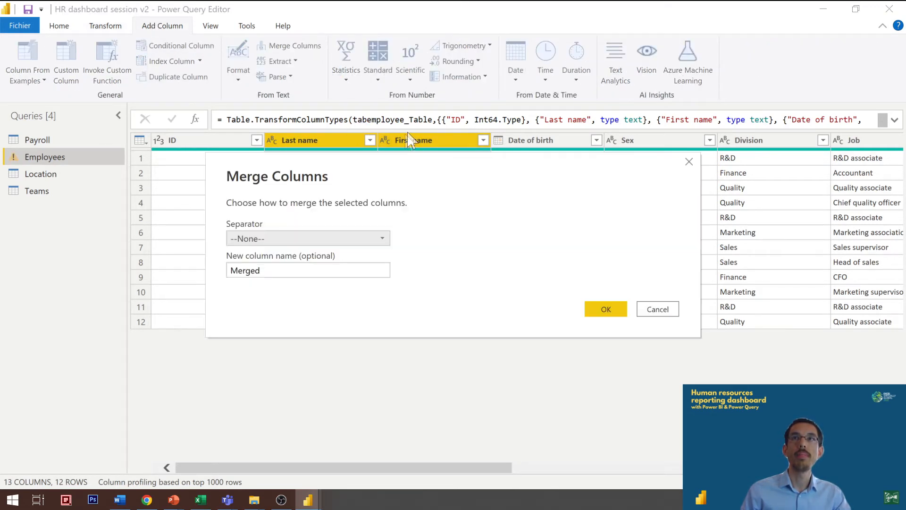
pyautogui.click(276, 238)
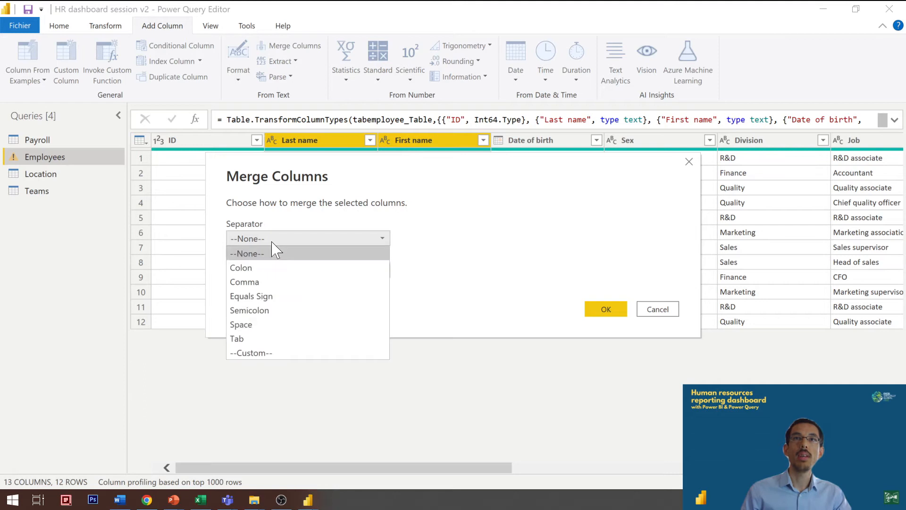
pyautogui.click(257, 325)
pyautogui.doubleClick(255, 270)
pyautogui.write('Full name')
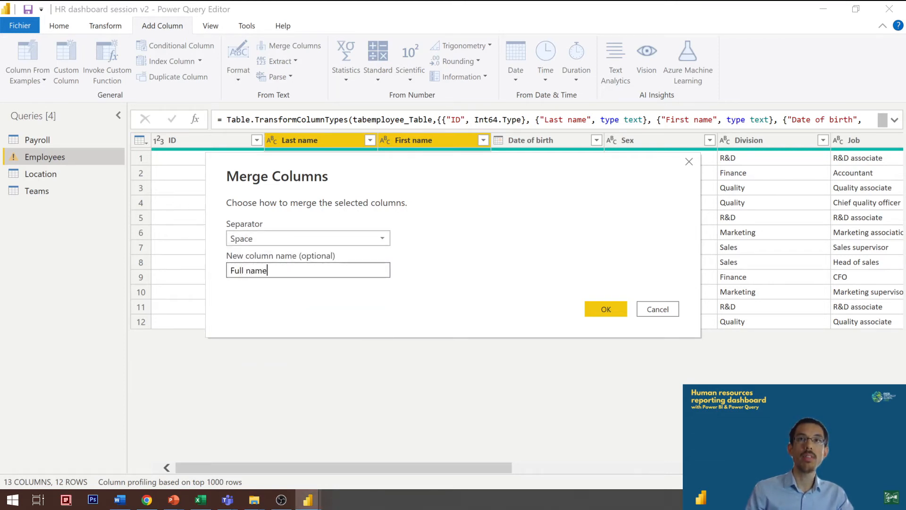
pyautogui.press('Return')
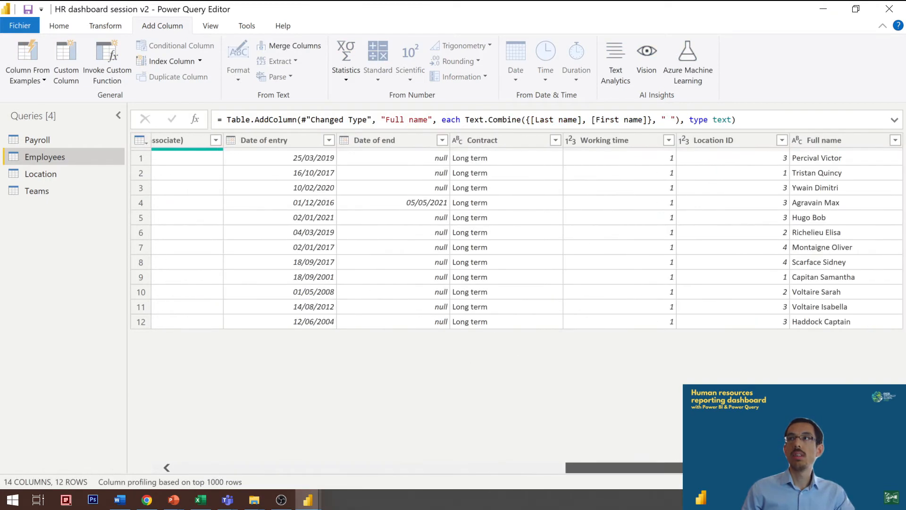
# Step: Compare the name order in the Full name column and its formula with the Employee column in the Excel payroll journal, and return to Power Query
pyautogui.click(849, 225)
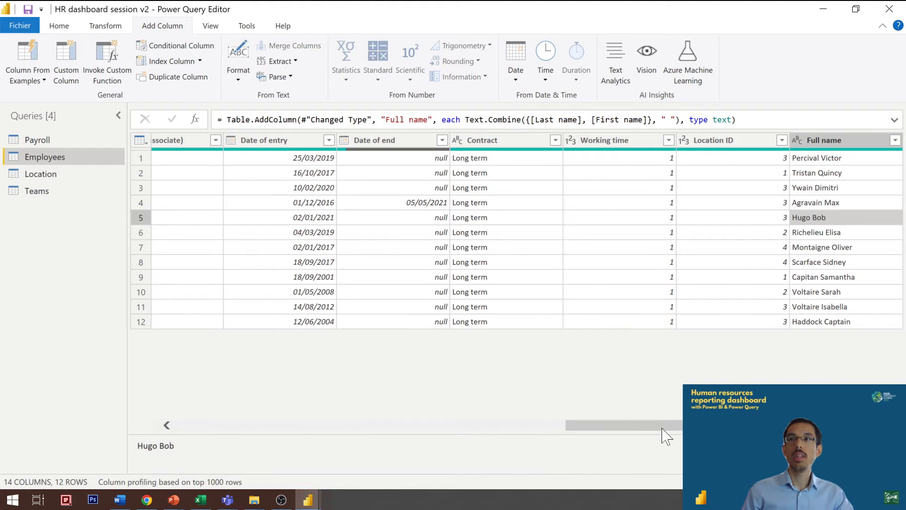
pyautogui.moveTo(661, 427); pyautogui.dragTo(74, 422)
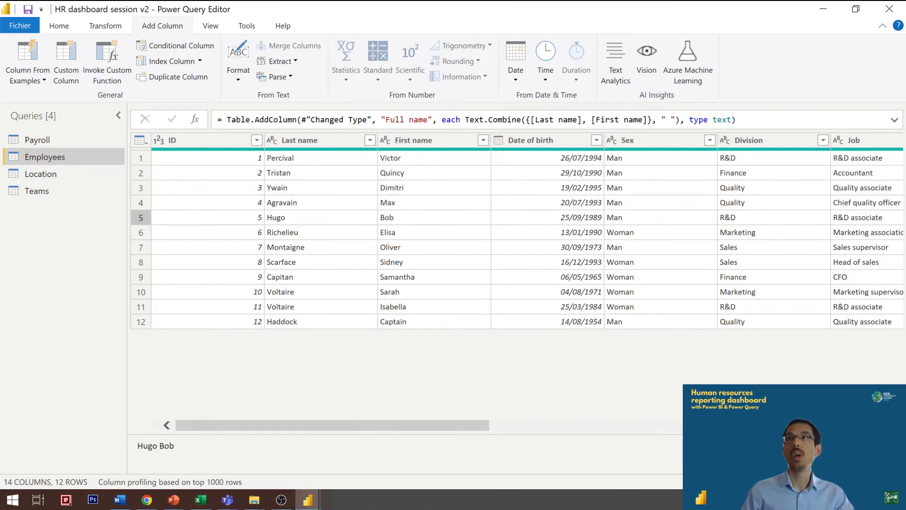
pyautogui.click(534, 120)
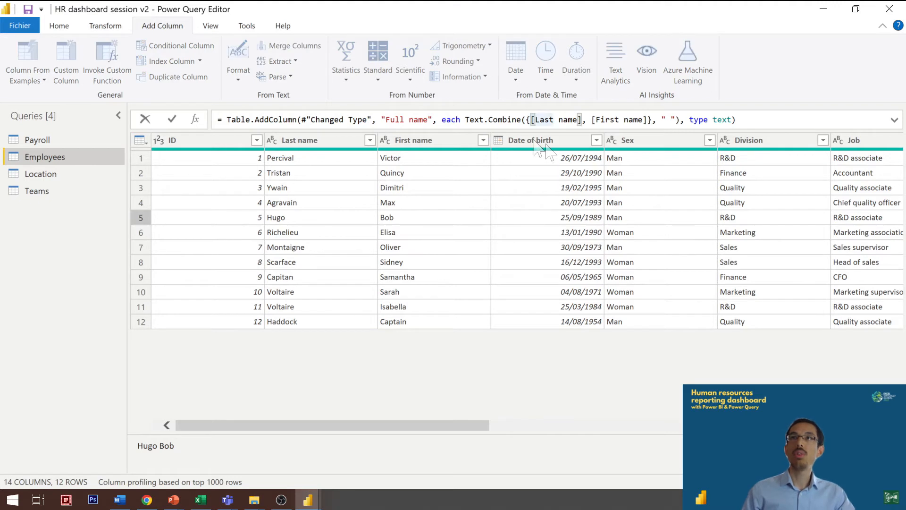
pyautogui.click(332, 415)
pyautogui.click(774, 425)
pyautogui.moveTo(774, 425); pyautogui.dragTo(864, 426)
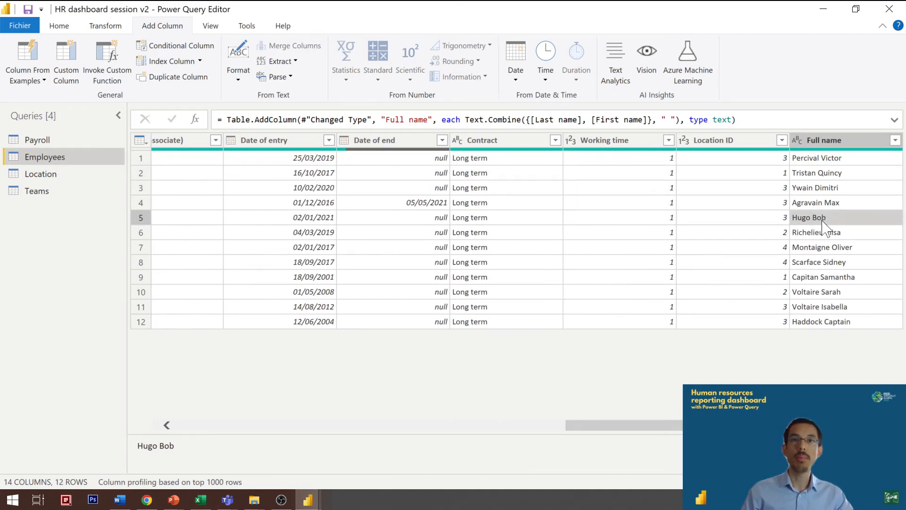
pyautogui.hotkey('alt', 'Tab')
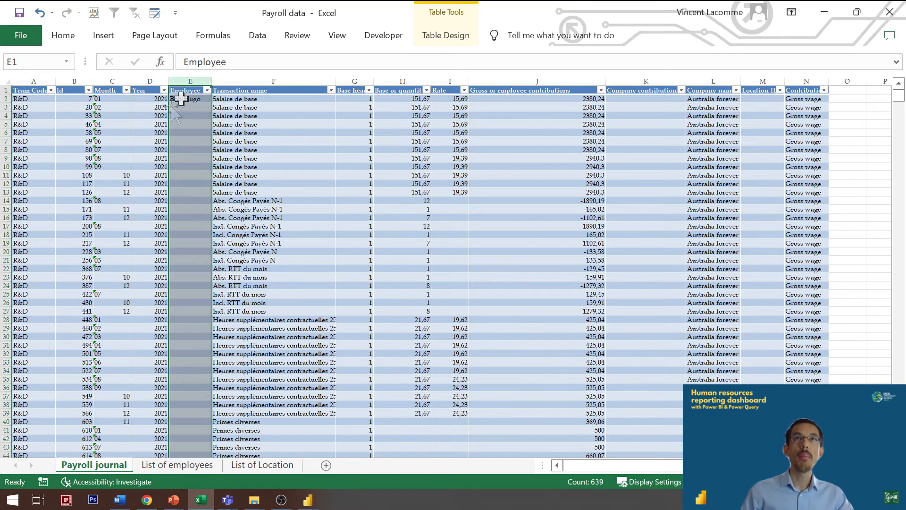
pyautogui.click(182, 99)
pyautogui.hotkey('alt', 'Tab')
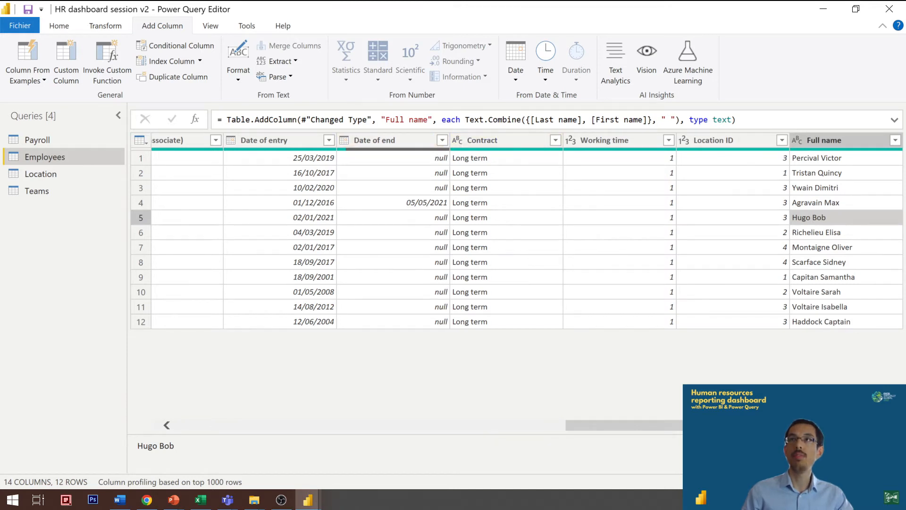
# Step: Edit the Full name column's formula so that Text.Combine joins [First name] before [Last name], keeping the space separator
pyautogui.click(530, 119)
pyautogui.hotkey('shift', 'Right')
pyautogui.hotkey('shift', 'Right')
pyautogui.hotkey('shift', 'Right')
pyautogui.hotkey('shift', 'Right')
pyautogui.hotkey('shift', 'Right')
pyautogui.hotkey('shift', 'Right')
pyautogui.hotkey('shift', 'Right')
pyautogui.hotkey('shift', 'Right')
pyautogui.hotkey('shift', 'Right')
pyautogui.hotkey('shift', 'Right')
pyautogui.press('Delete')
pyautogui.press('Delete')
pyautogui.press('Delete')
pyautogui.press('Right')
pyautogui.press('Right')
pyautogui.press('Right')
pyautogui.press('Right')
pyautogui.press('Right')
pyautogui.press('Right')
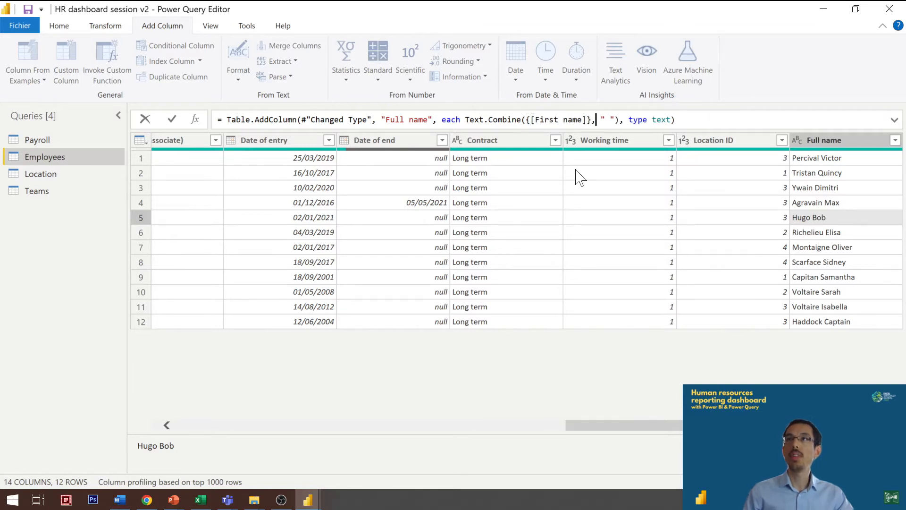
pyautogui.press('Right')
pyautogui.write(',')
pyautogui.write('[Last name]')
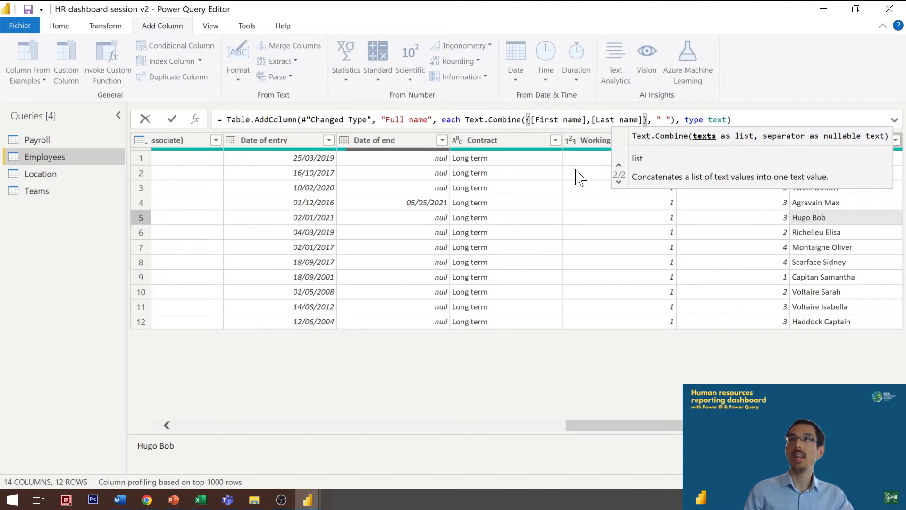
pyautogui.press('Return')
pyautogui.press('Return')
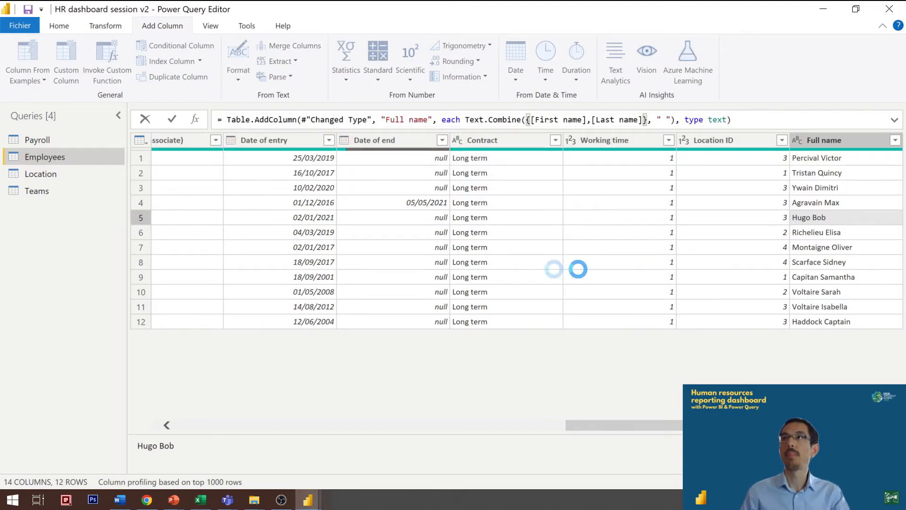
# Step: Compare the reordered Full name values with the Employee column in the Excel payroll journal, and return to Power Query
pyautogui.click(826, 203)
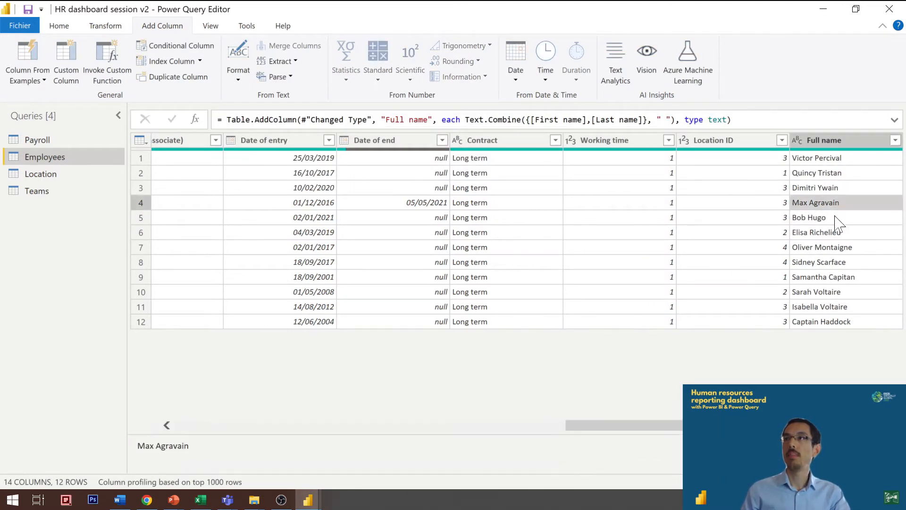
pyautogui.click(835, 218)
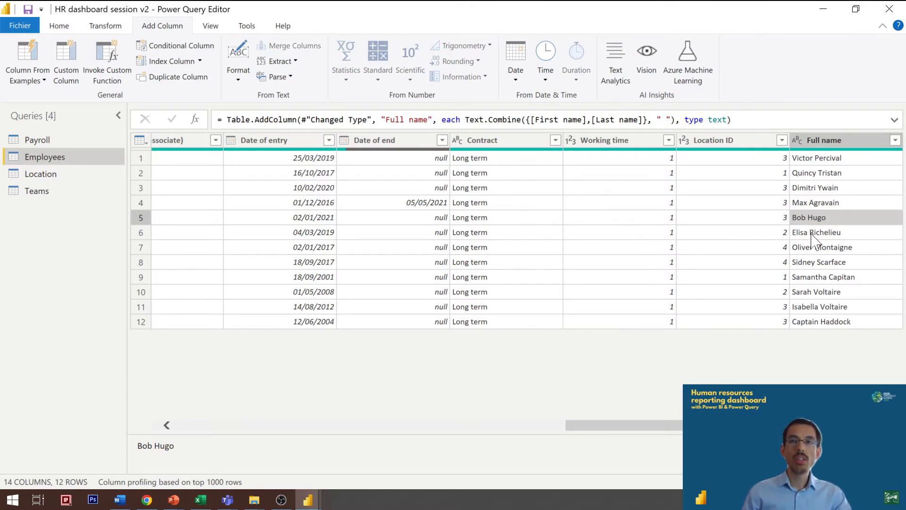
pyautogui.hotkey('alt', 'Tab')
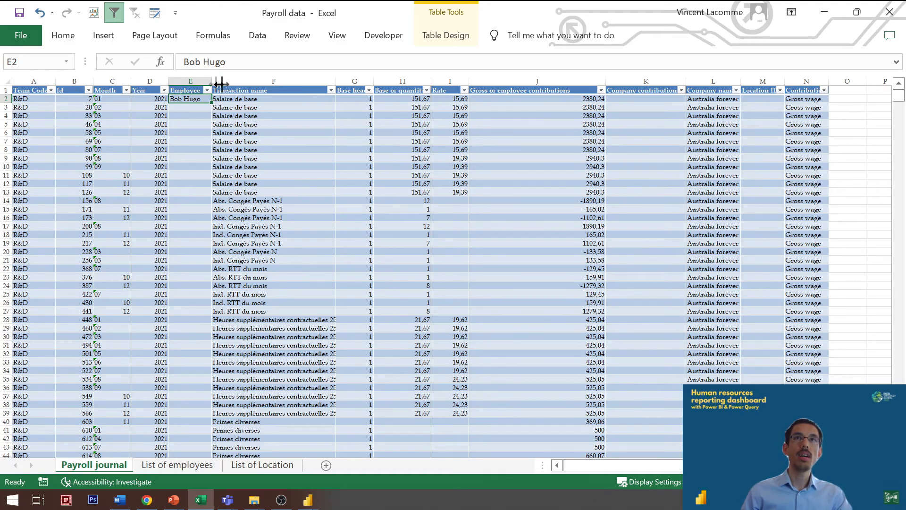
pyautogui.click(189, 79)
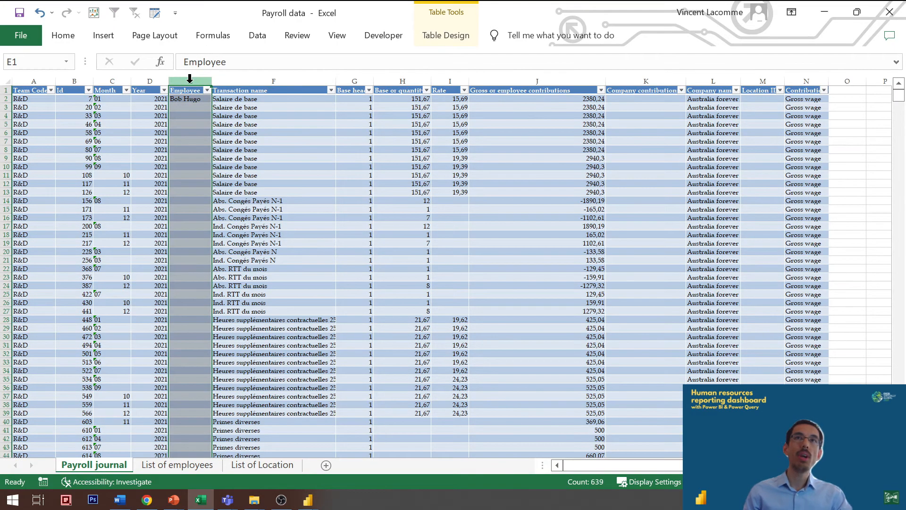
pyautogui.hotkey('ctrl', 'pagedown')
pyautogui.hotkey('alt', 'Tab')
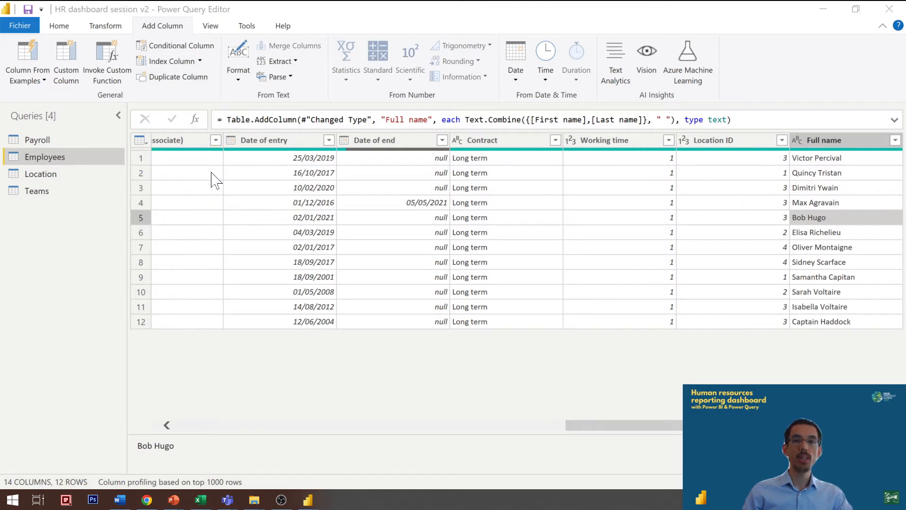
# Step: Switch to the PowerPoint slide comparing merging columns with appending rows, and return to the Power Query Editor
pyautogui.hotkey('alt', 'Tab')
pyautogui.click(390, 331)
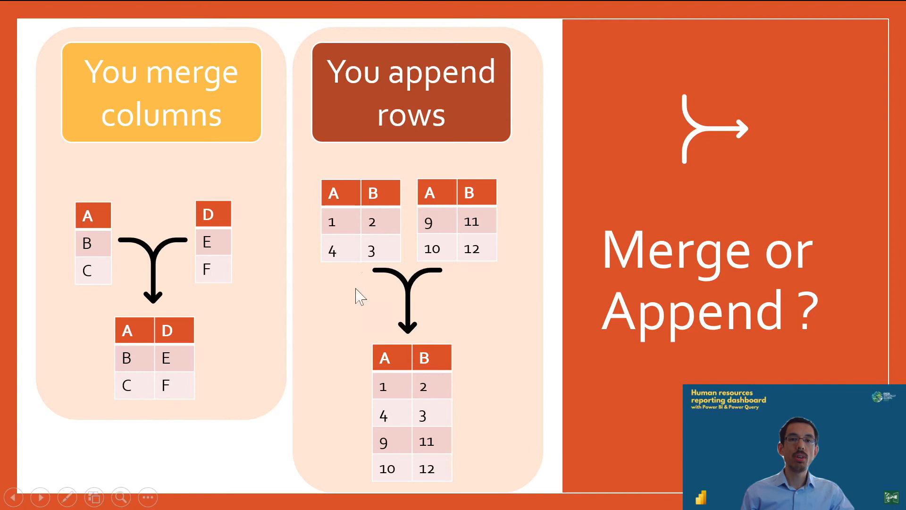
pyautogui.hotkey('alt', 'Tab')
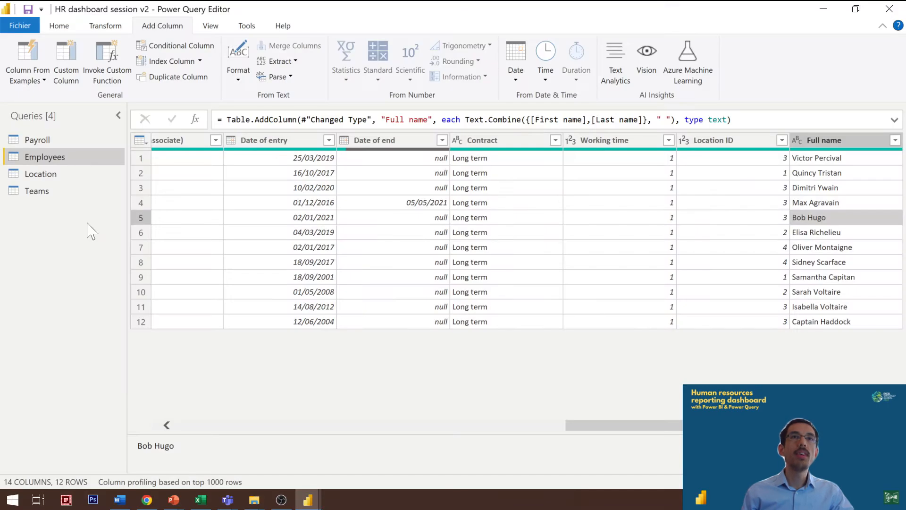
# Step: Start Merge Queries on the Payroll query and choose Employee as its matching column
pyautogui.click(38, 140)
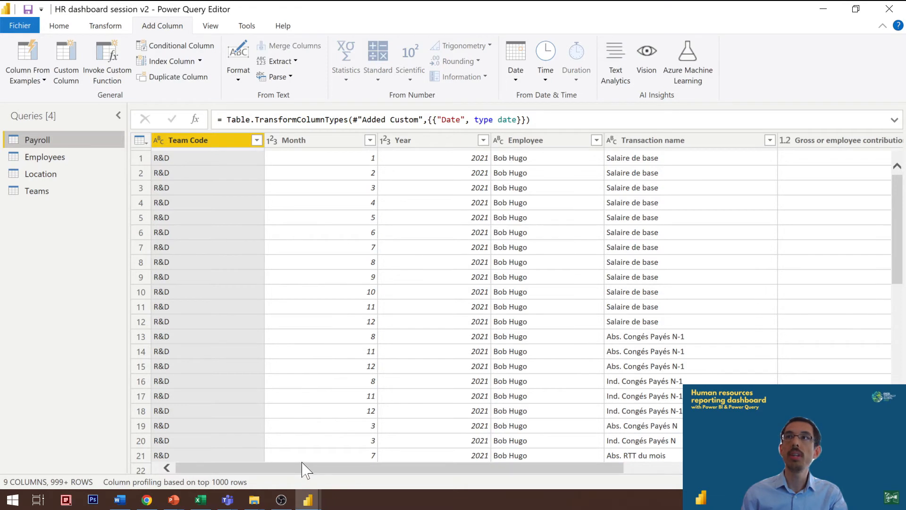
pyautogui.click(60, 27)
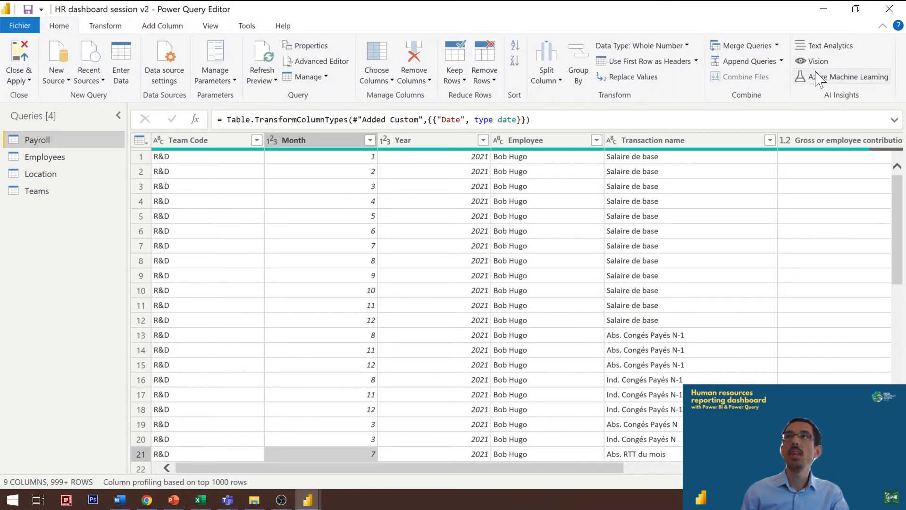
pyautogui.click(755, 47)
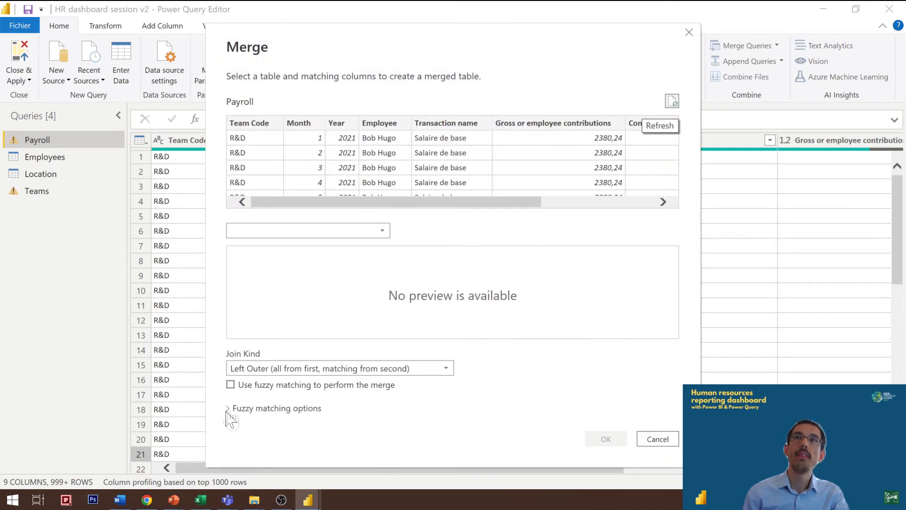
pyautogui.moveTo(372, 208); pyautogui.dragTo(307, 219)
pyautogui.click(396, 125)
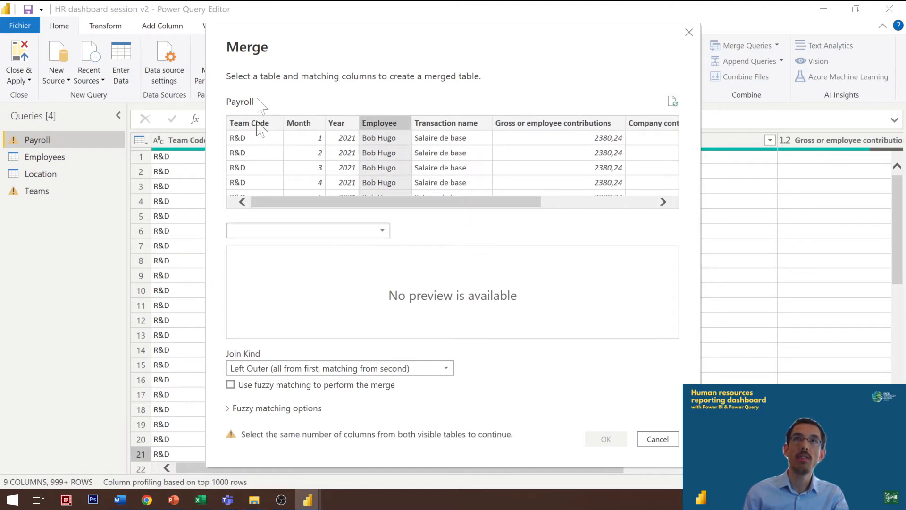
# Step: Merge with the Employees table, matching on its Full name column with a Left Outer join
pyautogui.click(279, 233)
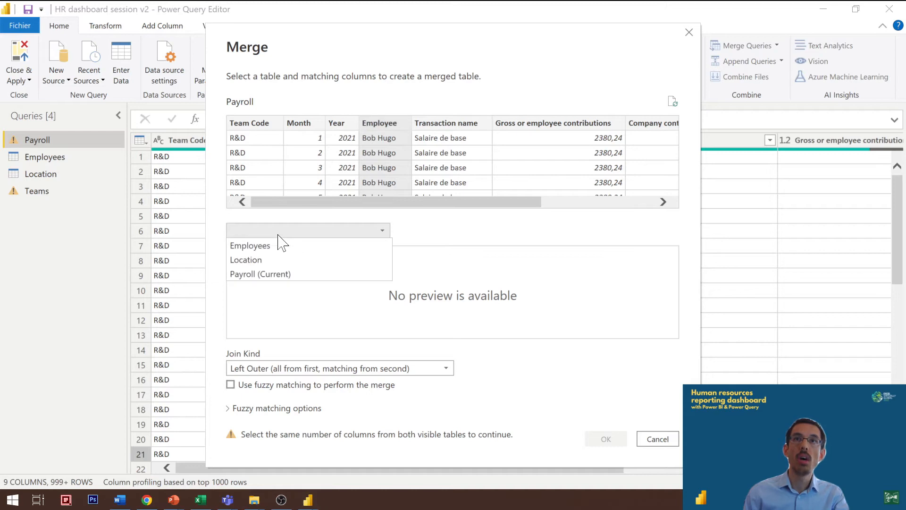
pyautogui.click(280, 246)
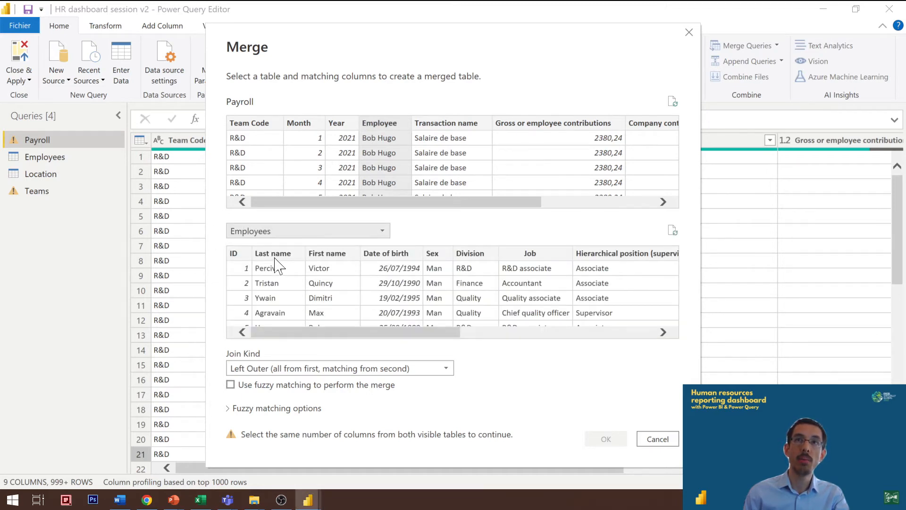
pyautogui.click(274, 257)
pyautogui.keyDown('ctrl'); pyautogui.click(331, 257); pyautogui.keyUp('ctrl')
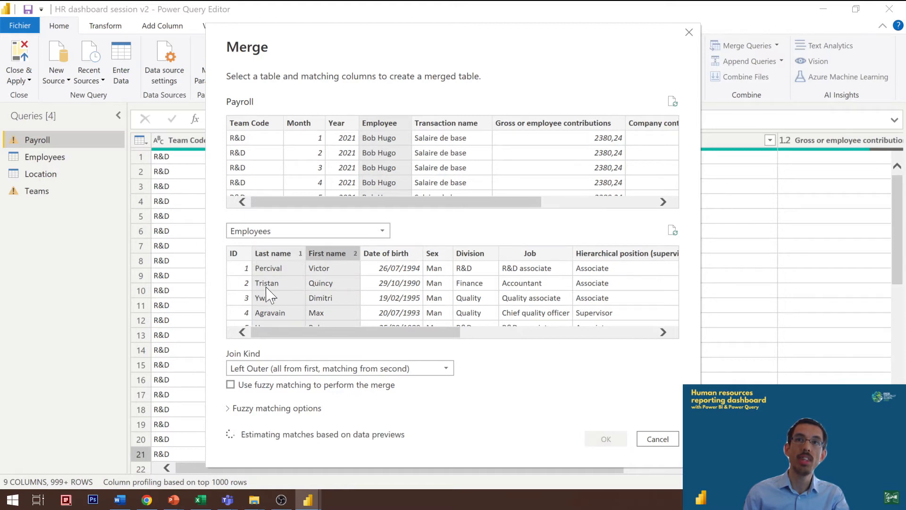
pyautogui.click(390, 297)
pyautogui.moveTo(353, 338); pyautogui.dragTo(638, 350)
pyautogui.click(658, 263)
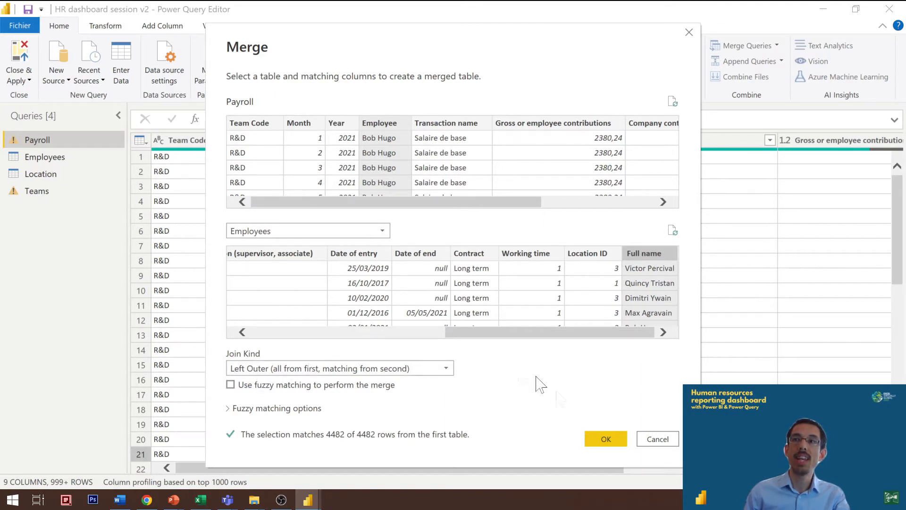
pyautogui.click(612, 440)
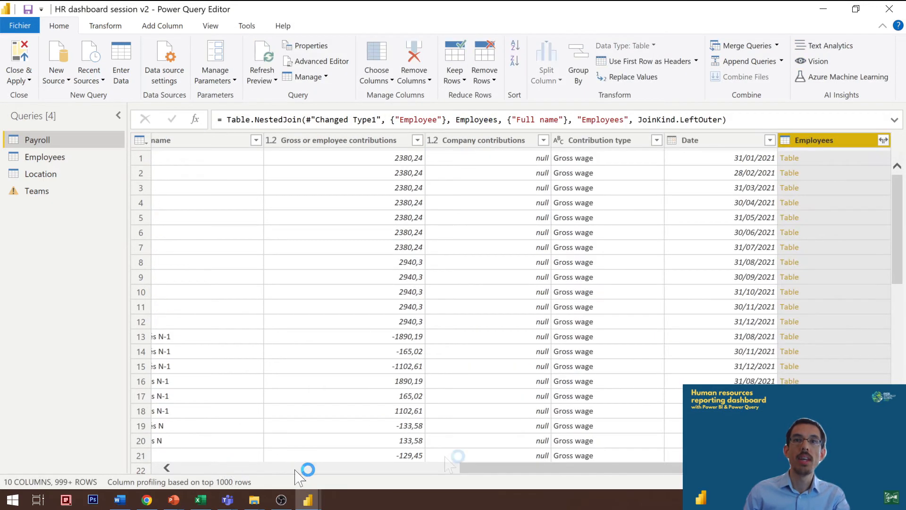
# Step: Expand the merged Employees column to only the ID field, without using the original column name as prefix
pyautogui.click(832, 159)
pyautogui.click(883, 140)
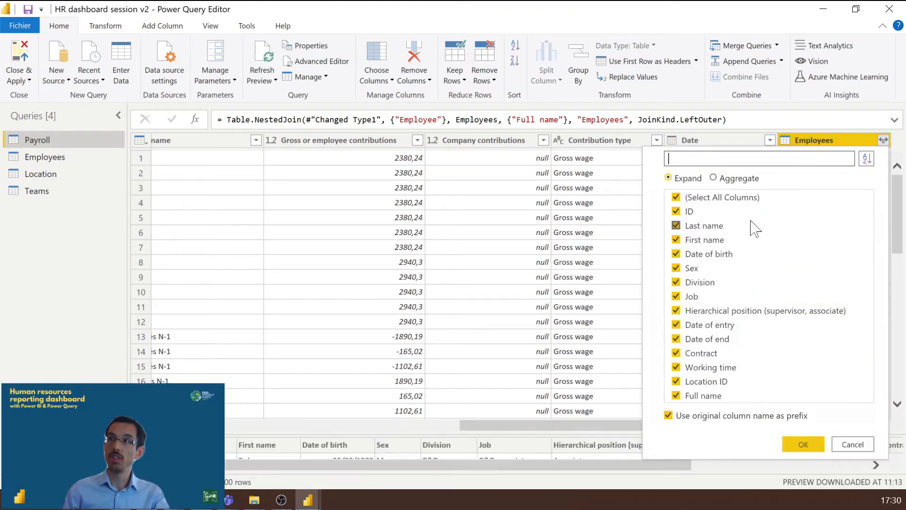
pyautogui.click(697, 197)
pyautogui.click(687, 214)
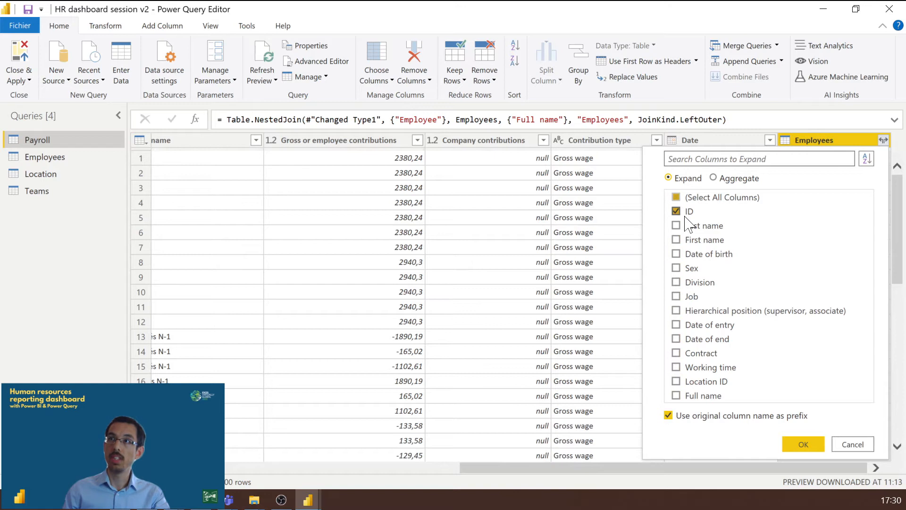
pyautogui.click(706, 418)
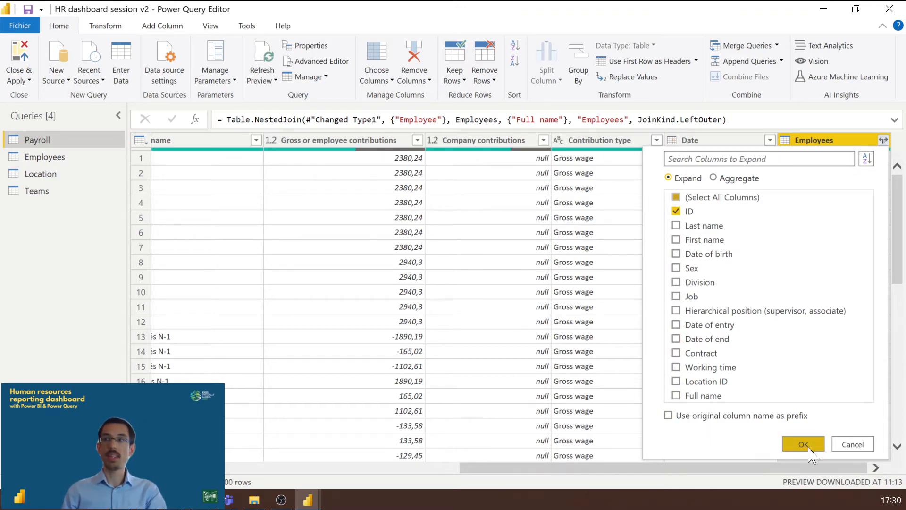
pyautogui.click(804, 444)
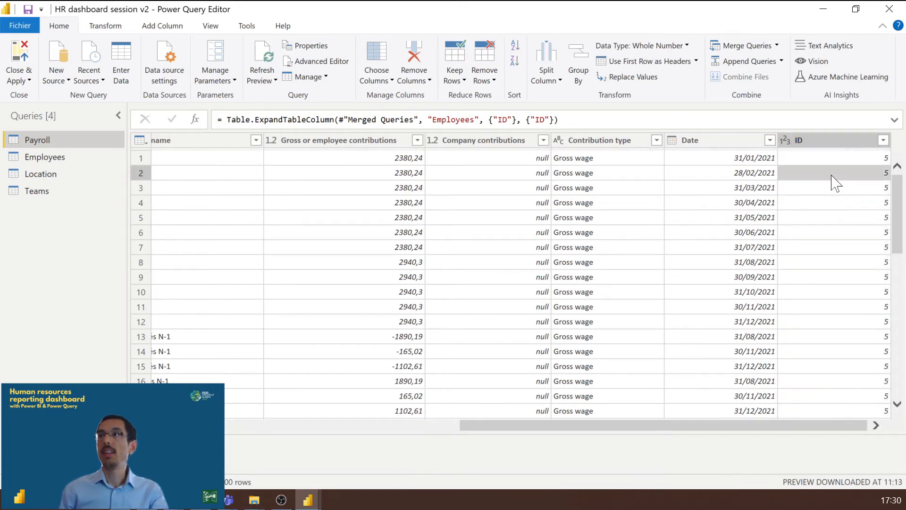
# Step: Compare Payroll's Employee column with the matching ID and name row on Excel's List of employees sheet, and return to Power Query
pyautogui.moveTo(648, 470); pyautogui.dragTo(278, 470)
pyautogui.click(569, 176)
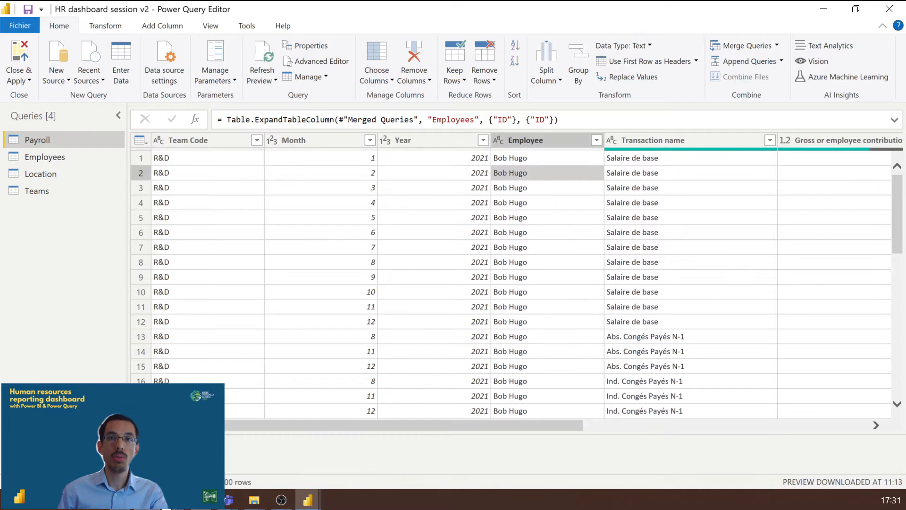
pyautogui.click(201, 499)
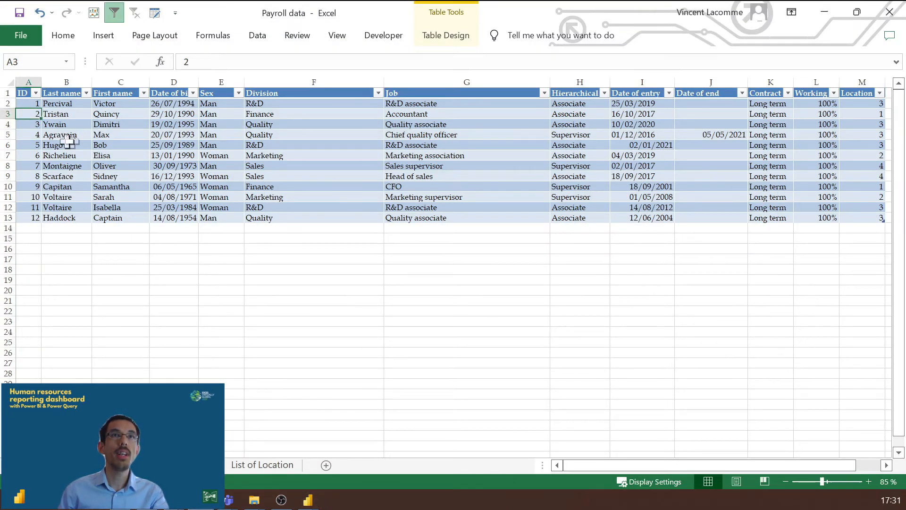
pyautogui.click(123, 137)
pyautogui.press('Down')
pyautogui.hotkey('ctrl', 'shift', 'Left')
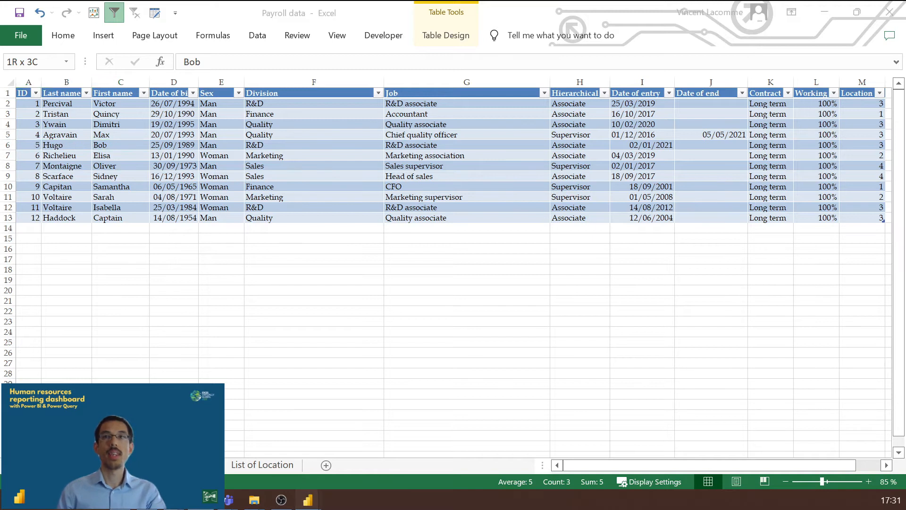
pyautogui.moveTo(308, 500)
pyautogui.click(376, 450)
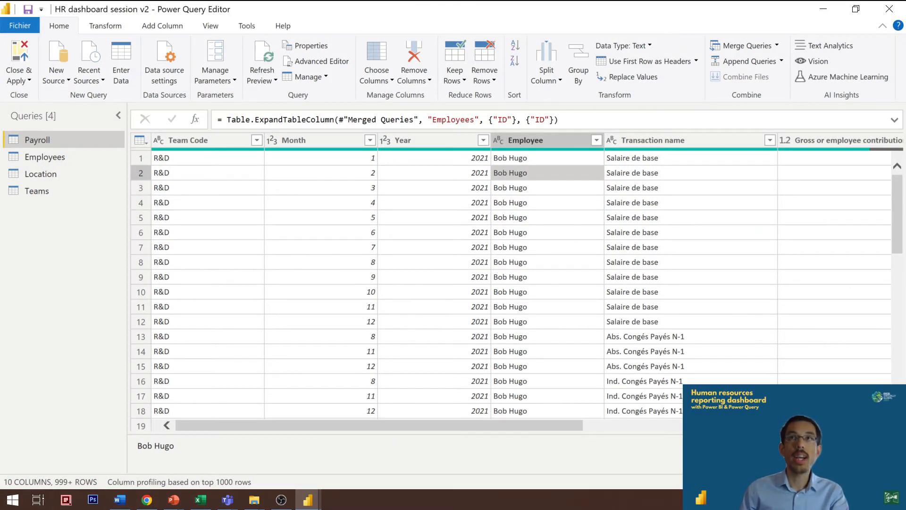
# Step: Remove the Month, Year and Employee columns from the Payroll query
pyautogui.click(323, 141)
pyautogui.hotkey('shift', 'Right')
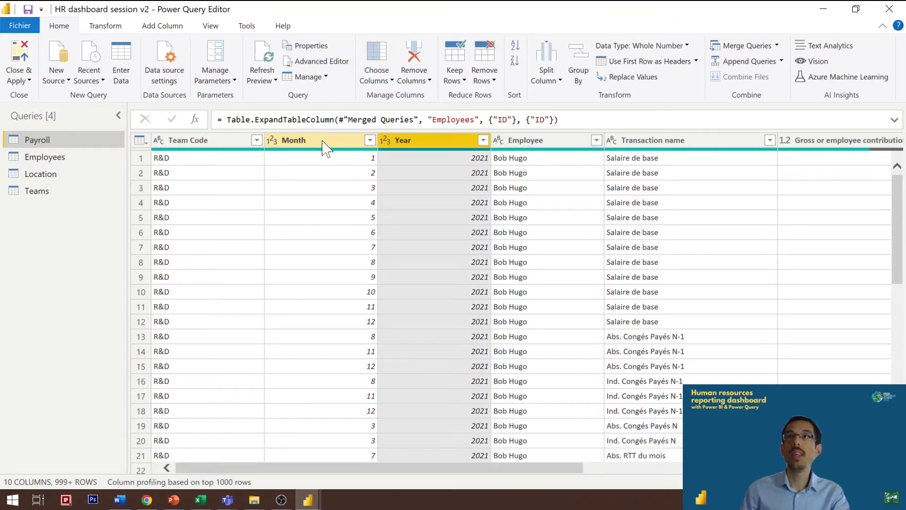
pyautogui.keyDown('ctrl'); pyautogui.click(323, 142); pyautogui.keyUp('ctrl')
pyautogui.keyDown('ctrl'); pyautogui.click(527, 140); pyautogui.keyUp('ctrl')
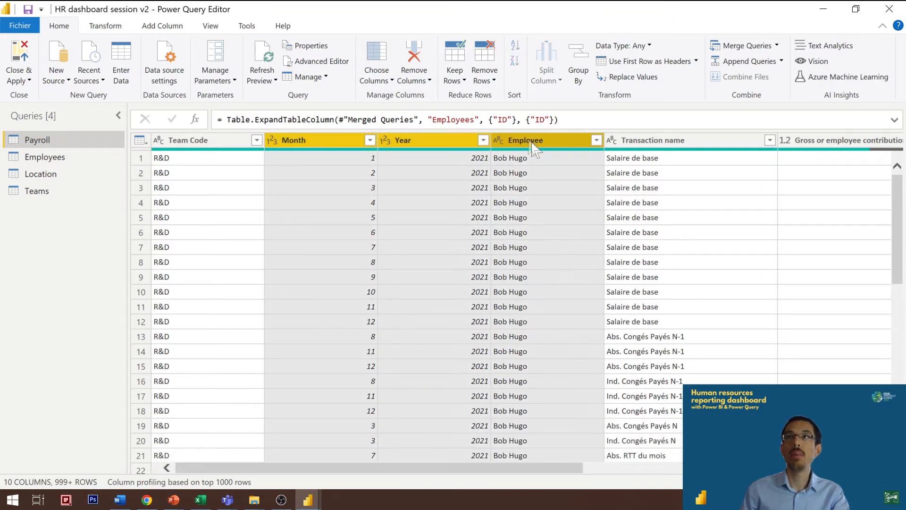
pyautogui.press('Delete')
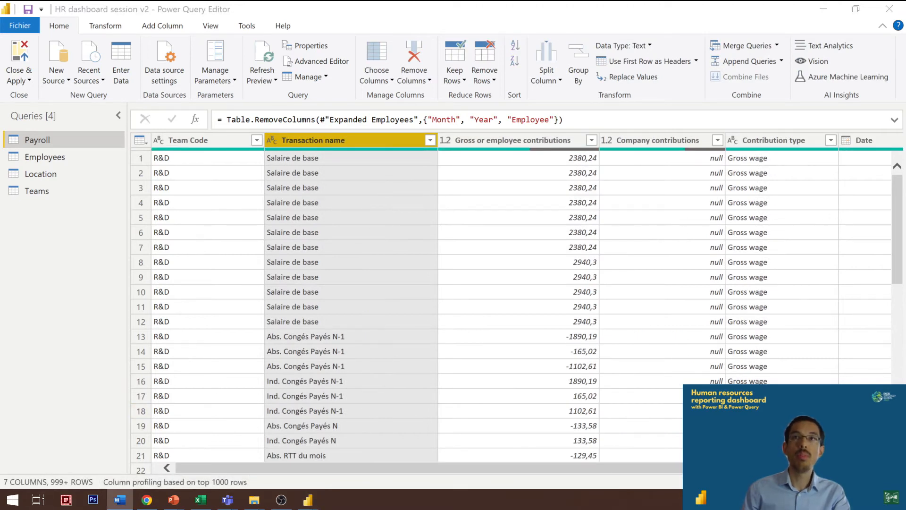
# Step: Collapse the query list and review the remaining Payroll columns from Team Code through Date
pyautogui.click(286, 352)
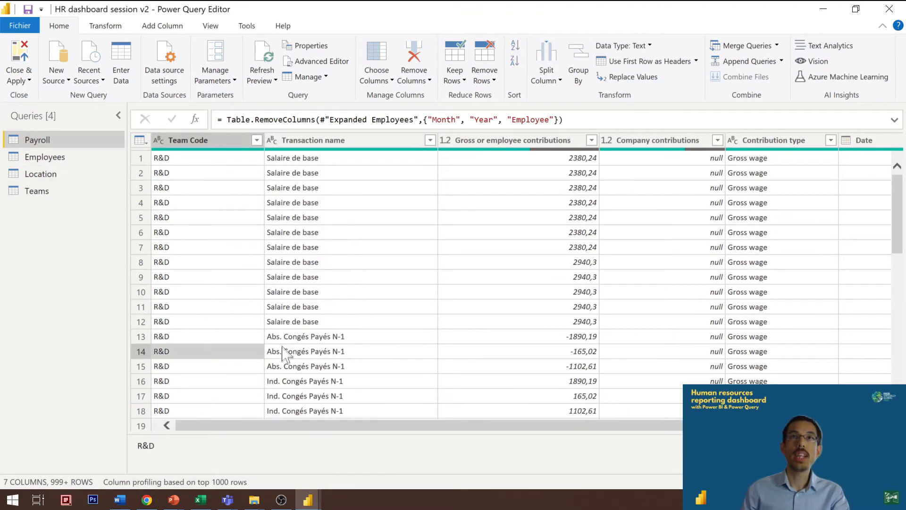
pyautogui.click(194, 140)
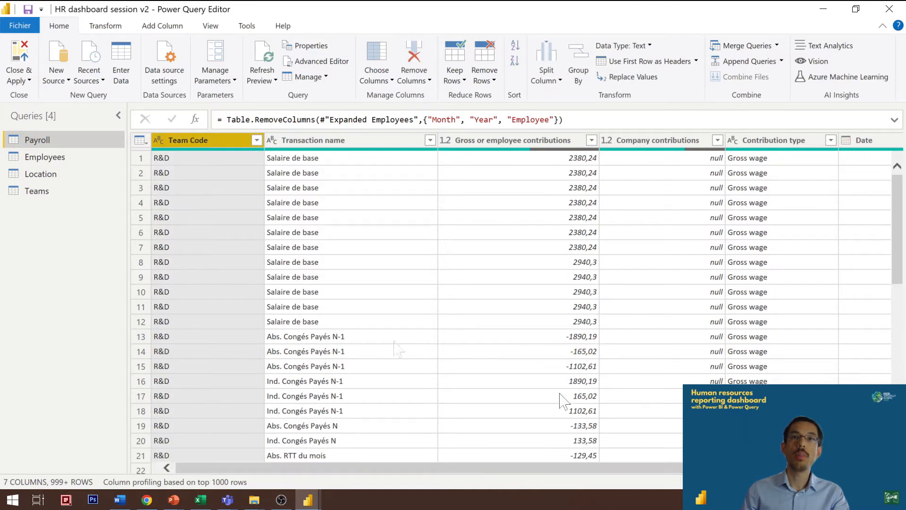
pyautogui.click(118, 116)
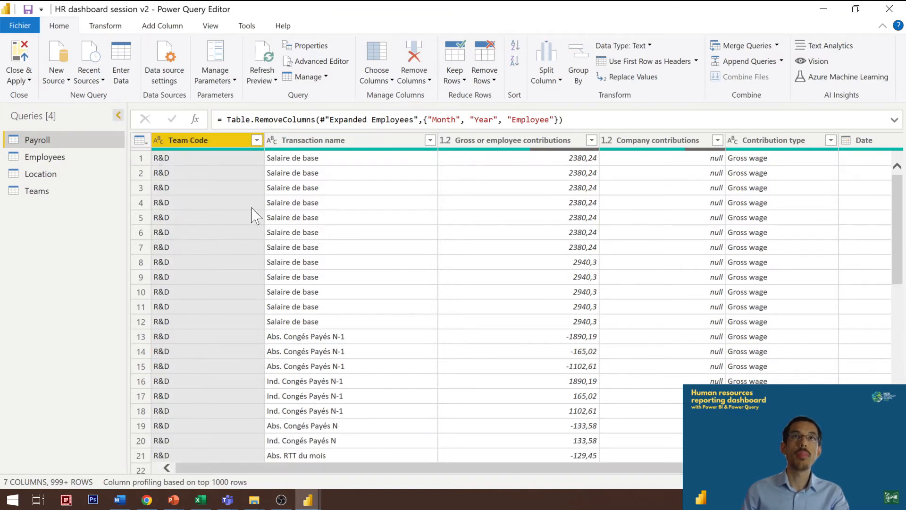
pyautogui.click(212, 142)
pyautogui.click(416, 141)
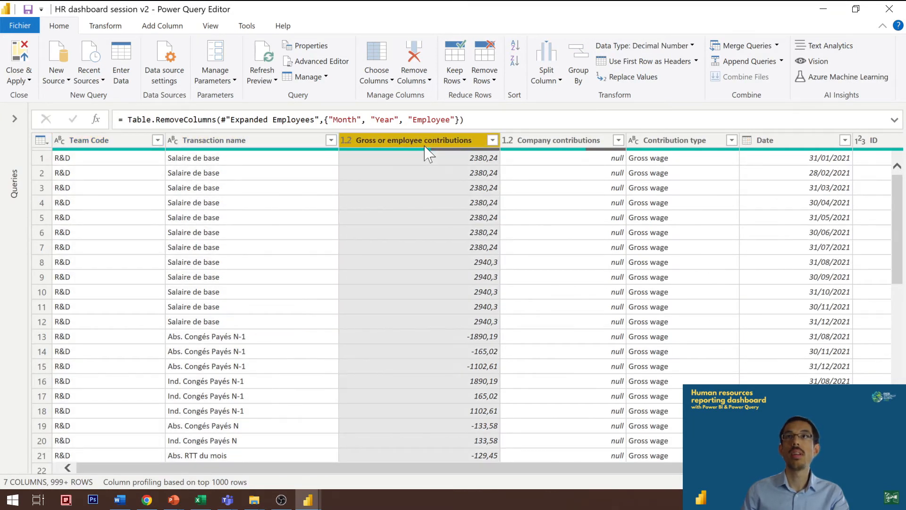
pyautogui.click(540, 143)
pyautogui.click(645, 144)
pyautogui.click(760, 143)
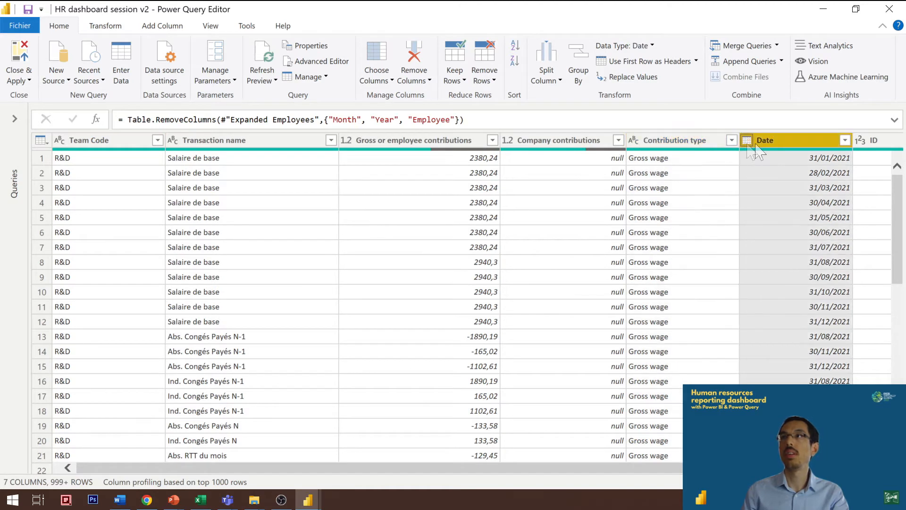
# Step: Examine the Payroll query's ID column and return to its first columns
pyautogui.press('Right')
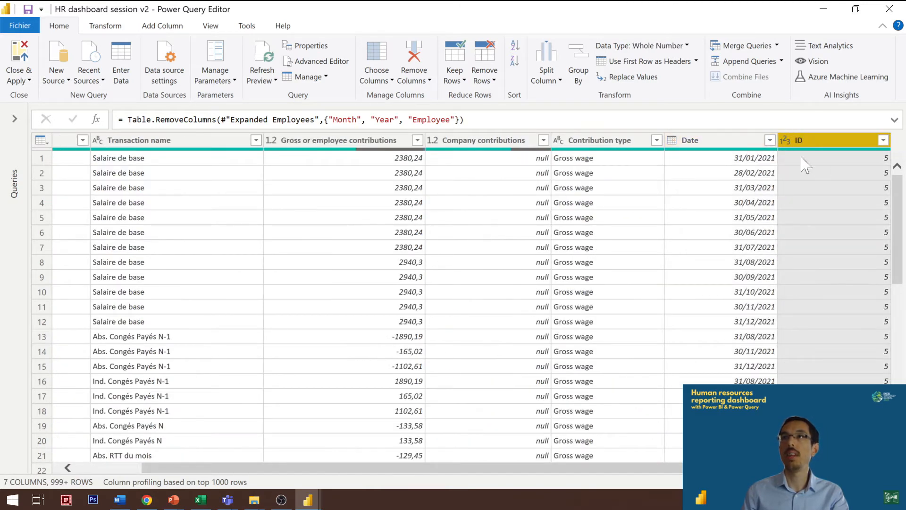
pyautogui.press('Left')
pyautogui.press('Left')
pyautogui.press('Left')
pyautogui.press('Left')
pyautogui.press('Left')
pyautogui.press('Left')
# Step: Restore the query list and review the Employees query's columns from ID through Full name
pyautogui.click(15, 119)
pyautogui.click(52, 156)
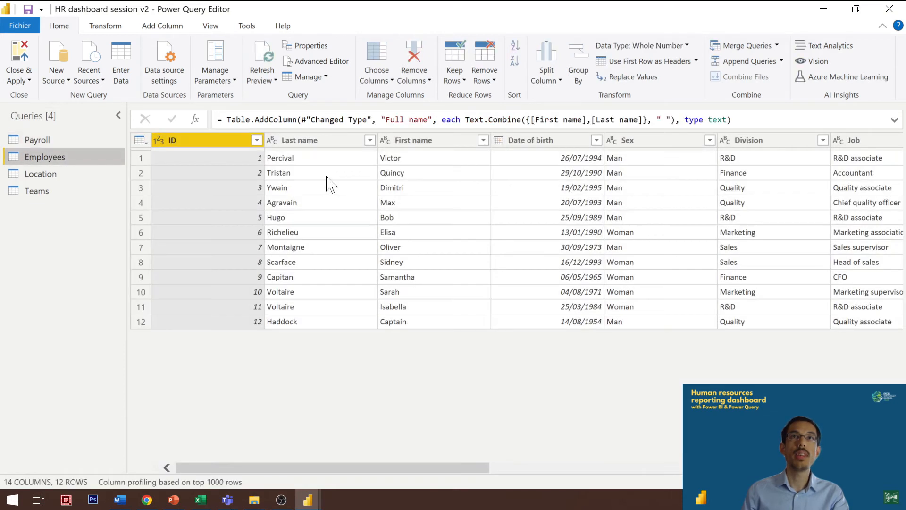
pyautogui.click(282, 173)
pyautogui.press('Right')
pyautogui.press('Right')
pyautogui.press('Right')
pyautogui.press('Right')
pyautogui.press('Right')
pyautogui.press('Right')
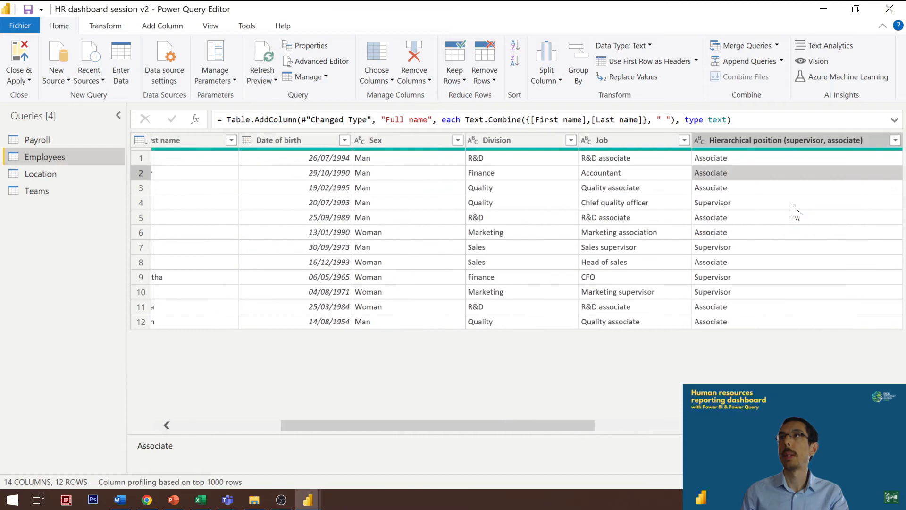
pyautogui.press('Right')
pyautogui.press('Right')
pyautogui.press('Right')
pyautogui.press('Right')
pyautogui.press('Right')
pyautogui.press('Right')
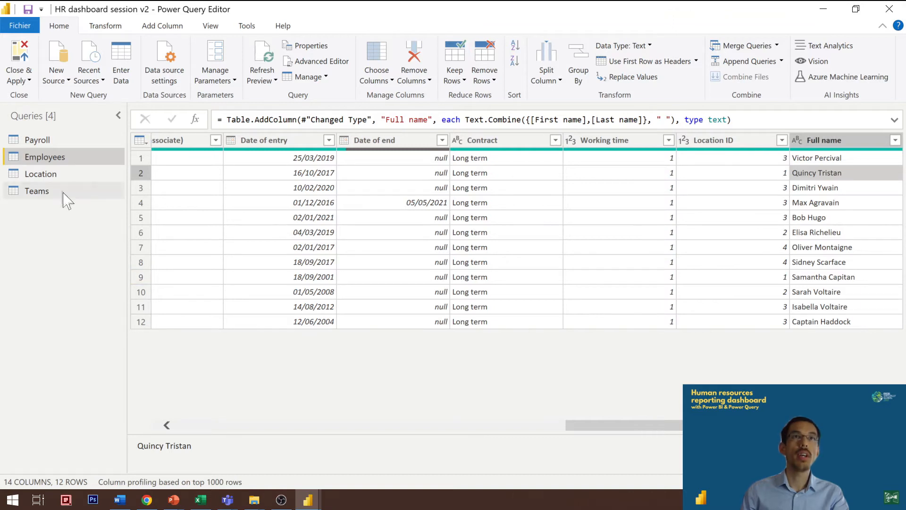
# Step: Look through the Location and Teams queries and return to the Payroll query
pyautogui.click(75, 176)
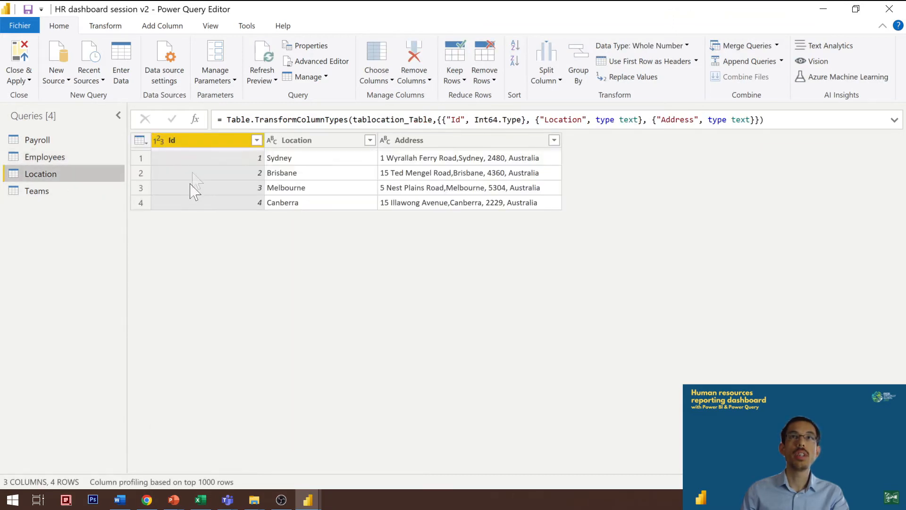
pyautogui.click(28, 191)
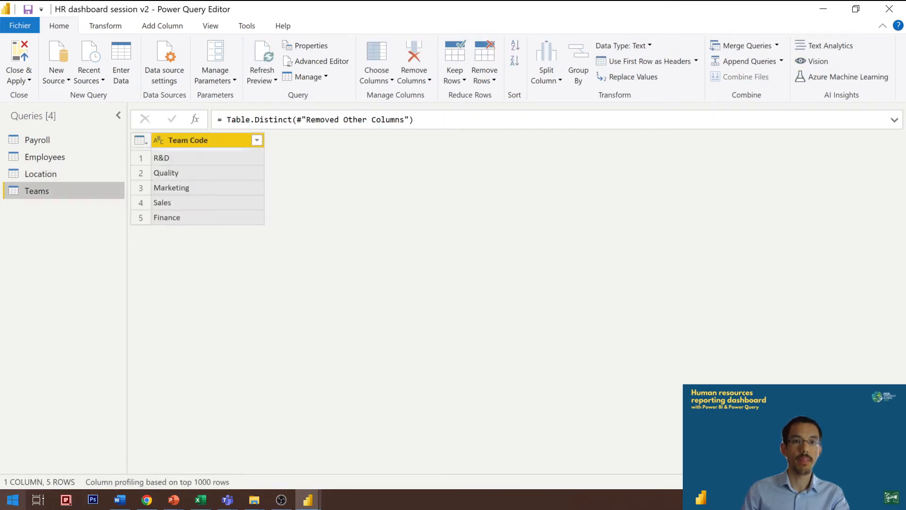
pyautogui.click(119, 500)
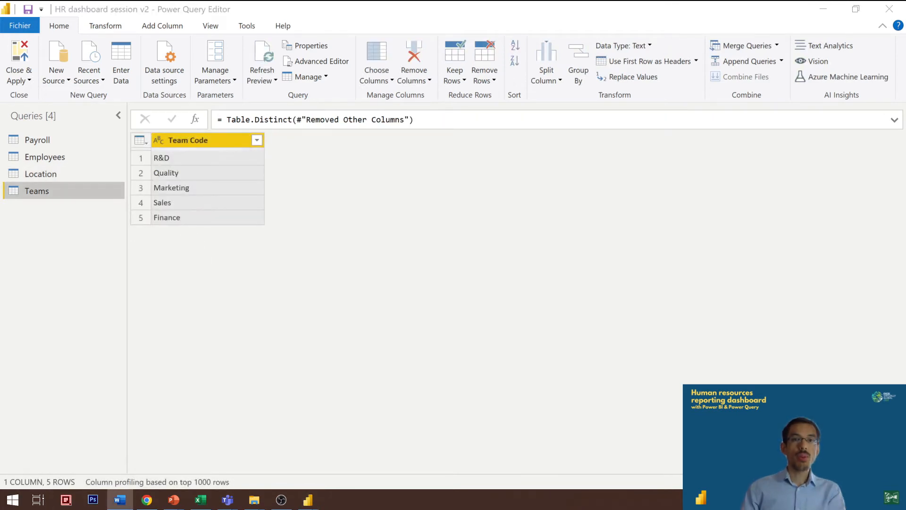
pyautogui.click(69, 142)
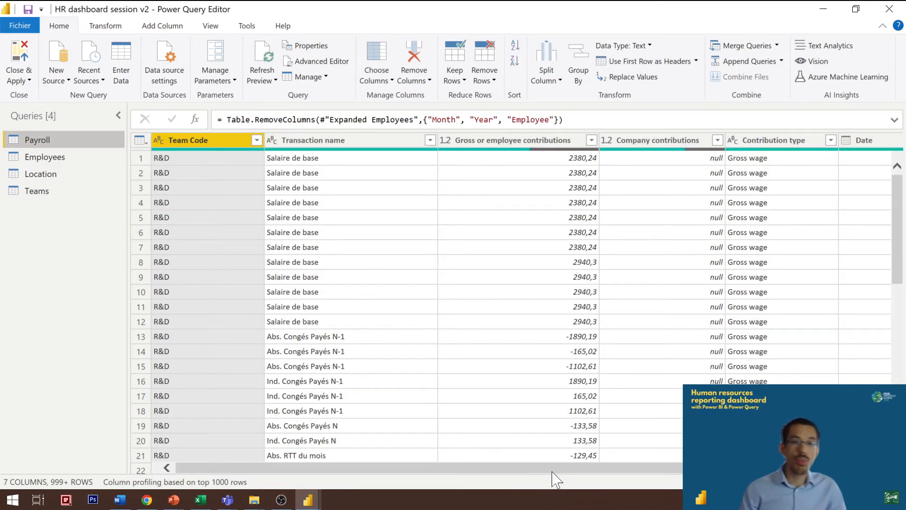
pyautogui.click(514, 491)
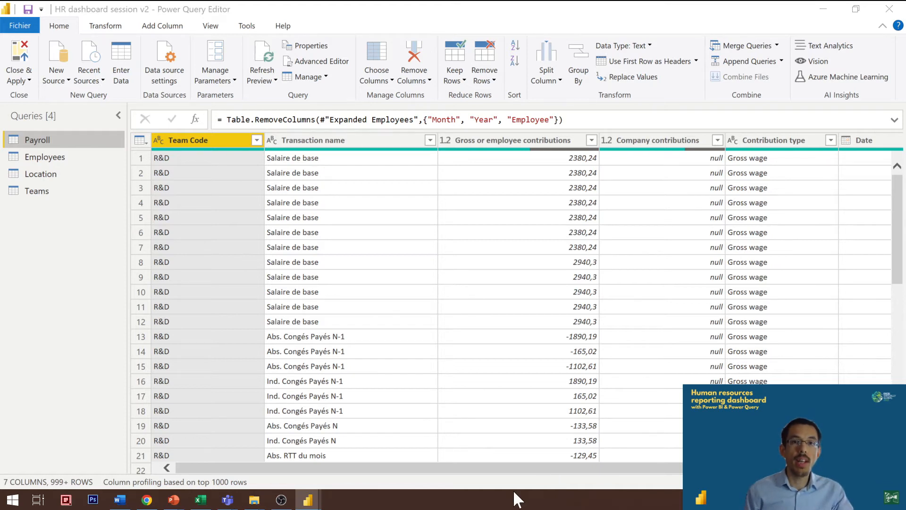
pyautogui.click(391, 10)
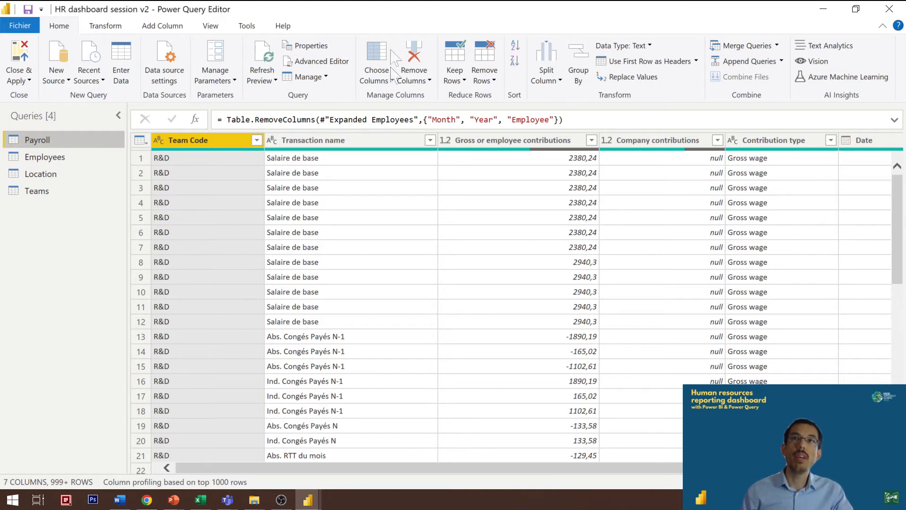
# Step: Compare the Payroll rows' Transaction name entries with their Contribution type, from Gross wage down to the first Contributions row
pyautogui.click(307, 161)
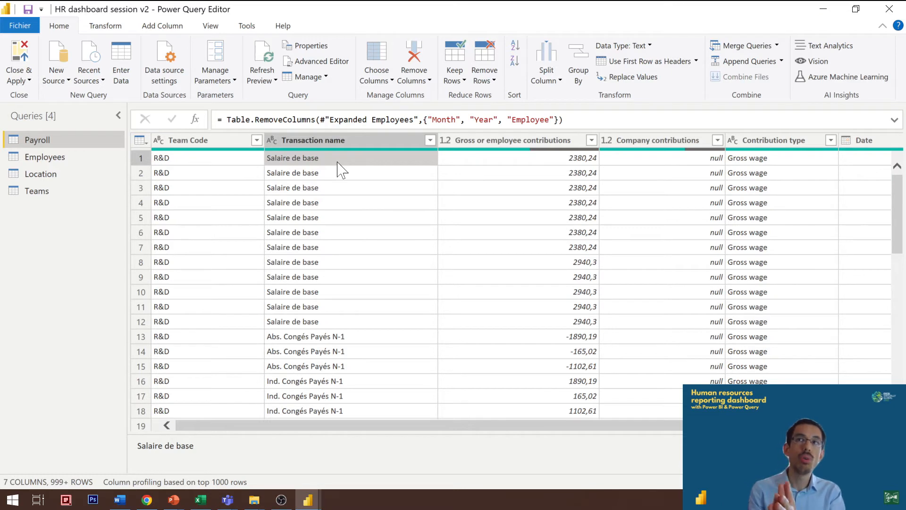
pyautogui.click(774, 140)
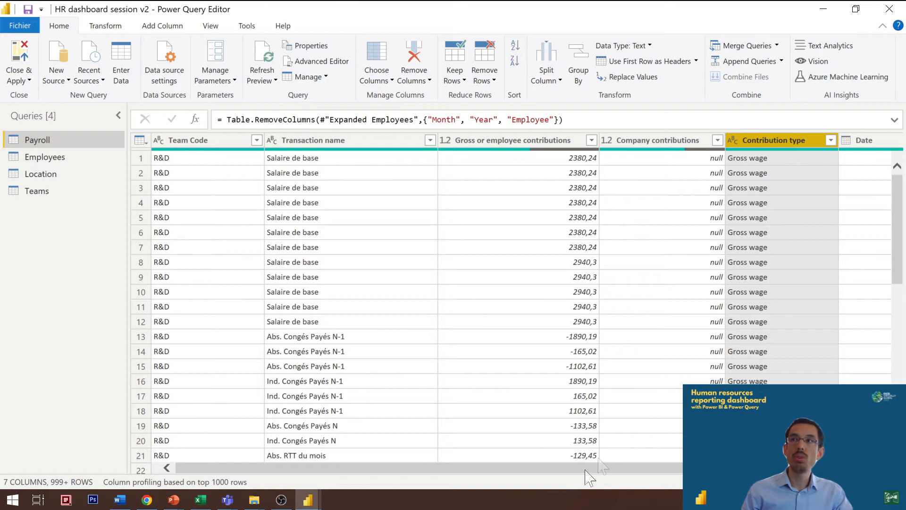
pyautogui.click(805, 157)
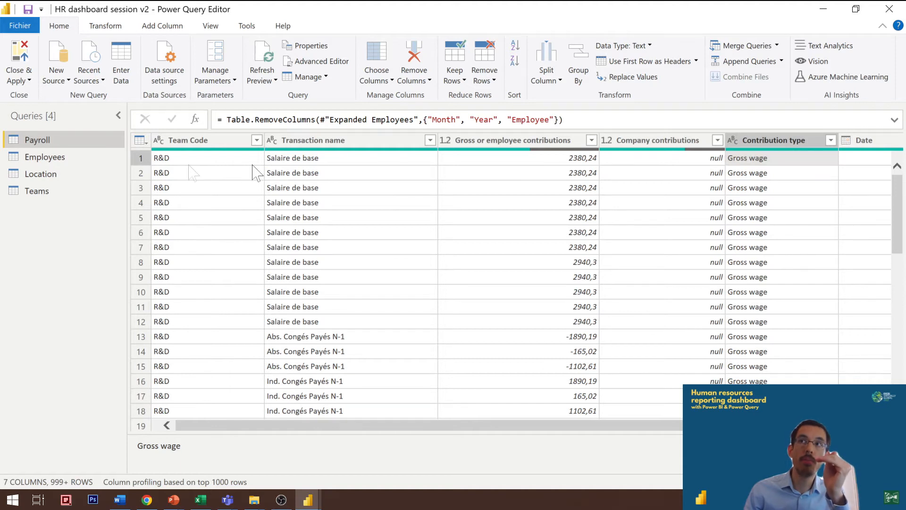
pyautogui.click(318, 173)
pyautogui.click(301, 158)
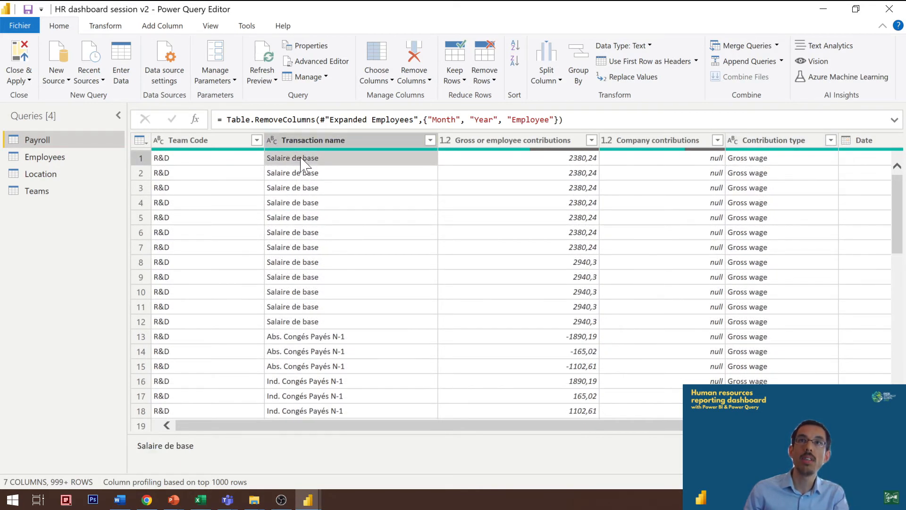
pyautogui.click(319, 339)
pyautogui.scroll(-3, 328, 397)
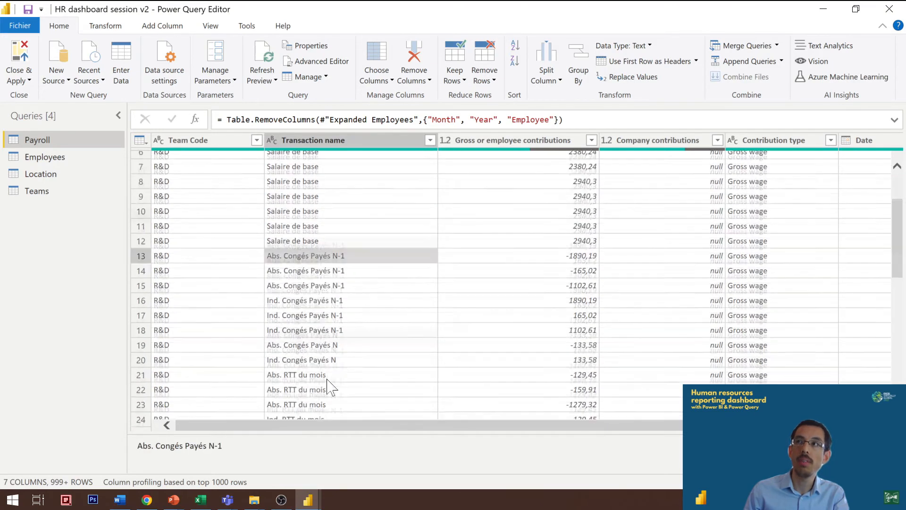
pyautogui.scroll(3, 328, 384)
pyautogui.scroll(-10, 658, 259)
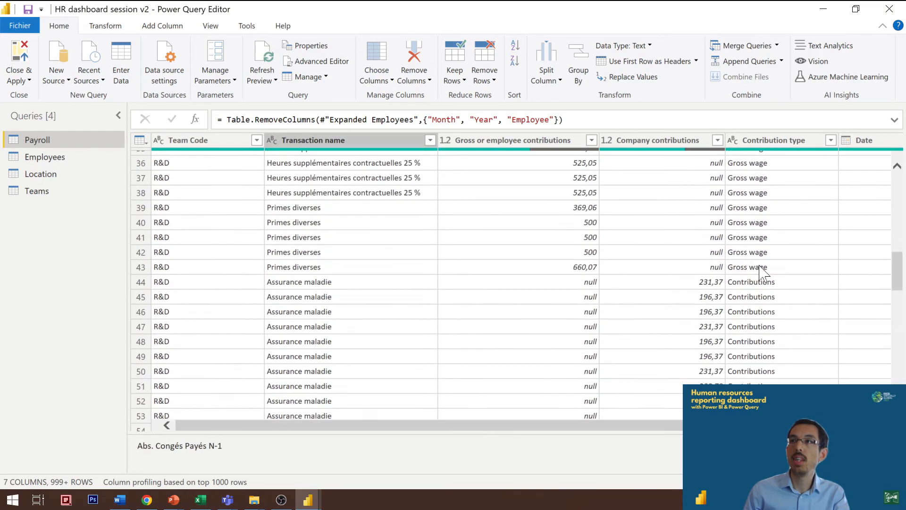
pyautogui.click(763, 282)
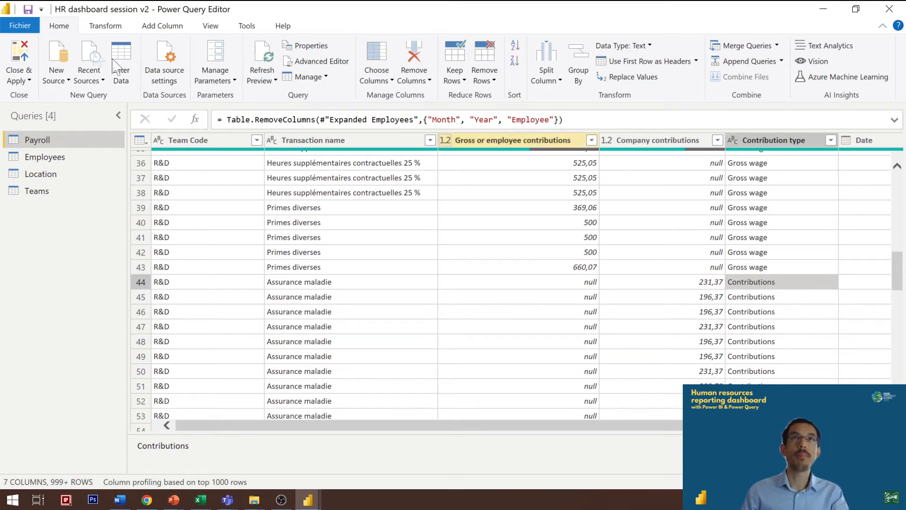
# Step: Start an advanced Group By on the Payroll query with Team Code and Contribution type as grouping columns
pyautogui.click(106, 27)
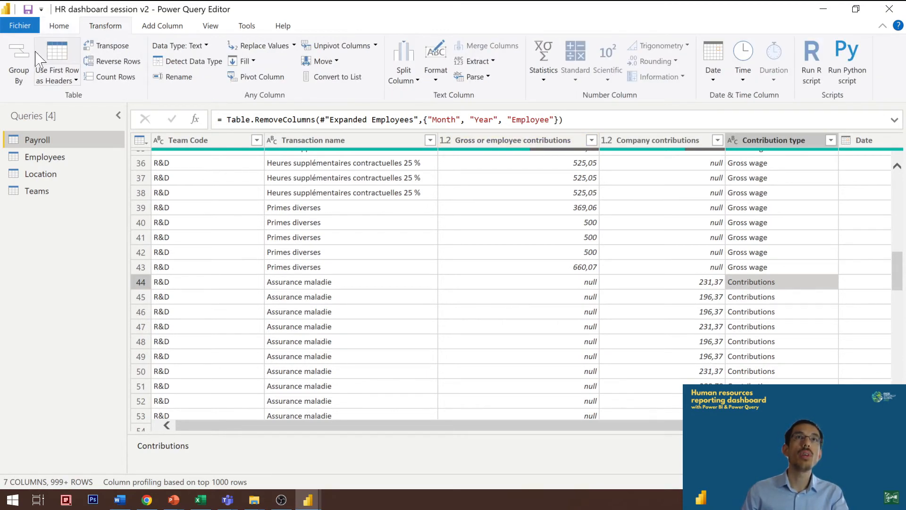
pyautogui.click(18, 64)
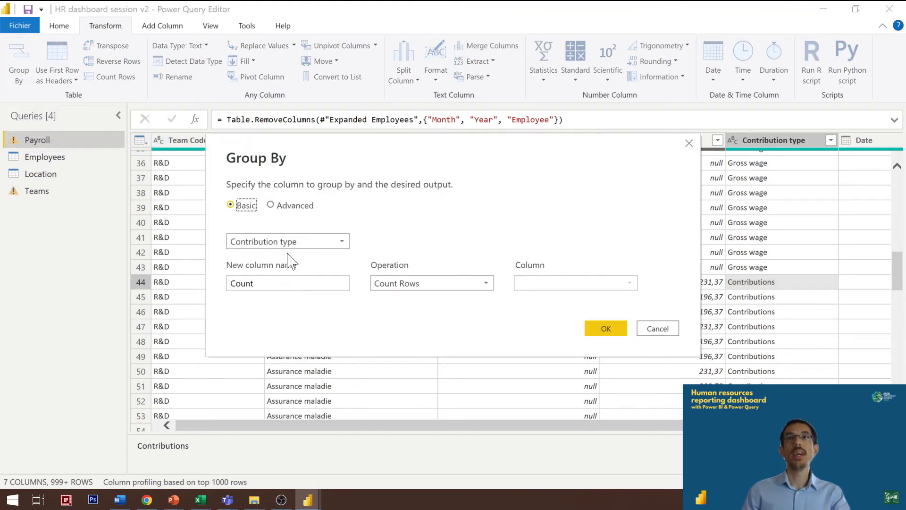
pyautogui.click(271, 204)
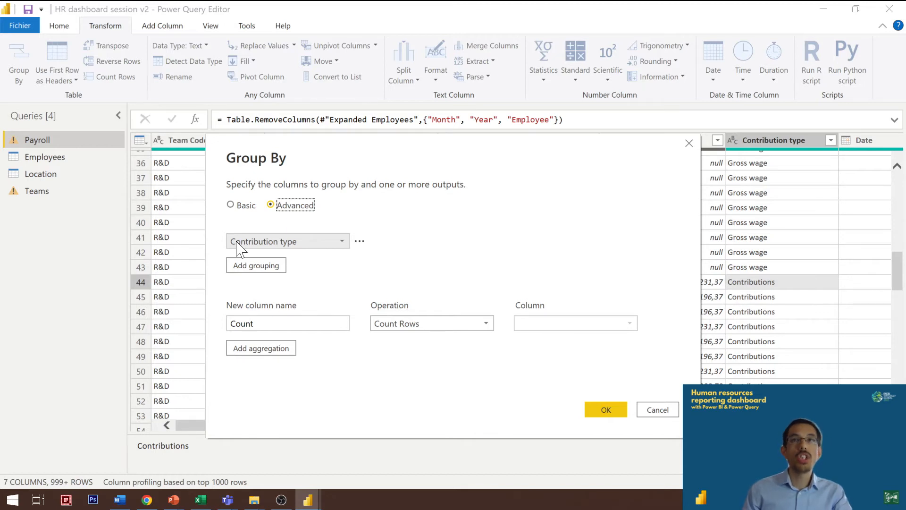
pyautogui.click(254, 244)
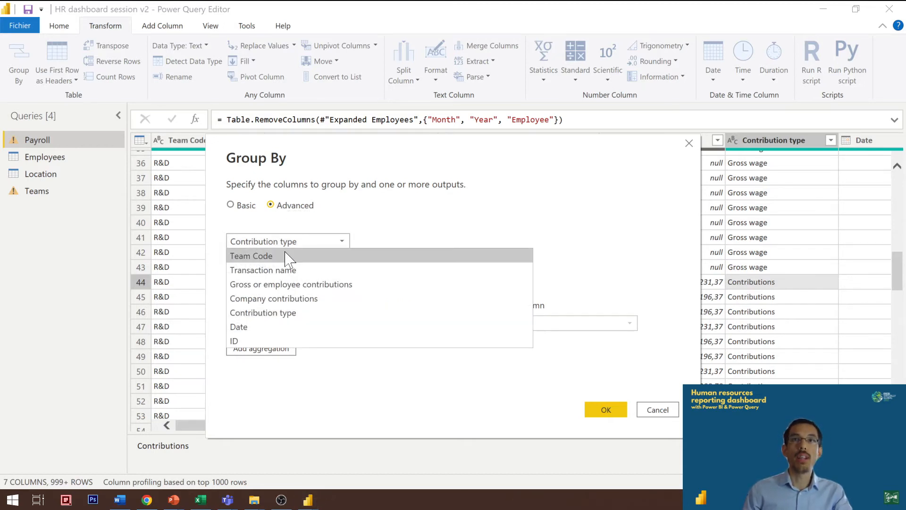
pyautogui.click(285, 257)
pyautogui.click(257, 265)
pyautogui.click(276, 264)
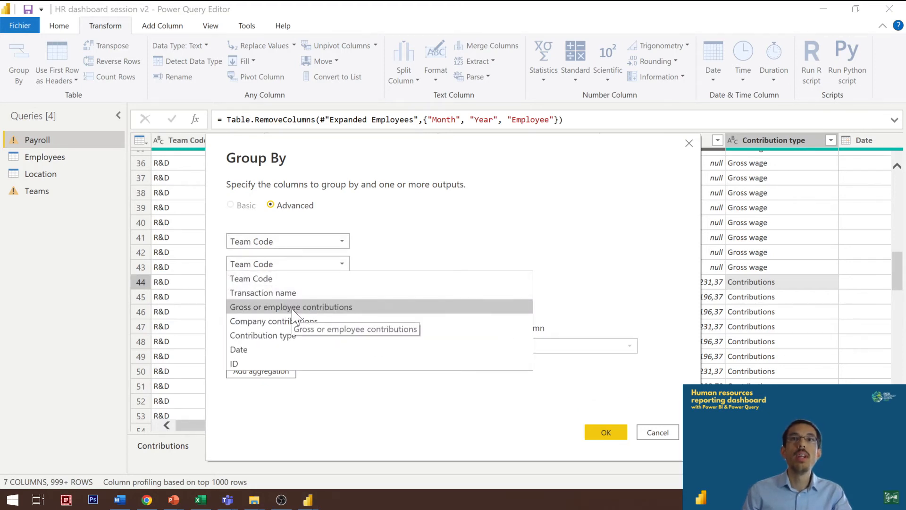
pyautogui.click(306, 336)
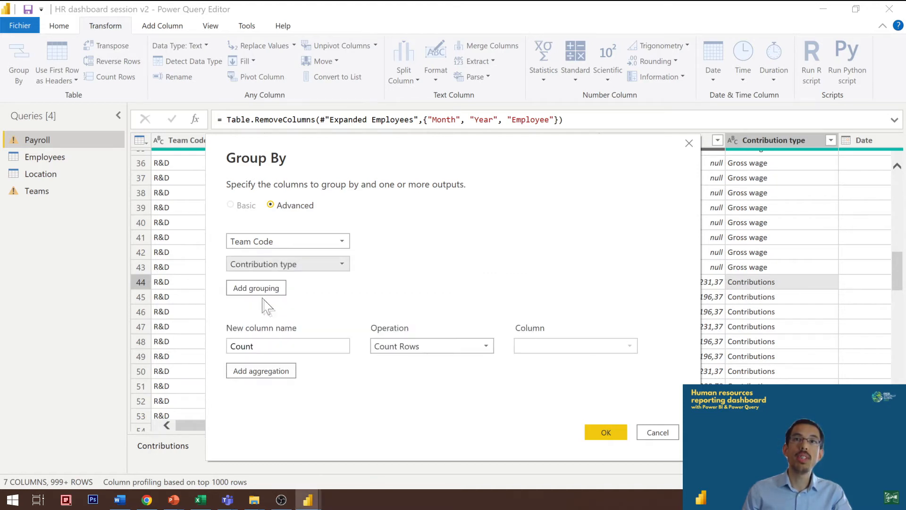
# Step: Add Date and ID as the third and fourth grouping columns
pyautogui.click(263, 289)
pyautogui.click(281, 372)
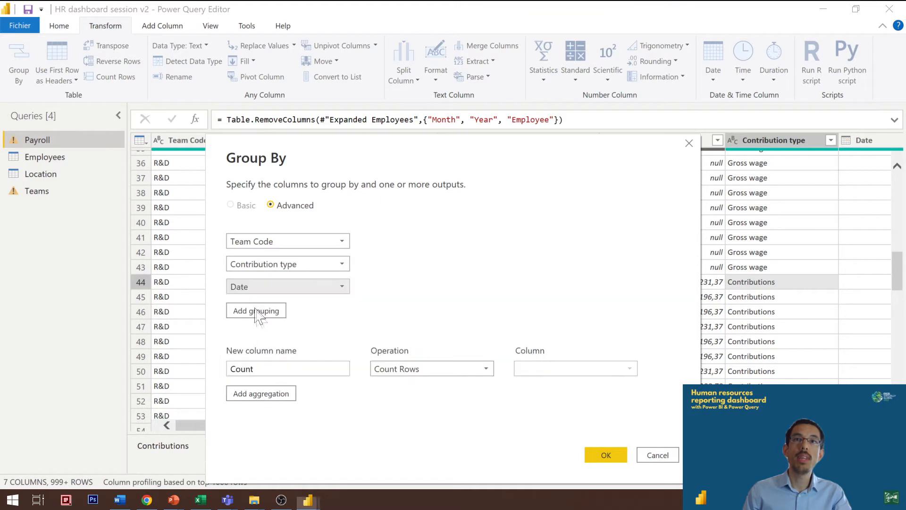
pyautogui.click(263, 313)
pyautogui.click(262, 330)
pyautogui.click(263, 311)
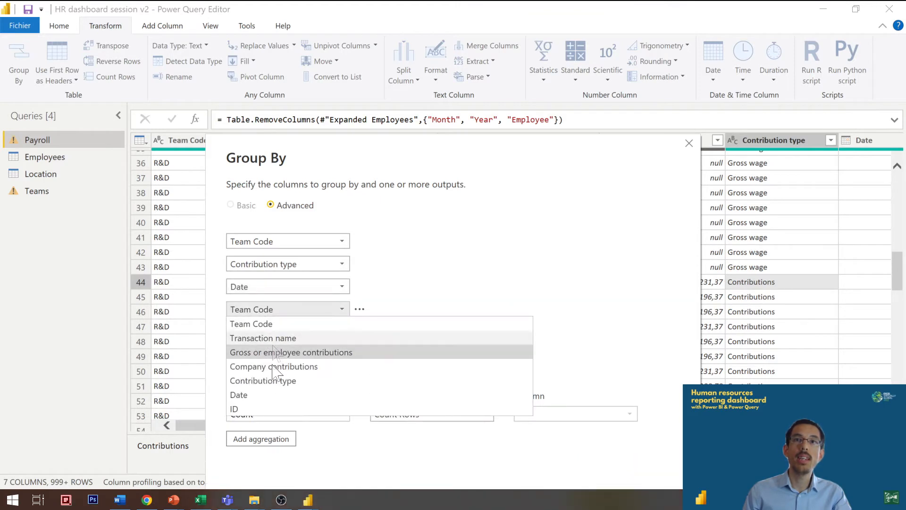
pyautogui.click(265, 414)
pyautogui.click(376, 332)
pyautogui.click(394, 346)
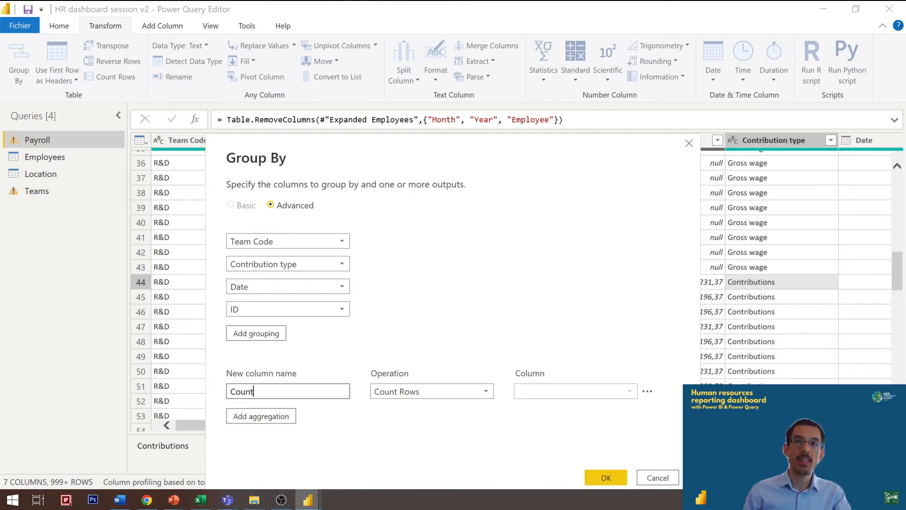
# Step: Define the first aggregation as a column named Gross wage that sums Gross or employee contributions
pyautogui.doubleClick(250, 391)
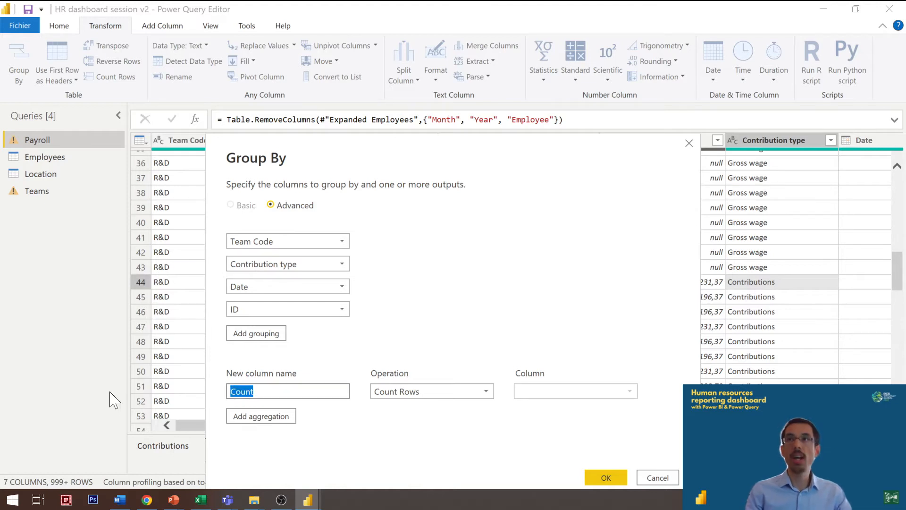
pyautogui.write('Gross wage')
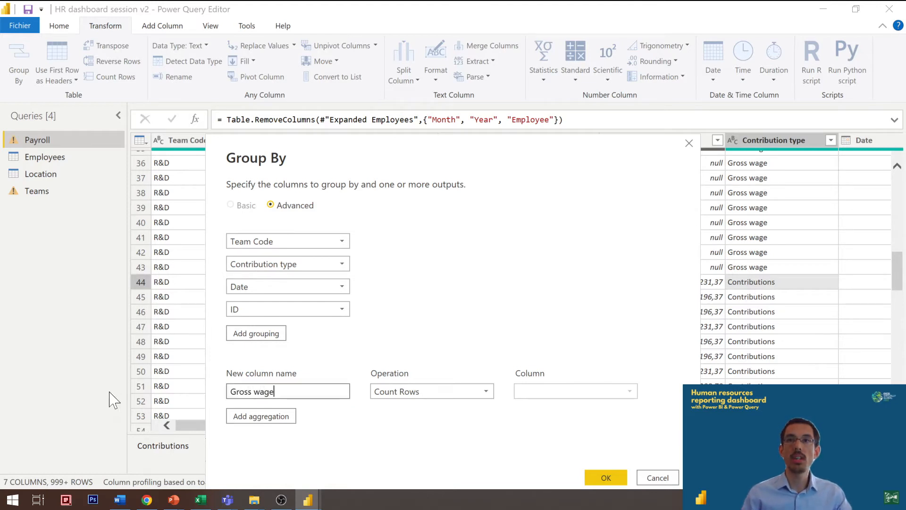
pyautogui.press('Tab')
pyautogui.click(459, 394)
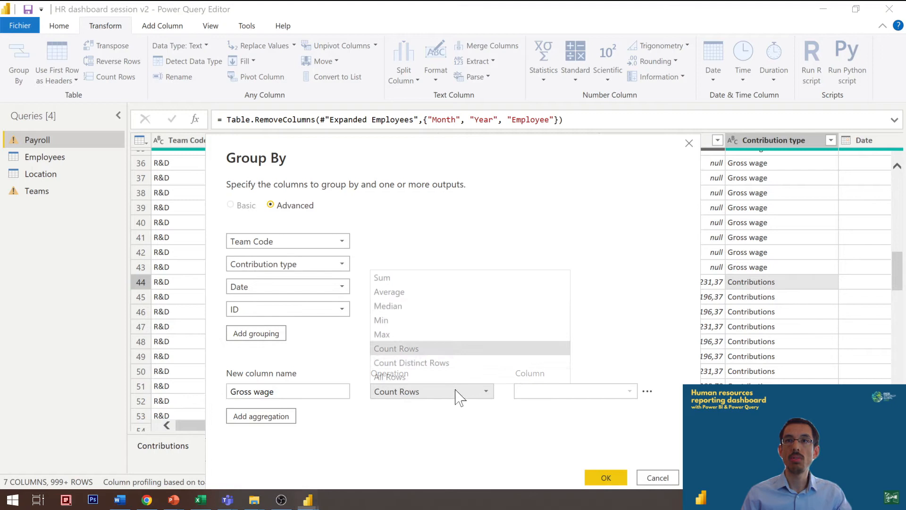
pyautogui.click(409, 283)
pyautogui.click(571, 392)
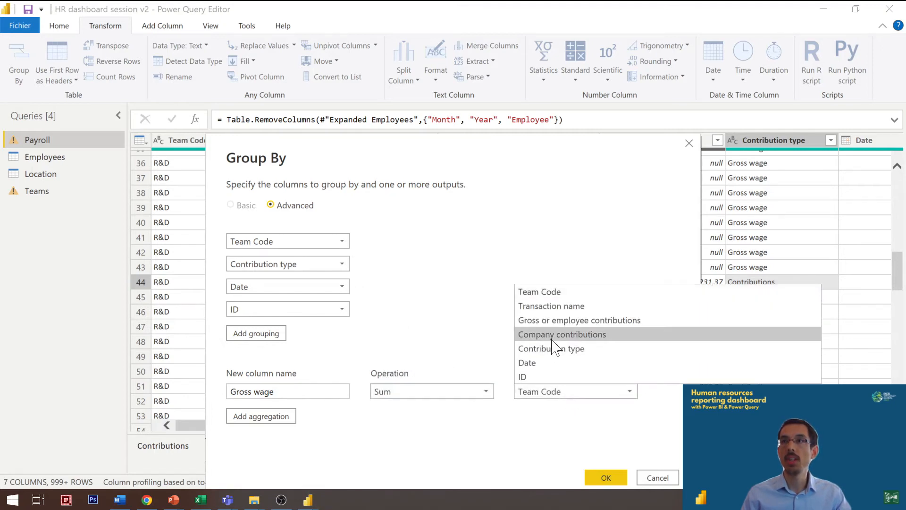
pyautogui.click(565, 321)
# Step: Add a second aggregation named Company contributions that sums the Company contributions column, and bring the dialog's confirmation controls into view
pyautogui.click(274, 417)
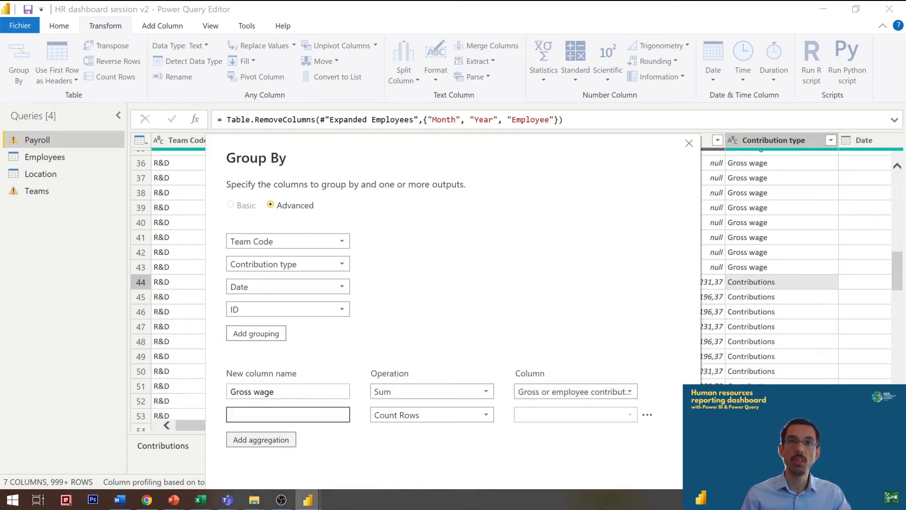
pyautogui.write('Company contributions')
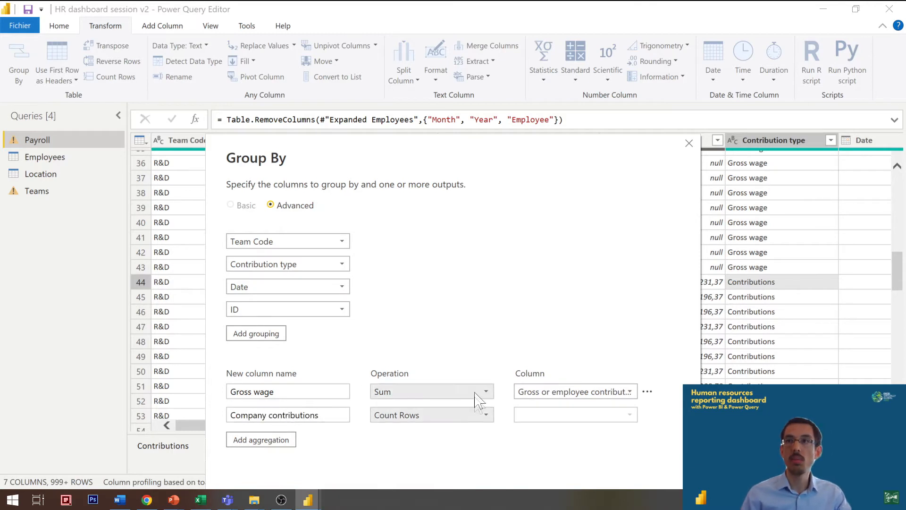
pyautogui.click(468, 418)
pyautogui.click(380, 301)
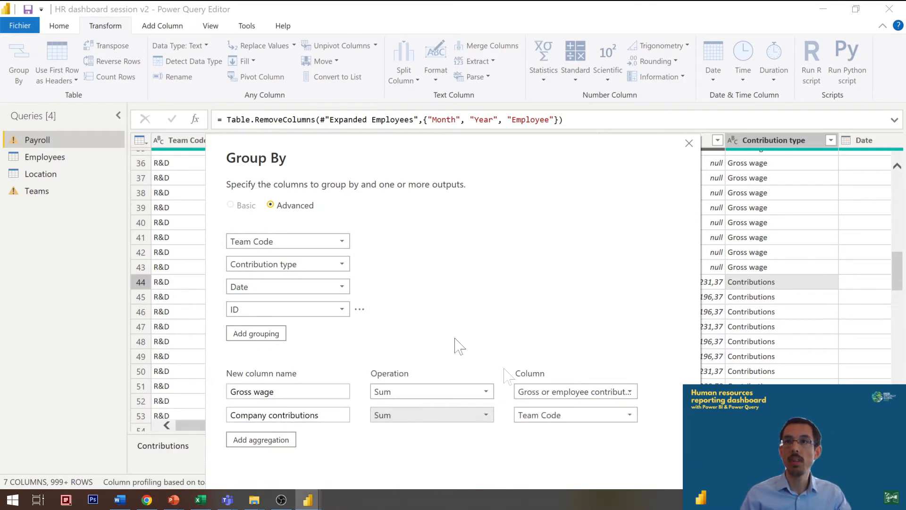
pyautogui.click(575, 419)
pyautogui.click(576, 357)
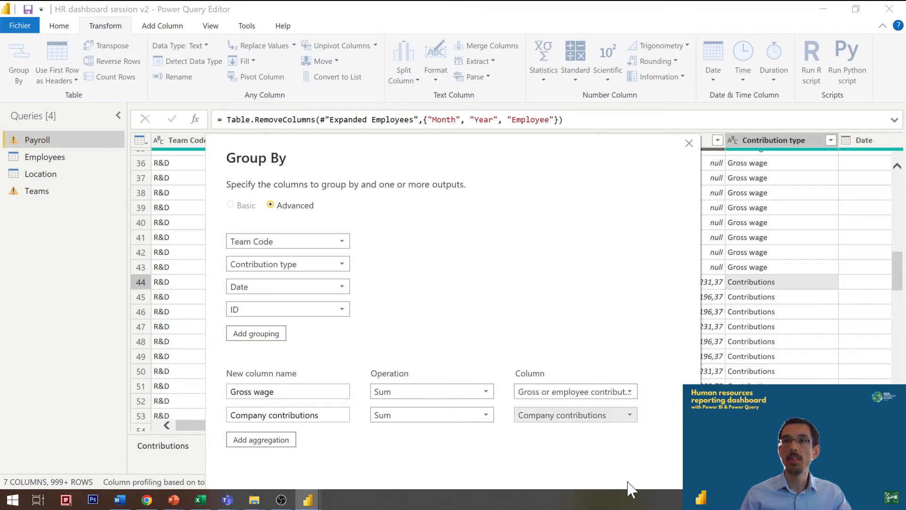
pyautogui.moveTo(415, 147); pyautogui.dragTo(380, 26)
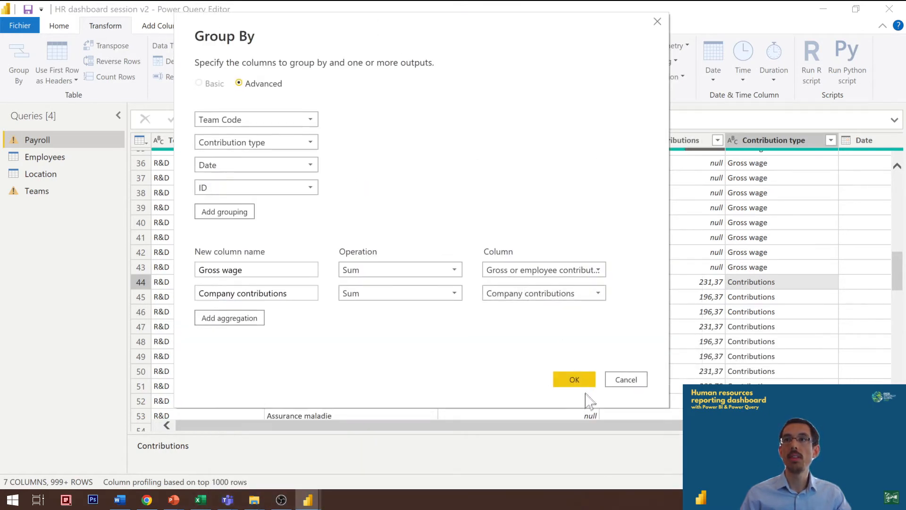
# Step: Apply the Group By settings to the Payroll query and review the grouped rows
pyautogui.click(577, 380)
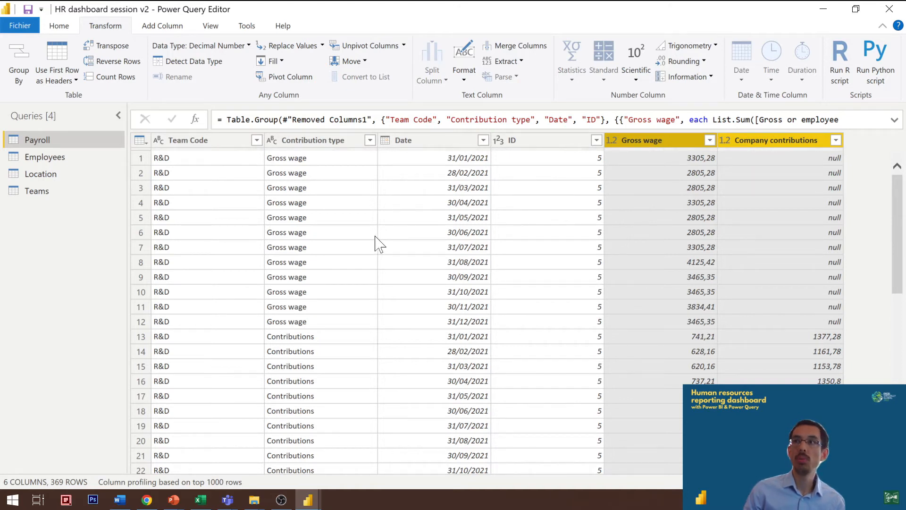
pyautogui.scroll(-8, 385, 236)
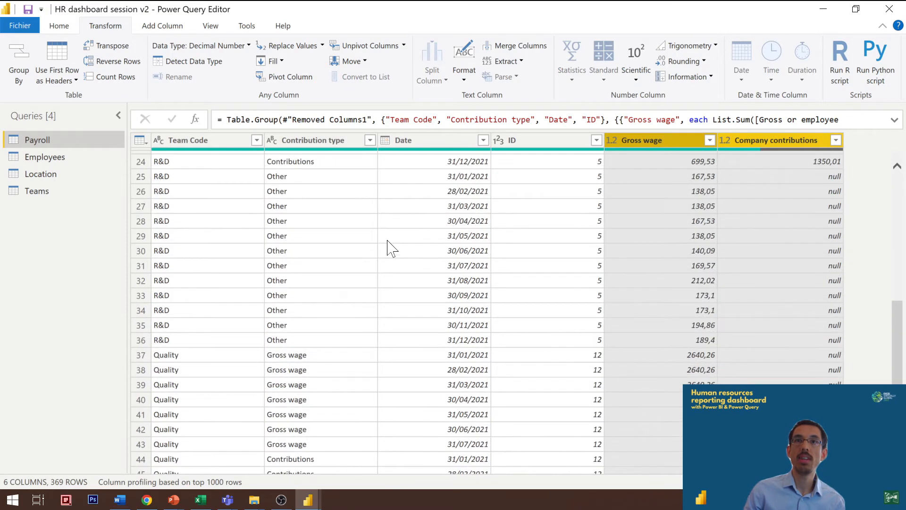
pyautogui.scroll(8, 387, 249)
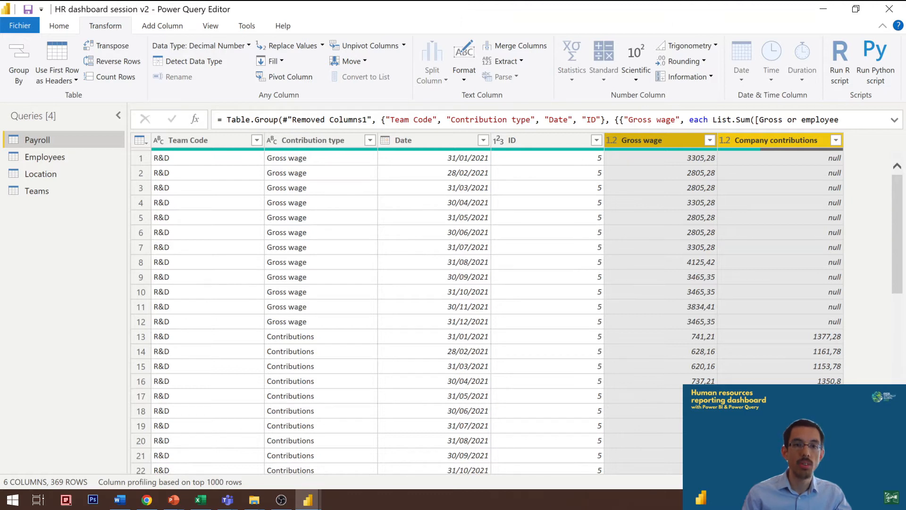
# Step: Add a new query for the date table and review the Date table's columns
pyautogui.rightClick(55, 222)
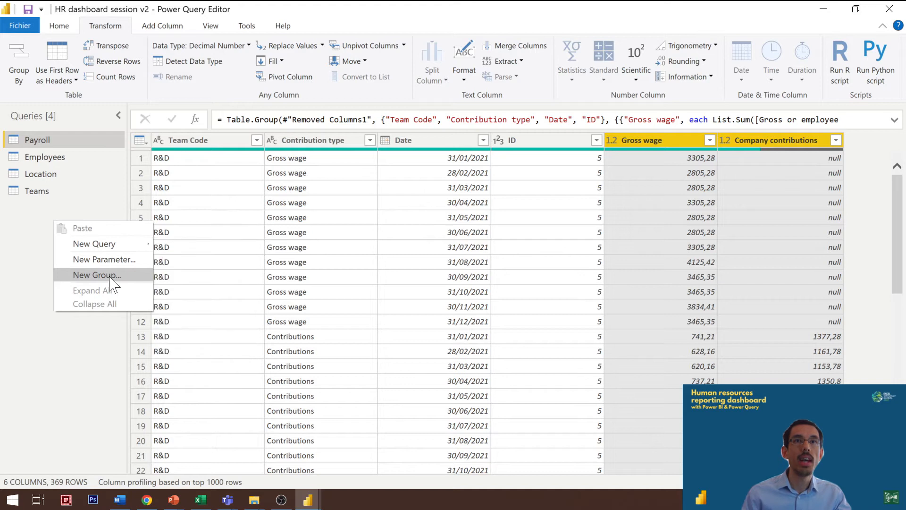
pyautogui.moveTo(114, 243)
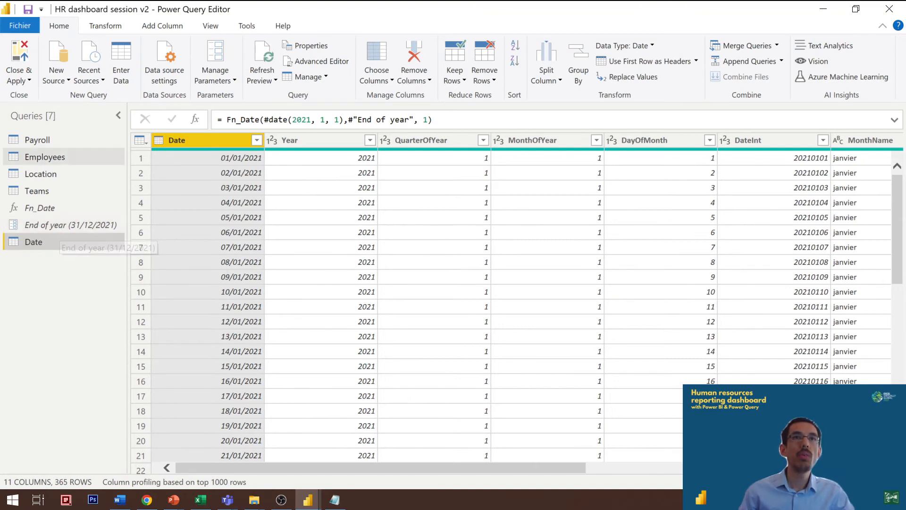
pyautogui.moveTo(362, 469); pyautogui.dragTo(155, 467)
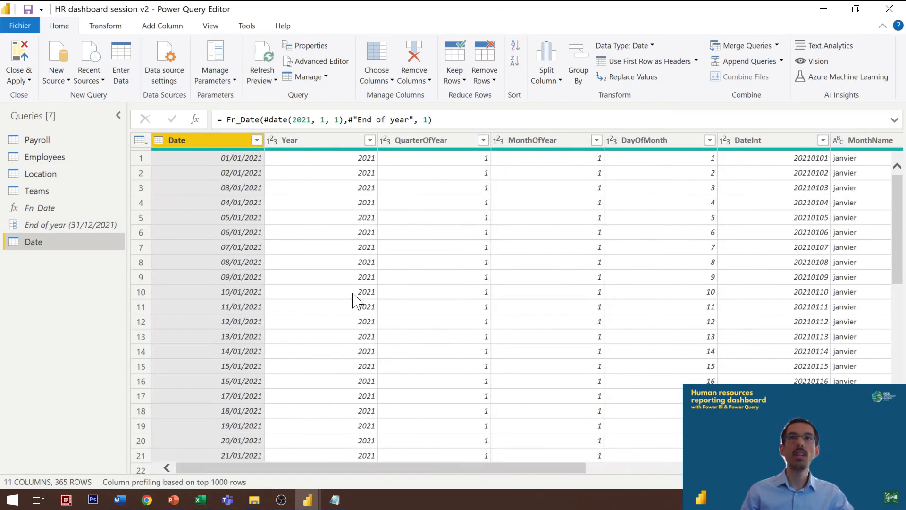
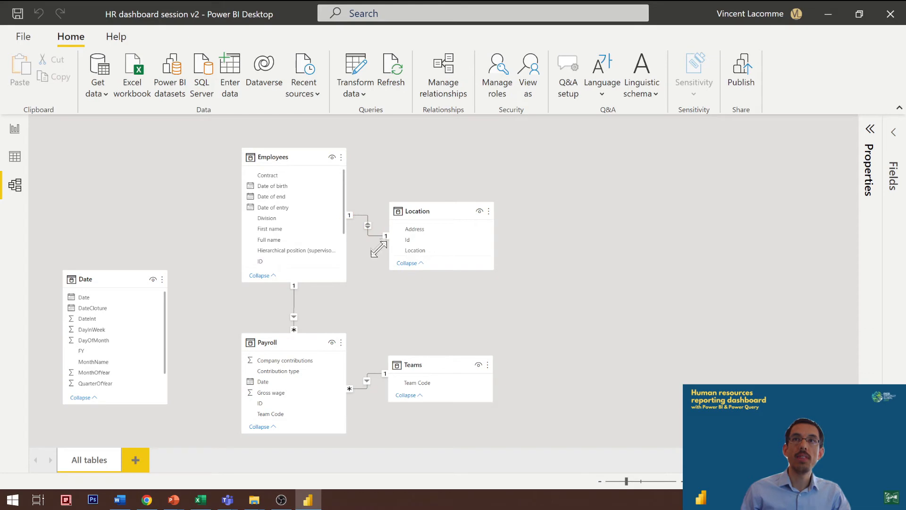
# Step: Replace the relationship between Employees and Location with one linking Location's Id to Location ID in Employees
pyautogui.rightClick(368, 225)
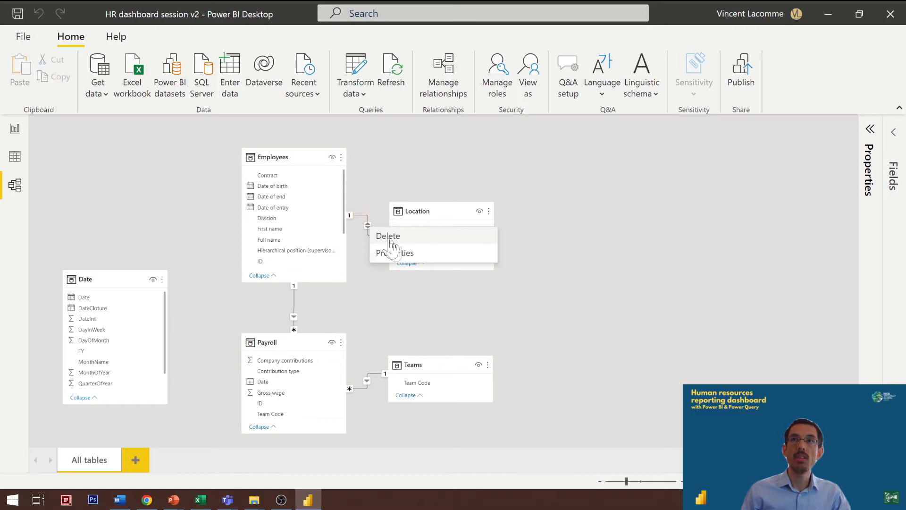
pyautogui.click(393, 240)
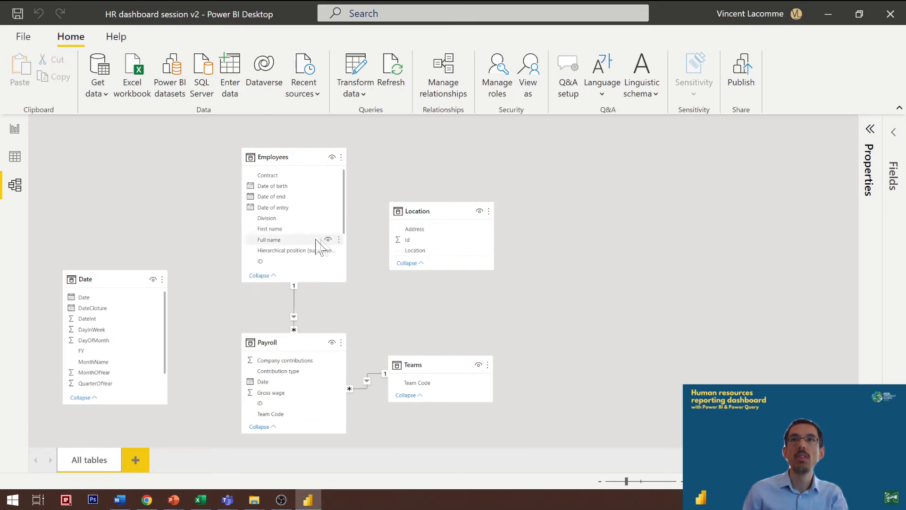
pyautogui.scroll(-3, 279, 222)
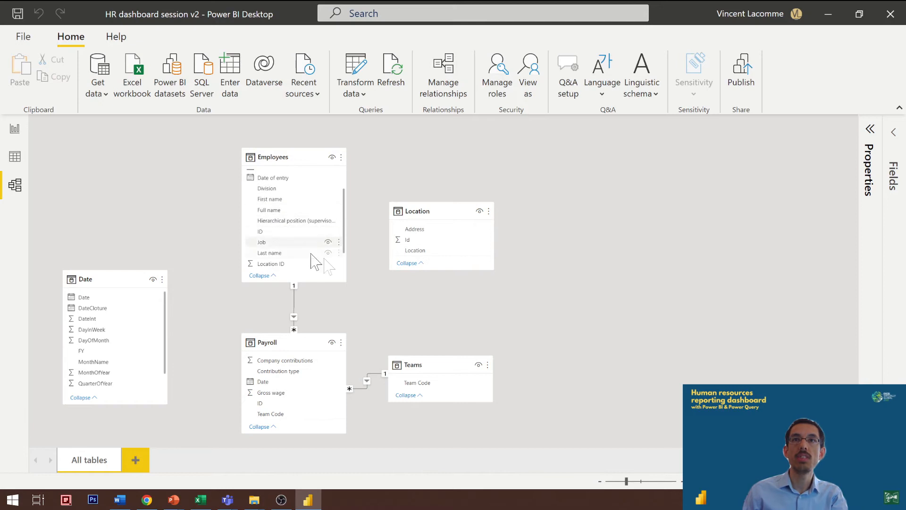
pyautogui.moveTo(401, 240); pyautogui.dragTo(296, 274)
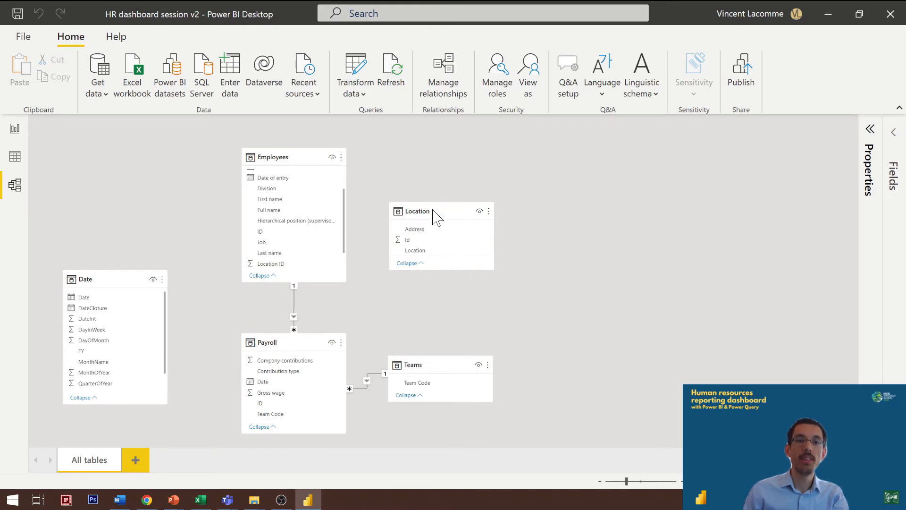
# Step: Move the Location and Payroll tables slightly up in the model diagram and relate Payroll's Date to Date in the Date table
pyautogui.moveTo(431, 209); pyautogui.dragTo(438, 162)
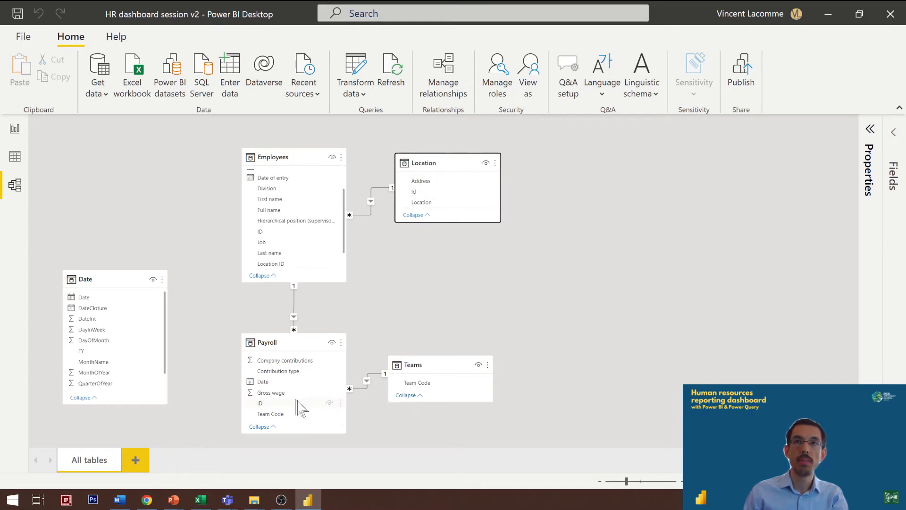
pyautogui.moveTo(305, 342); pyautogui.dragTo(307, 316)
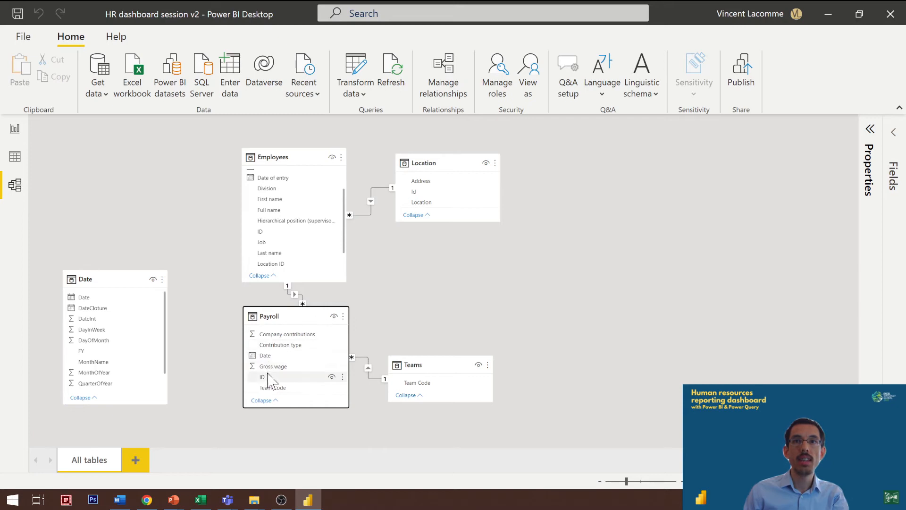
pyautogui.moveTo(266, 357); pyautogui.dragTo(113, 298)
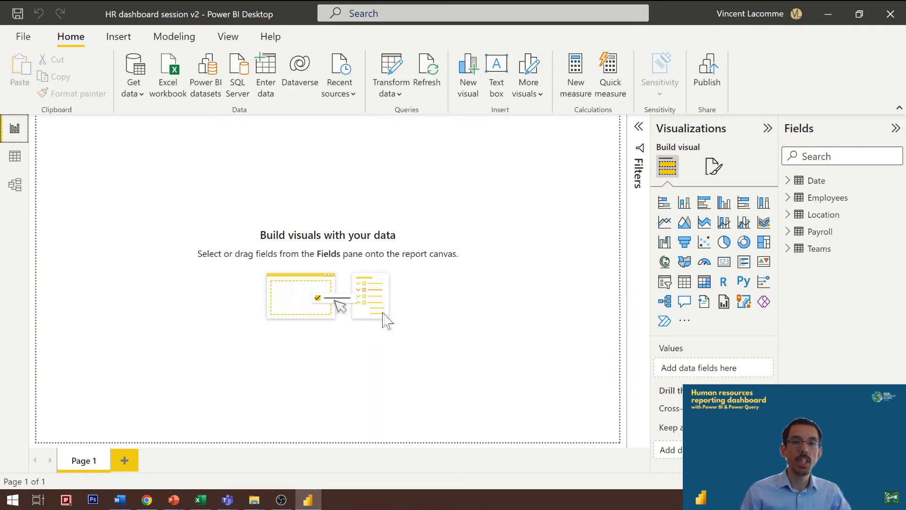
# Step: Create and load an empty manually entered table named A_Measure
pyautogui.click(272, 88)
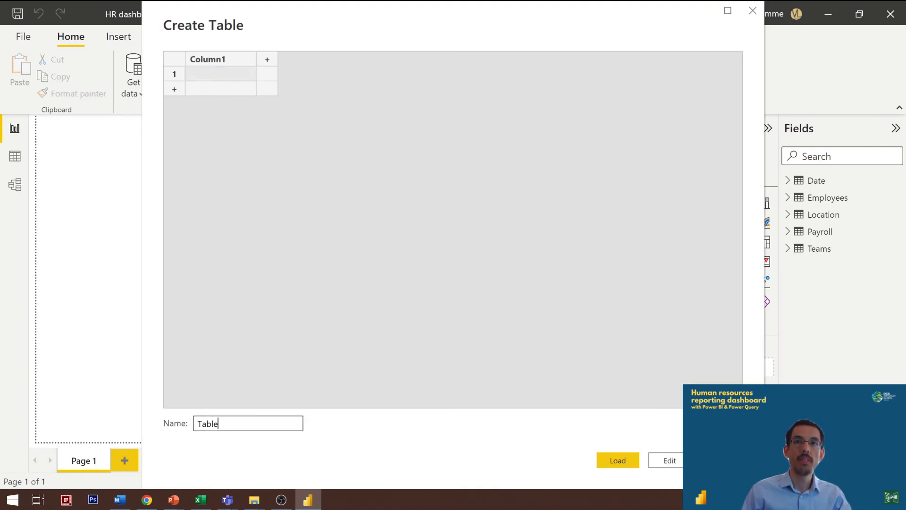
pyautogui.doubleClick(246, 423)
pyautogui.write('4_Measure')
pyautogui.press('Return')
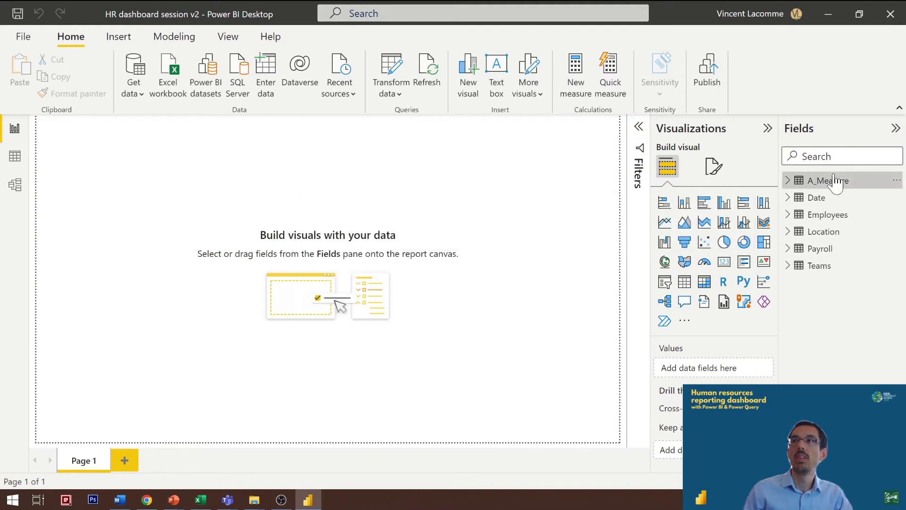
# Step: Add a measure named Gross wage to the A_Measure table and begin its formula with CALCULATE
pyautogui.click(834, 182)
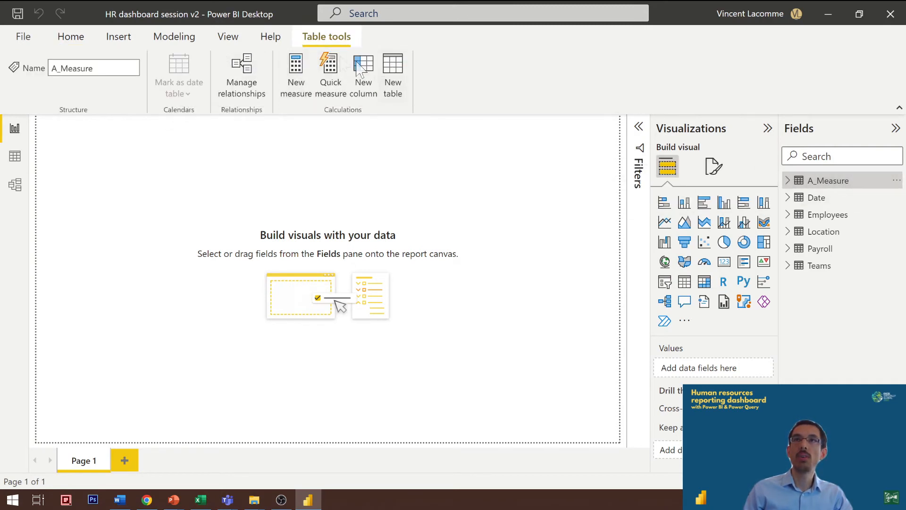
pyautogui.click(311, 80)
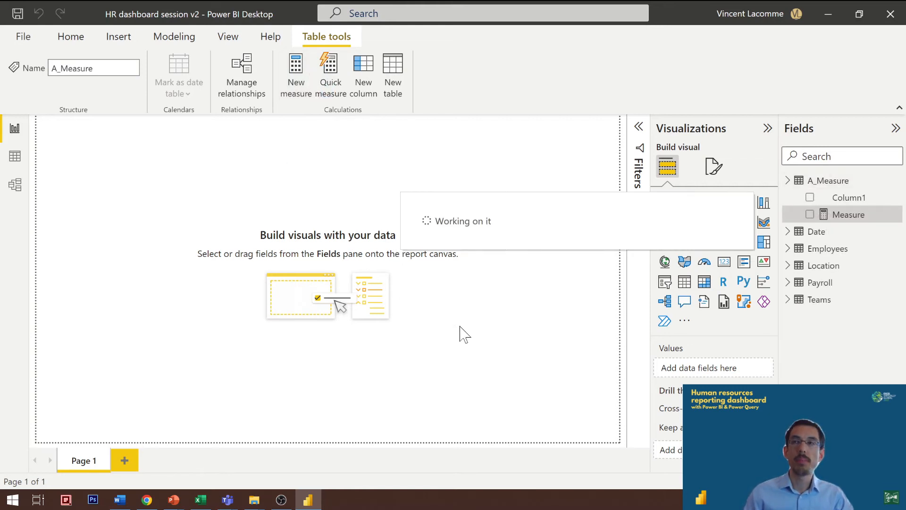
pyautogui.write('Gross ')
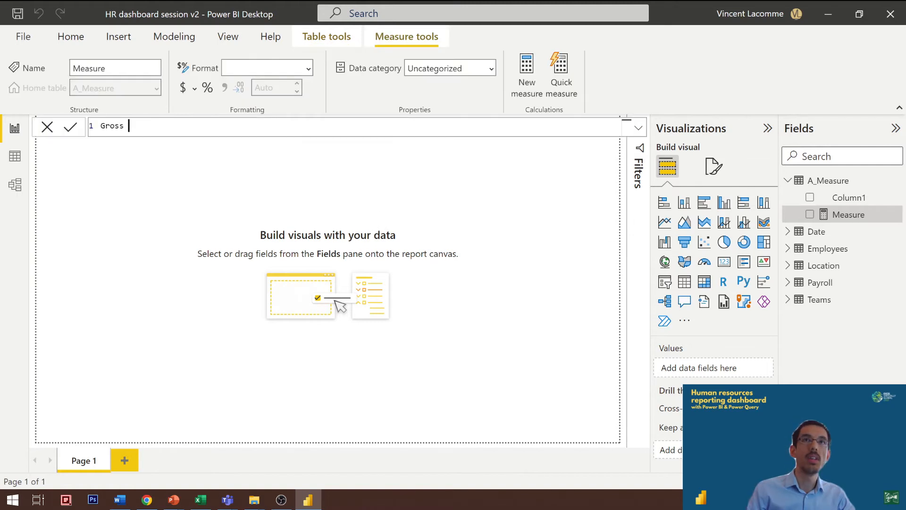
pyautogui.write('wage = CAL')
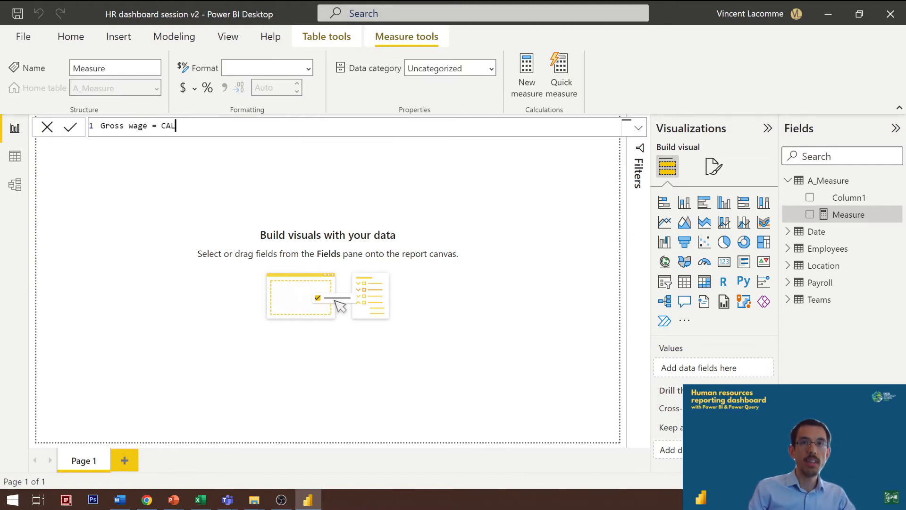
pyautogui.write('CULATE(')
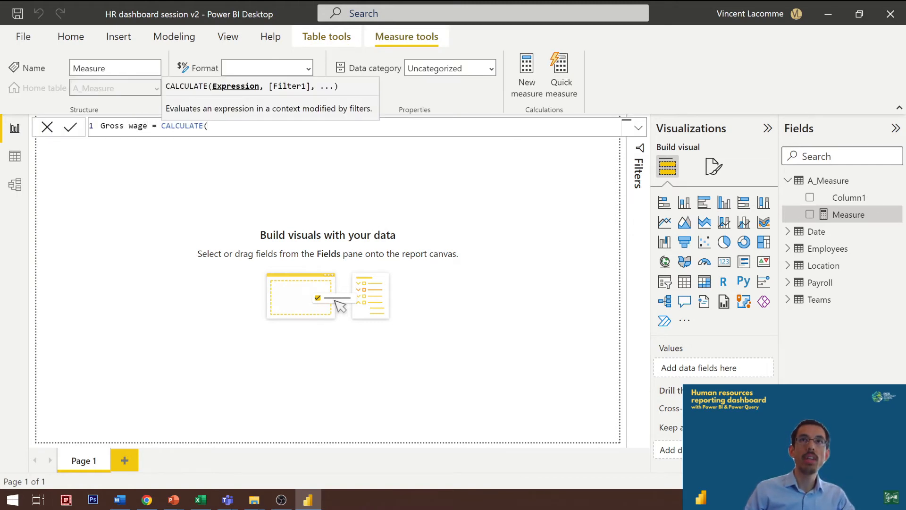
# Step: Enter SUM(Payroll[Gross wage]) as the expression inside CALCULATE
pyautogui.write('SUM(P')
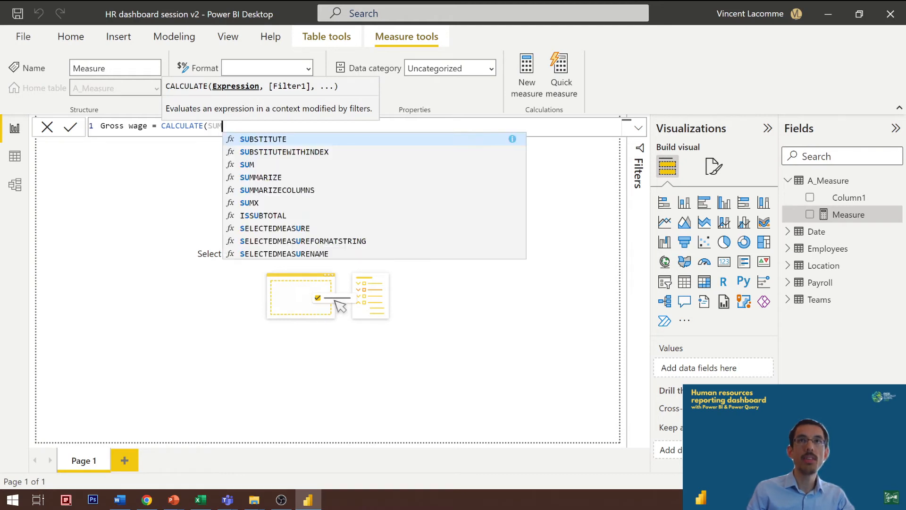
pyautogui.press('Down')
pyautogui.press('Down')
pyautogui.press('Down')
pyautogui.press('Down')
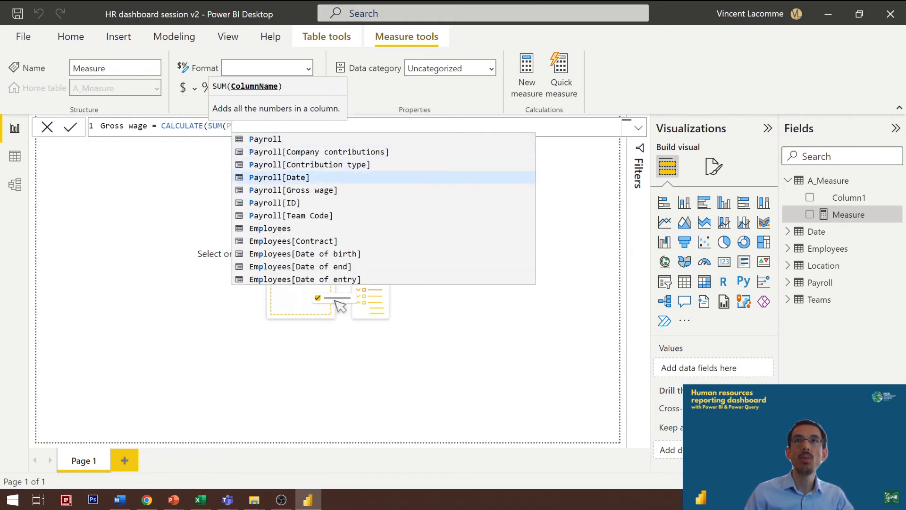
pyautogui.write(')')
pyautogui.press('BackSpace')
pyautogui.press('Tab')
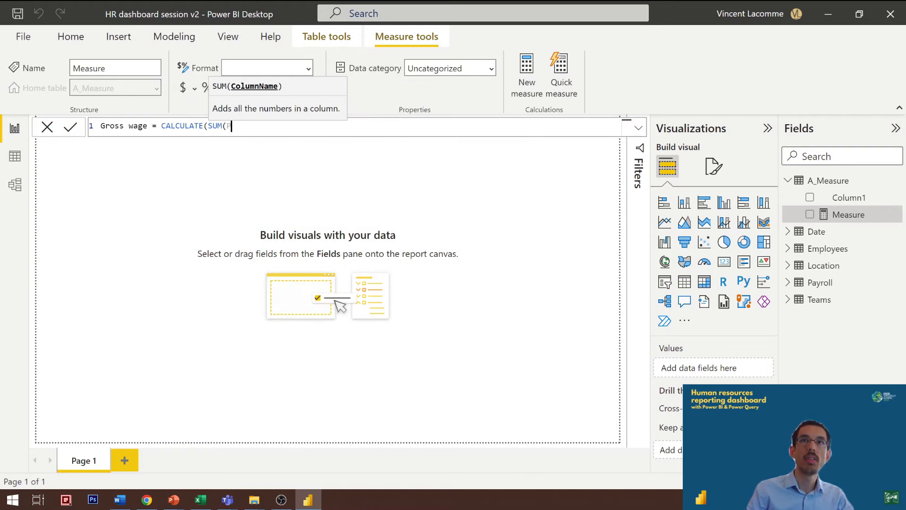
pyautogui.write('Pay')
pyautogui.press('Down')
pyautogui.press('Down')
pyautogui.press('Down')
pyautogui.press('Down')
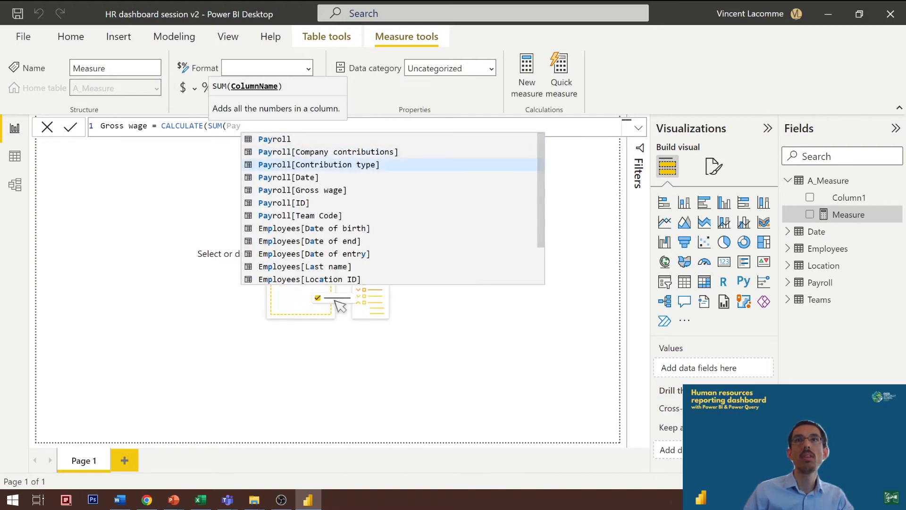
pyautogui.press('Tab')
pyautogui.write(')')
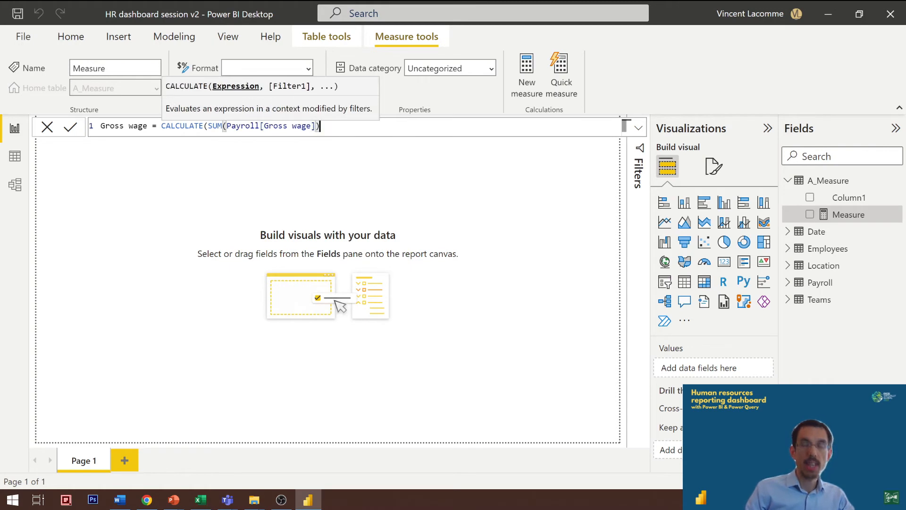
# Step: Add the filter Payroll[Contribution type]="Gross wage" on a new line of the measure formula
pyautogui.write(',')
pyautogui.hotkey('shift', 'Return')
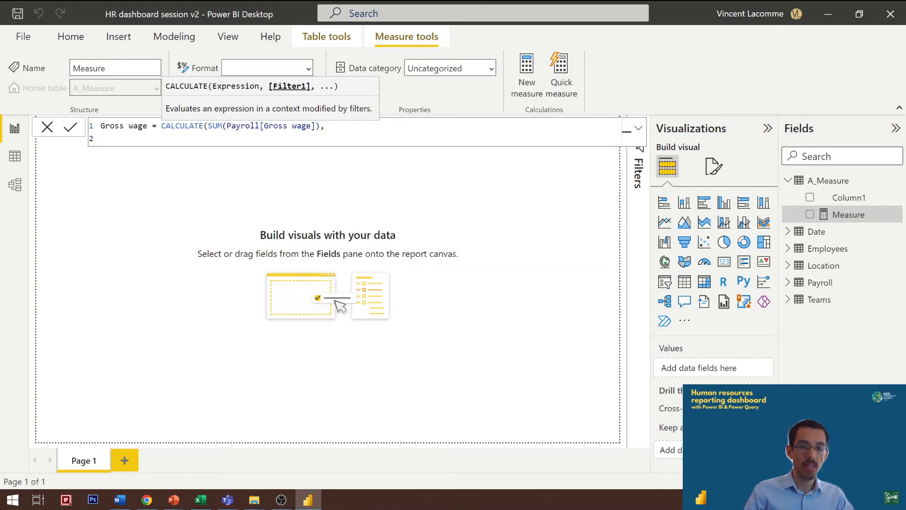
pyautogui.write('Payroll')
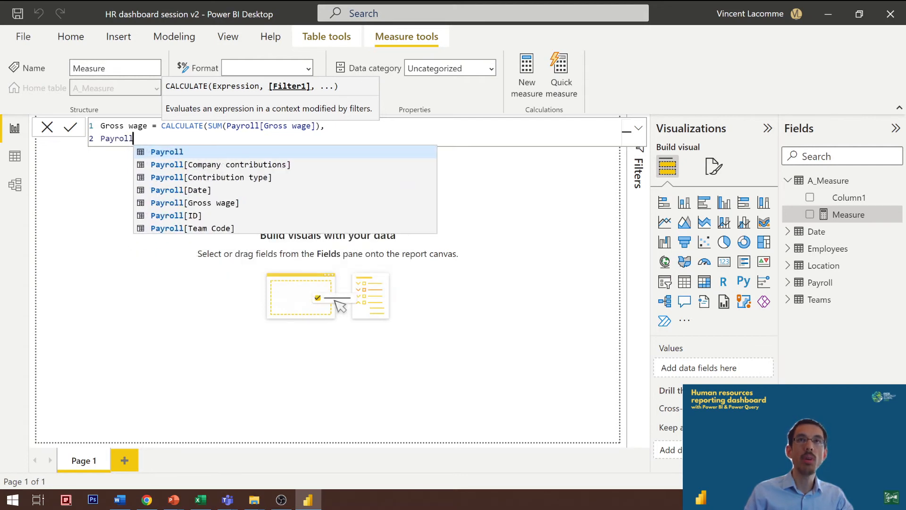
pyautogui.press('Down')
pyautogui.press('Down')
pyautogui.press('Tab')
pyautogui.write('="Gross wage"')
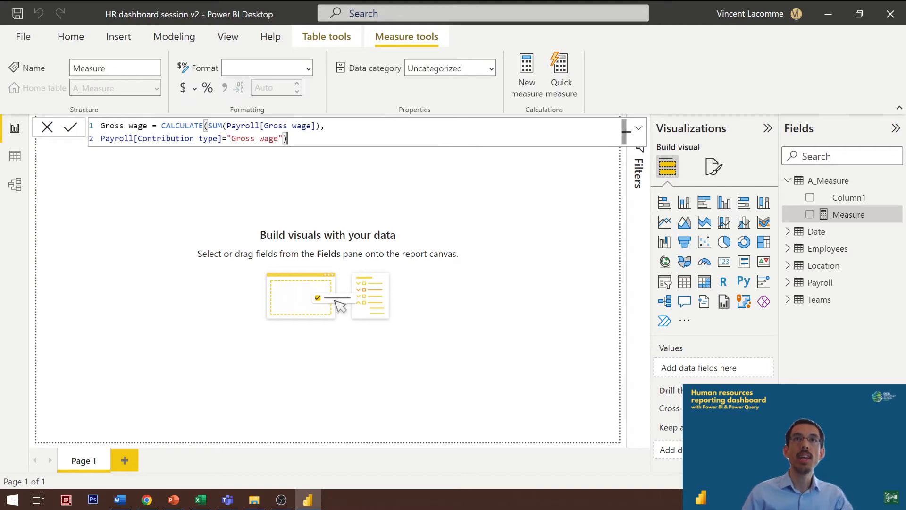
# Step: Close the formula with a parenthesis on its own line, indent the filter line, and commit the Gross wage measure
pyautogui.hotkey('shift', 'Return')
pyautogui.write(')')
pyautogui.press('Tab')
pyautogui.press('Up')
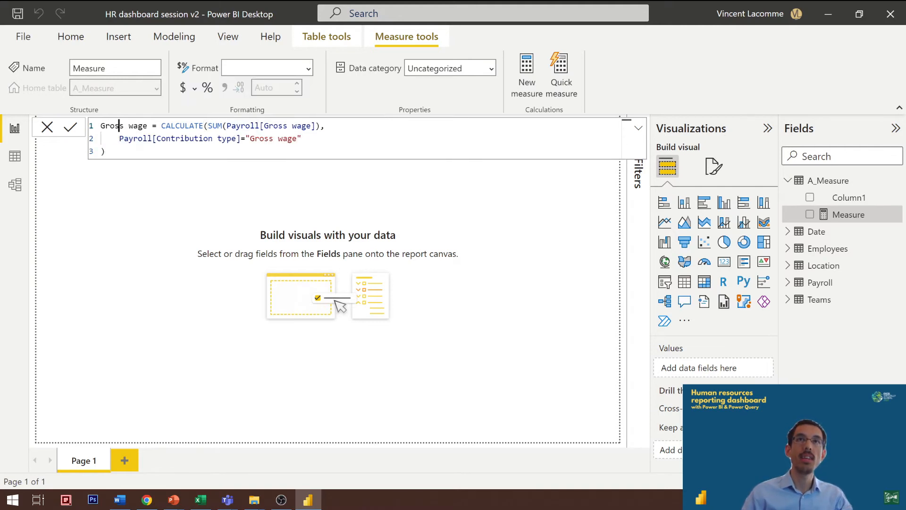
pyautogui.press('Right')
pyautogui.press('Right')
pyautogui.press('Right')
pyautogui.press('Right')
pyautogui.press('Right')
pyautogui.press('Left')
pyautogui.press('Left')
pyautogui.press('Left')
pyautogui.press('Left')
pyautogui.press('Return')
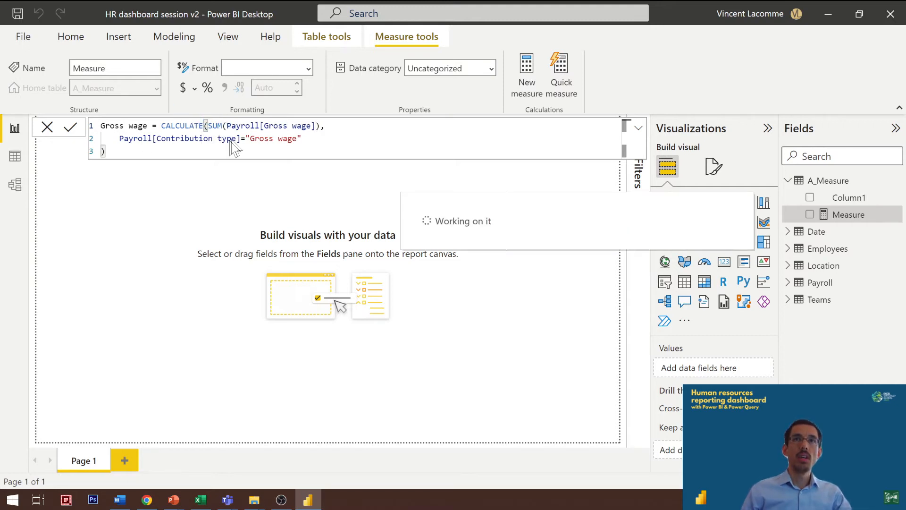
# Step: Put the SUM expression of the Gross wage measure on its own indented line below CALCULATE
pyautogui.click(208, 126)
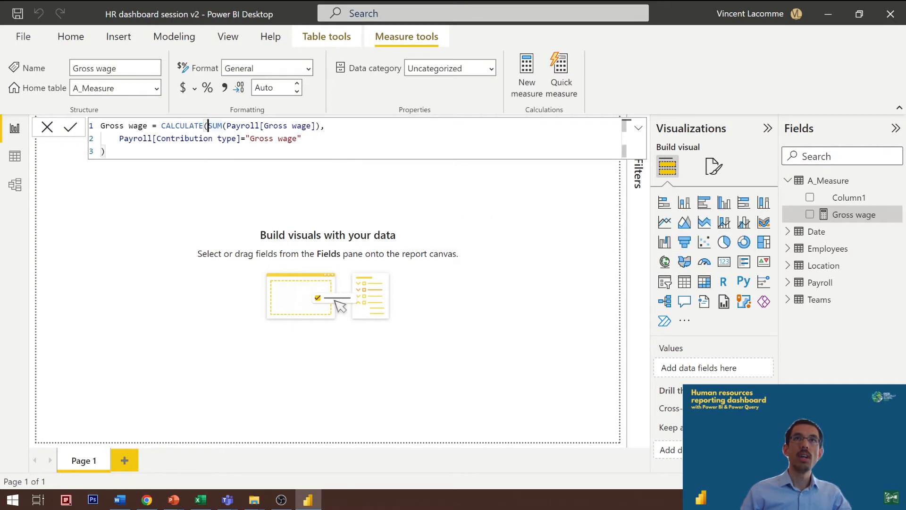
pyautogui.hotkey('shift', 'Return')
pyautogui.press('Tab')
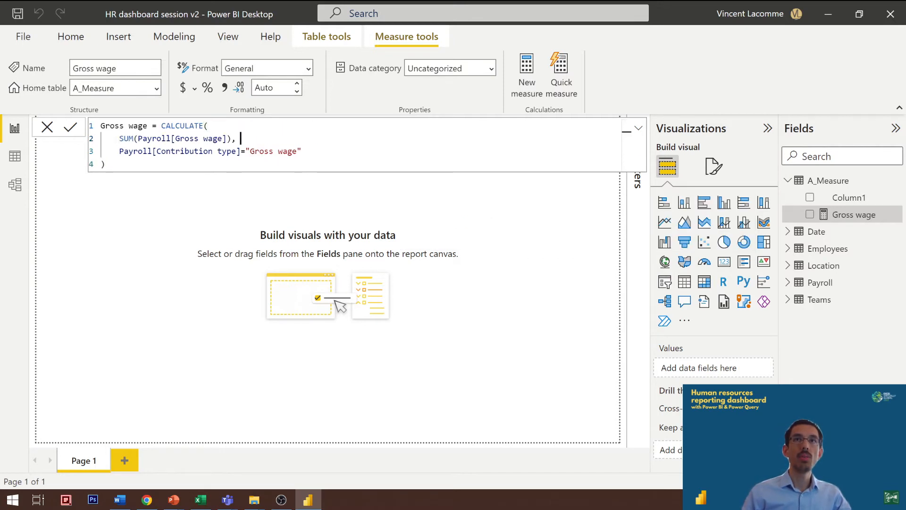
# Step: Copy the entire Gross wage formula and paste it into a new measure in A_Measure
pyautogui.click(208, 125)
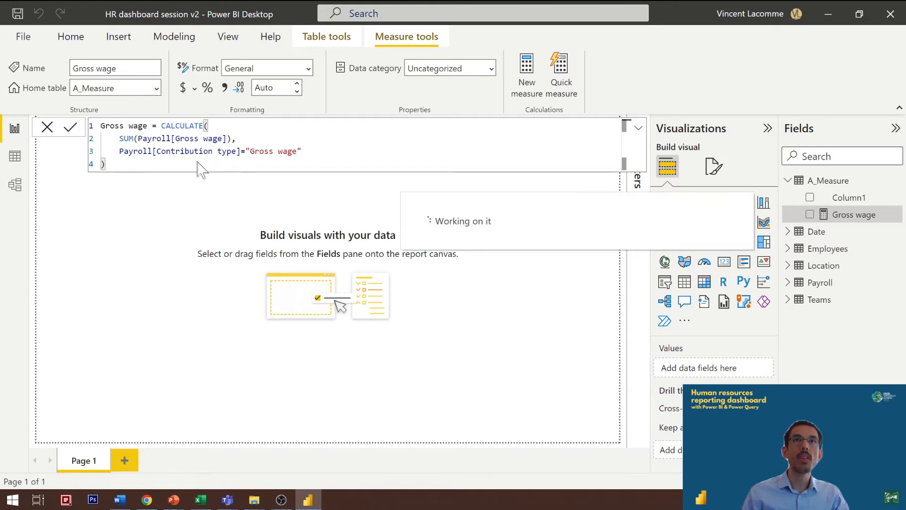
pyautogui.hotkey('ctrl', 'a')
pyautogui.hotkey('ctrl', 'c')
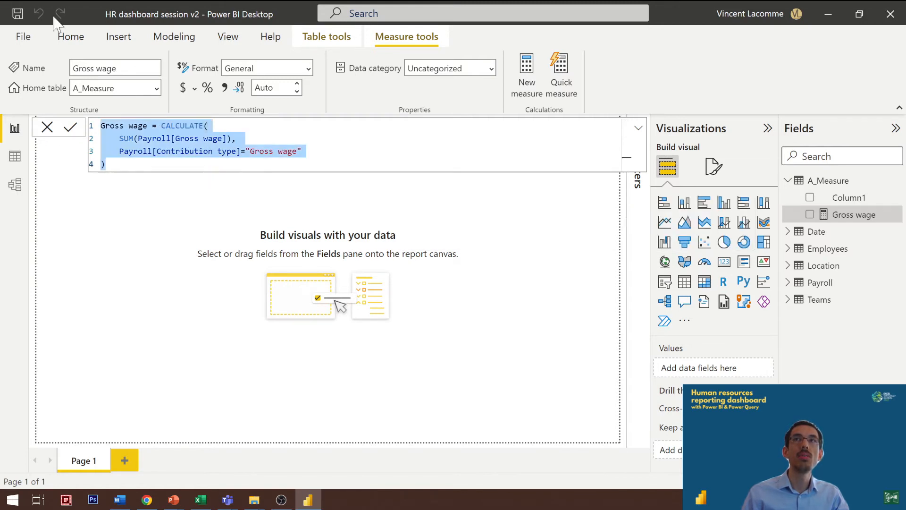
pyautogui.click(532, 87)
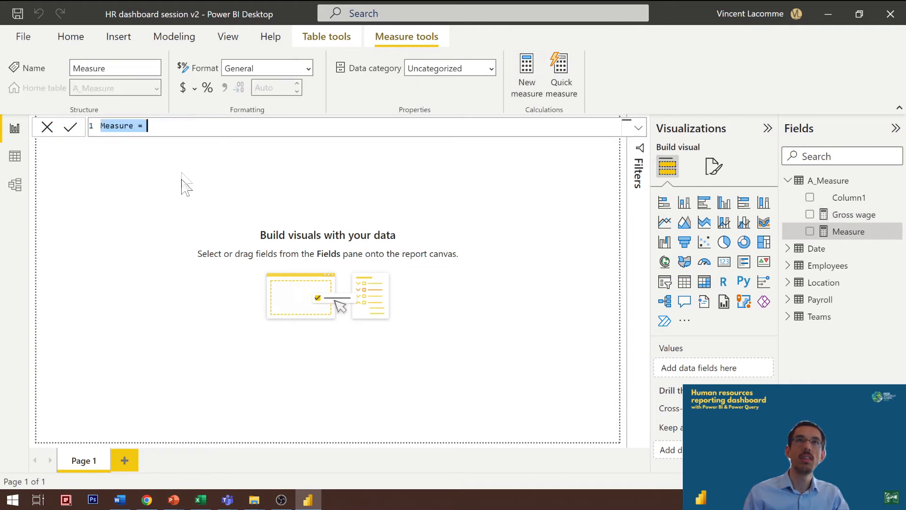
pyautogui.hotkey('ctrl', 'v')
# Step: Rename the pasted measure as Company contribution at the start of its formula
pyautogui.hotkey('ctrl', 'Home')
pyautogui.hotkey('ctrl', 'shift', 'Right')
pyautogui.hotkey('ctrl', 'shift', 'Right')
pyautogui.write('C')
pyautogui.write('ompany contributi')
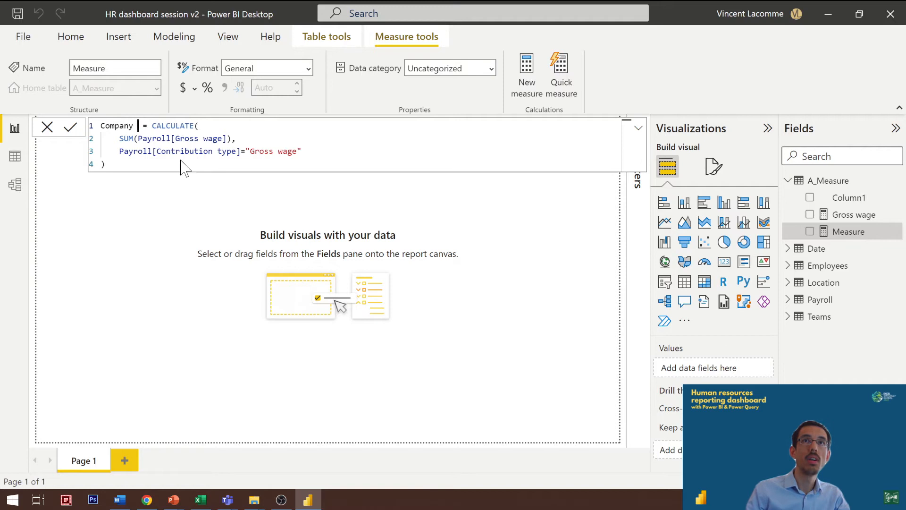
pyautogui.write('on')
# Step: Replace the summed column in the Company contribution formula with Payroll[Company contributions]
pyautogui.press('Down')
pyautogui.hotkey('ctrl', 'Left')
pyautogui.hotkey('ctrl', 'shift', 'Right')
pyautogui.hotkey('ctrl', 'shift', 'Right')
pyautogui.press('BackSpace')
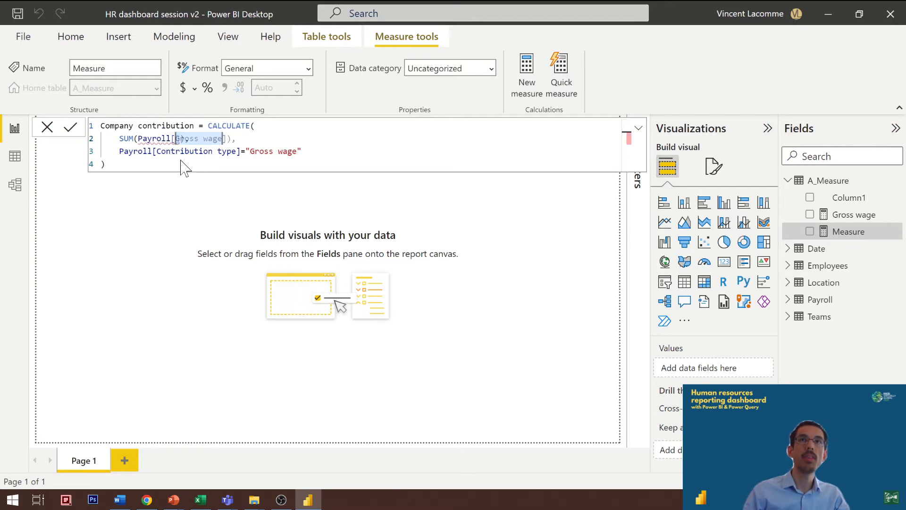
pyautogui.press('BackSpace')
pyautogui.write('[')
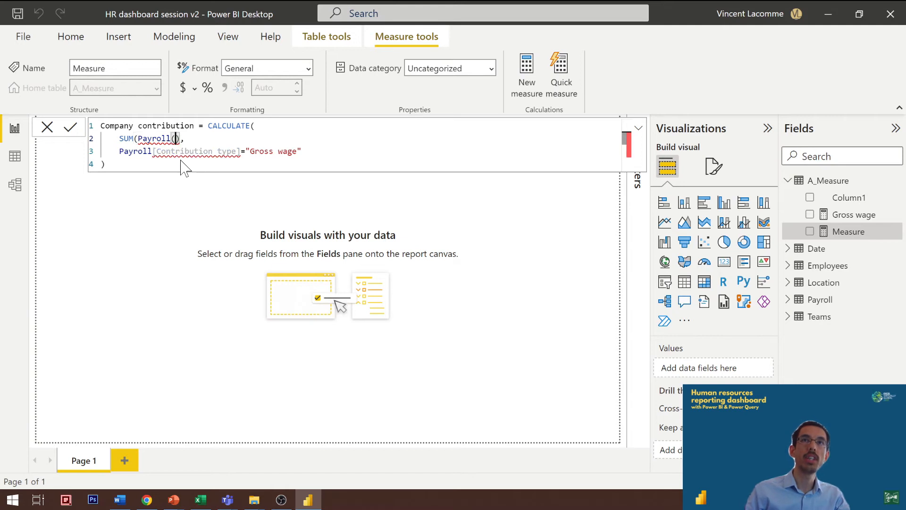
pyautogui.press('Left')
pyautogui.press('Left')
pyautogui.hotkey('ctrl', 'shift', 'Left')
pyautogui.hotkey('ctrl', 'shift', 'Left')
pyautogui.press('BackSpace')
pyautogui.write('Com')
pyautogui.press('Tab')
# Step: Set the Payroll[Contribution type] filter value to "Contribution" and commit the Company contribution measure
pyautogui.press('Down')
pyautogui.hotkey('ctrl', 'shift', 'Right')
pyautogui.hotkey('ctrl', 'shift', 'Right')
pyautogui.write('Co')
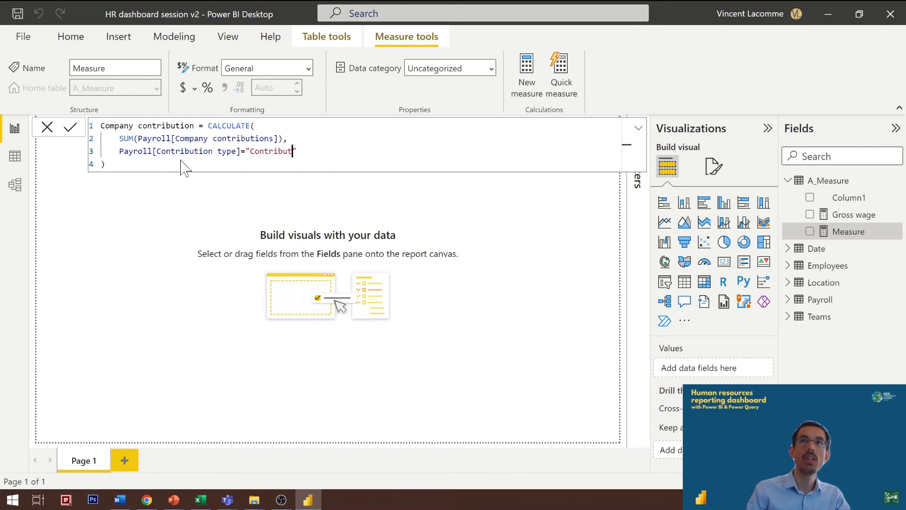
pyautogui.press('Down')
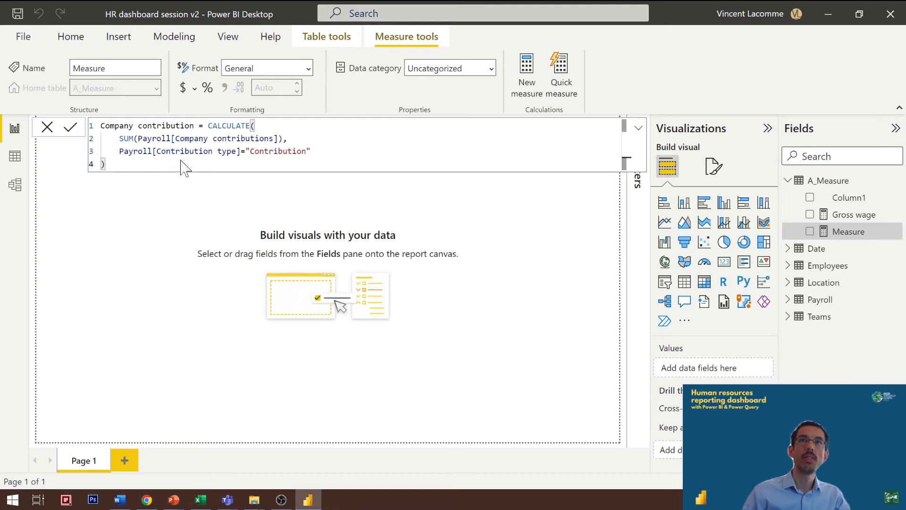
pyautogui.press('Return')
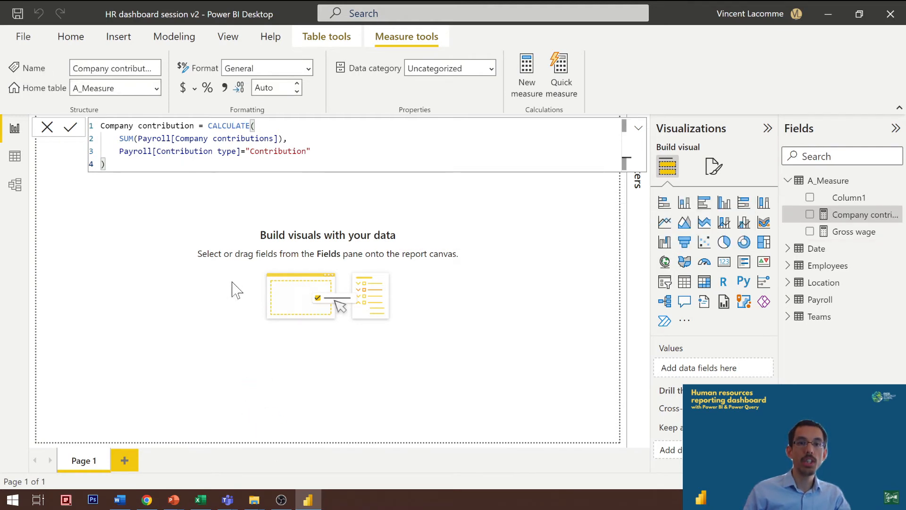
pyautogui.click(216, 278)
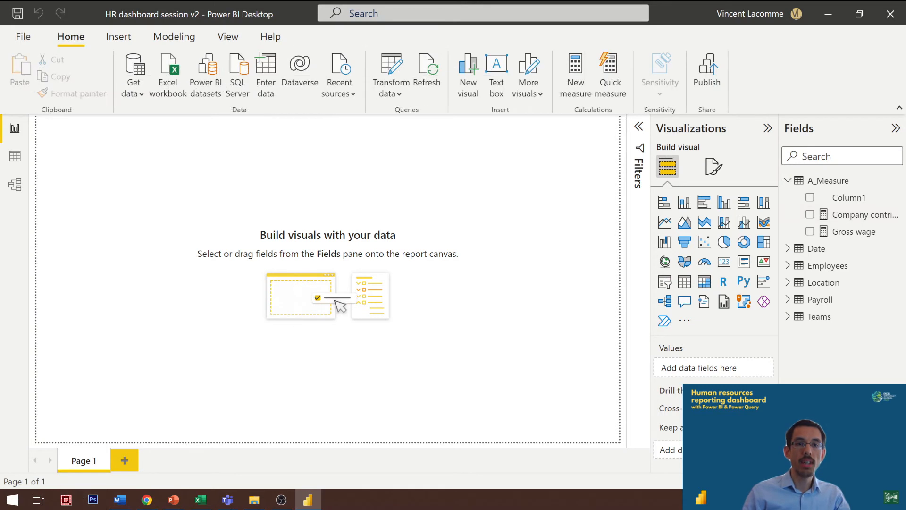
# Step: Create a new measure named Average wage that opens with CALCULATE( and continues on a second line
pyautogui.hotkey('alt', 'Tab')
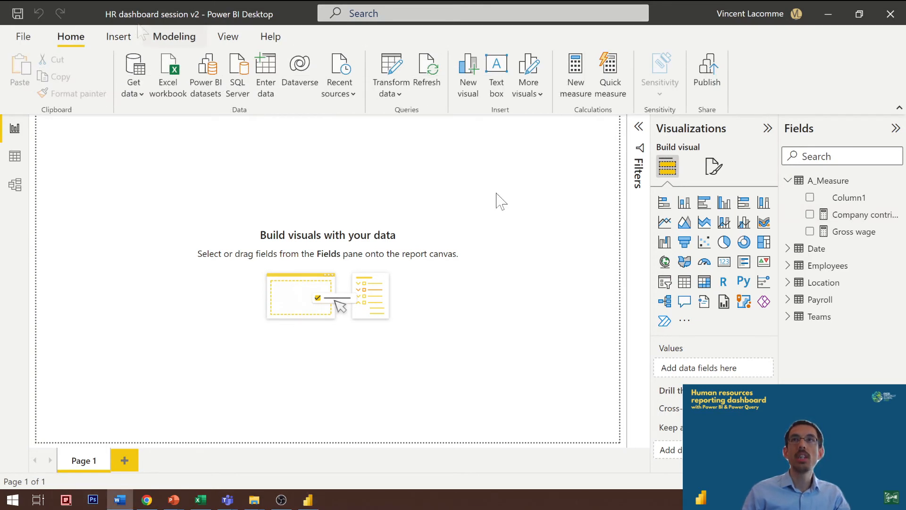
pyautogui.click(576, 90)
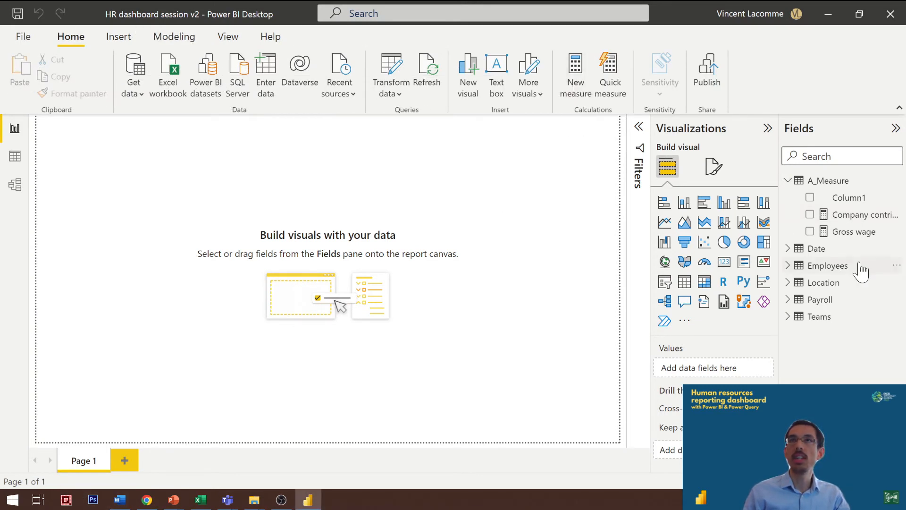
pyautogui.write('Average wage =')
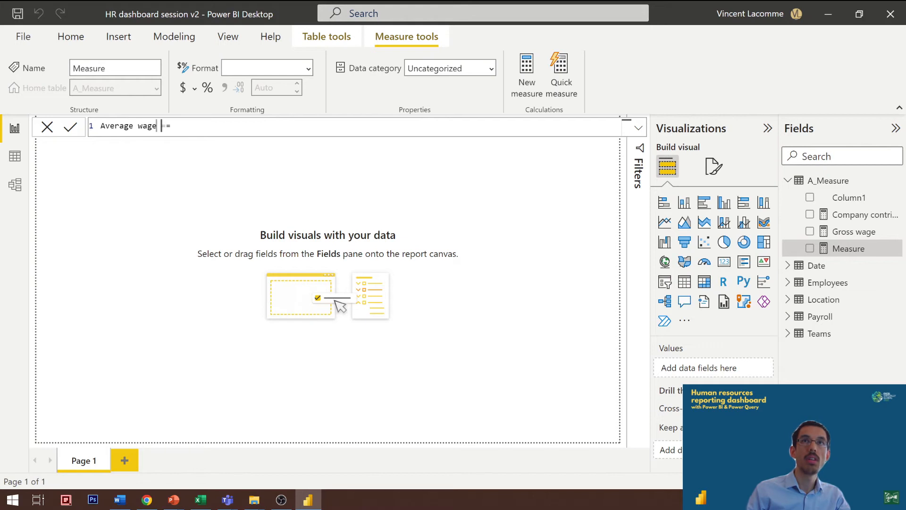
pyautogui.write('CALCULATE(')
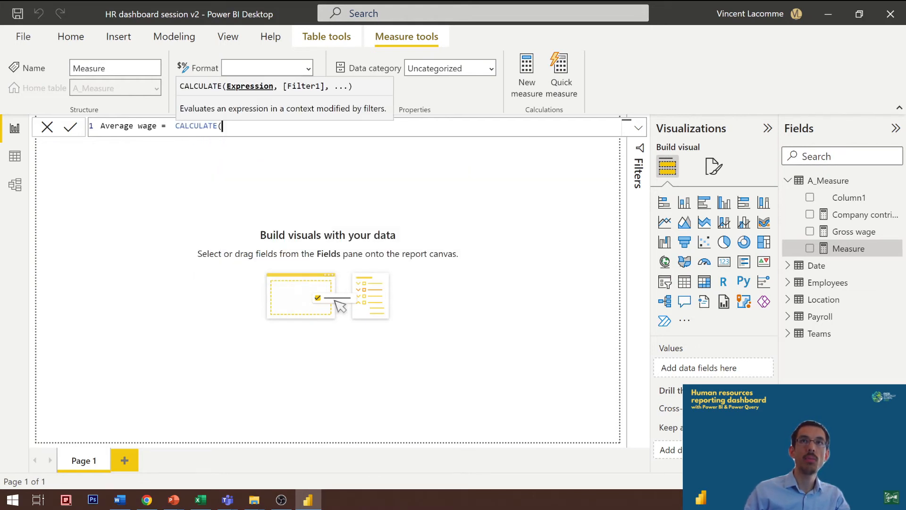
pyautogui.hotkey('shift', 'Return')
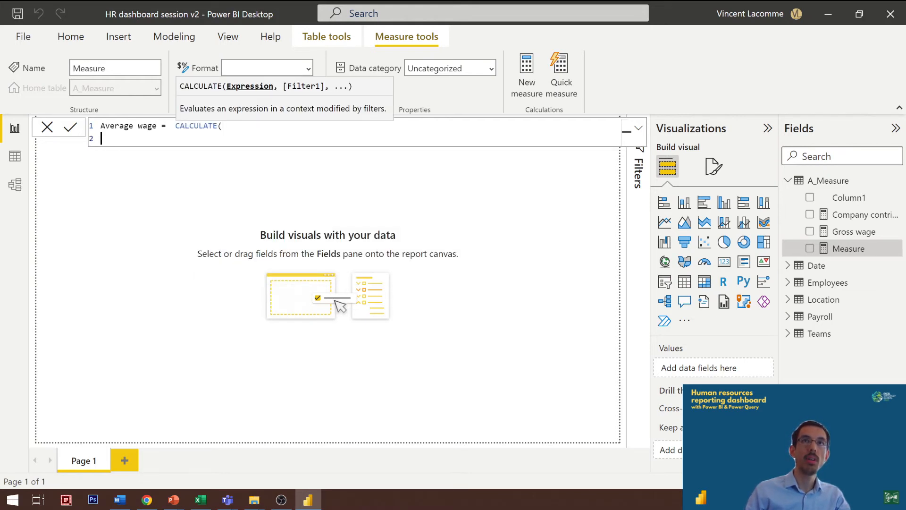
# Step: Enter AVERAGE(Payroll[Gross wage]) as the CALCULATE expression on its own line, followed by a comma and a new line
pyautogui.write('AVERAGE(')
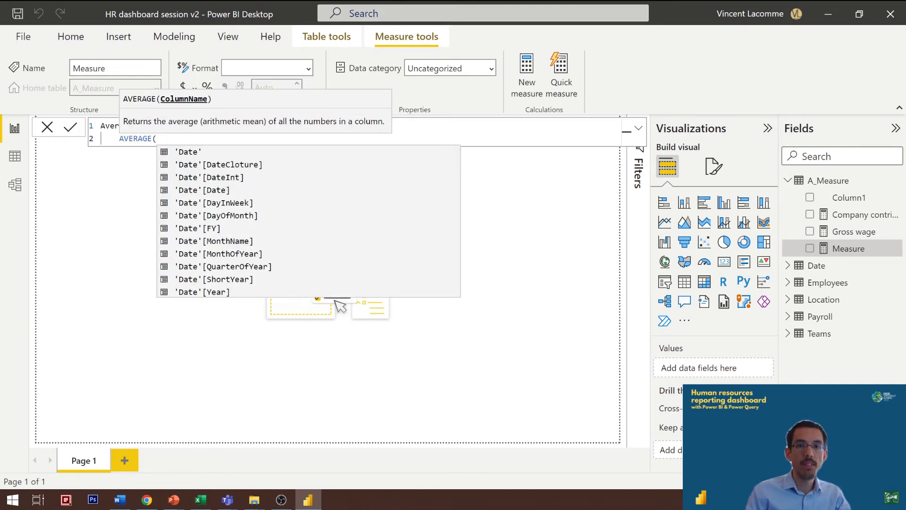
pyautogui.write('gross')
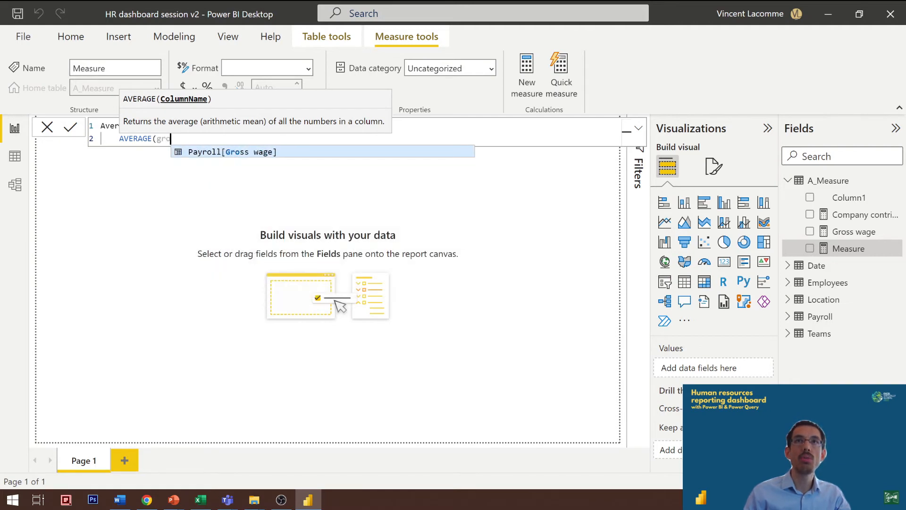
pyautogui.press('Tab')
pyautogui.write('),')
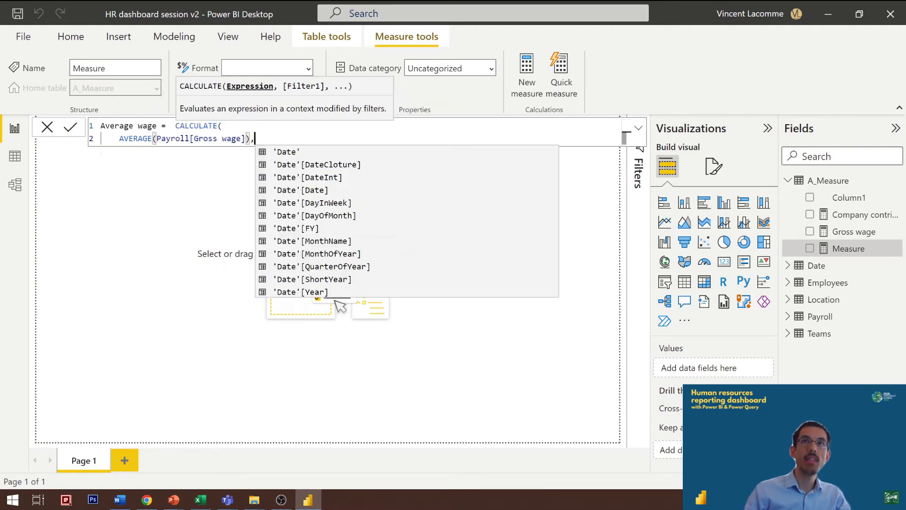
pyautogui.hotkey('shift', 'Return')
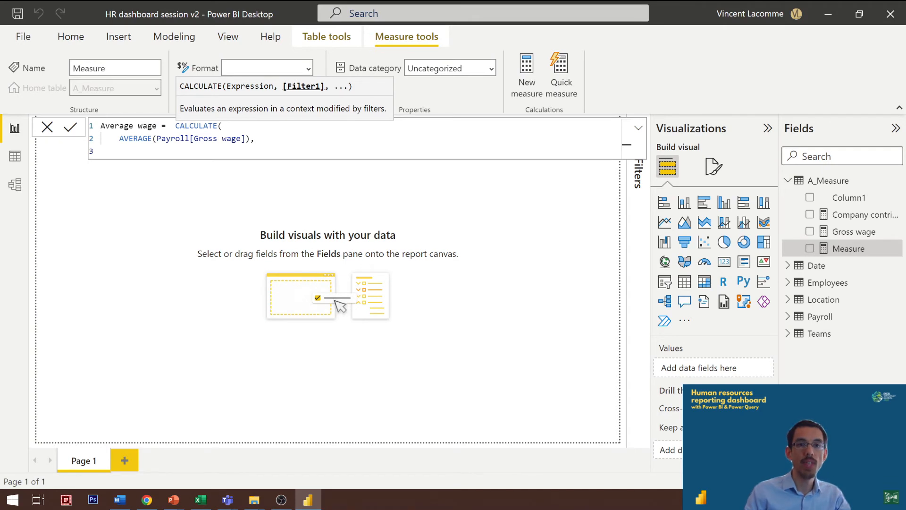
# Step: Add the filter Payroll[Contribution type]="Gross wage" and close the Average wage formula with a parenthesis on its own line
pyautogui.write('Contrib')
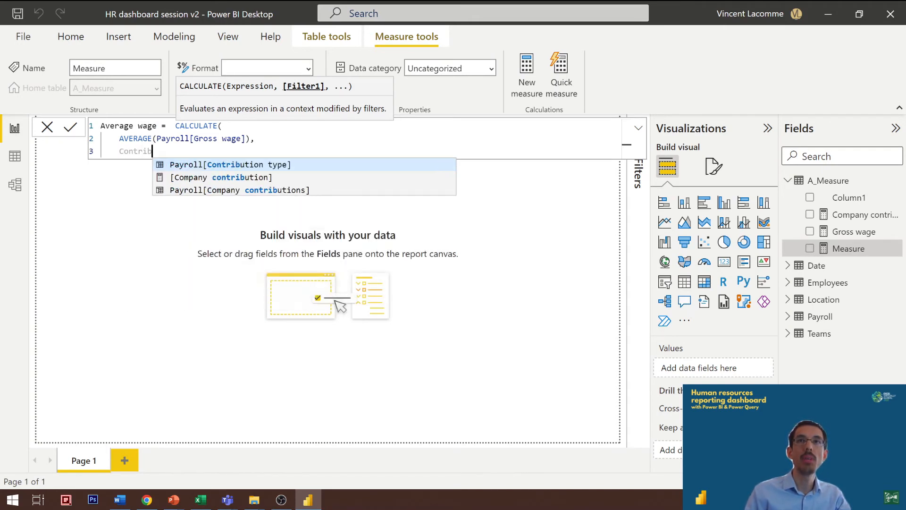
pyautogui.press('Tab')
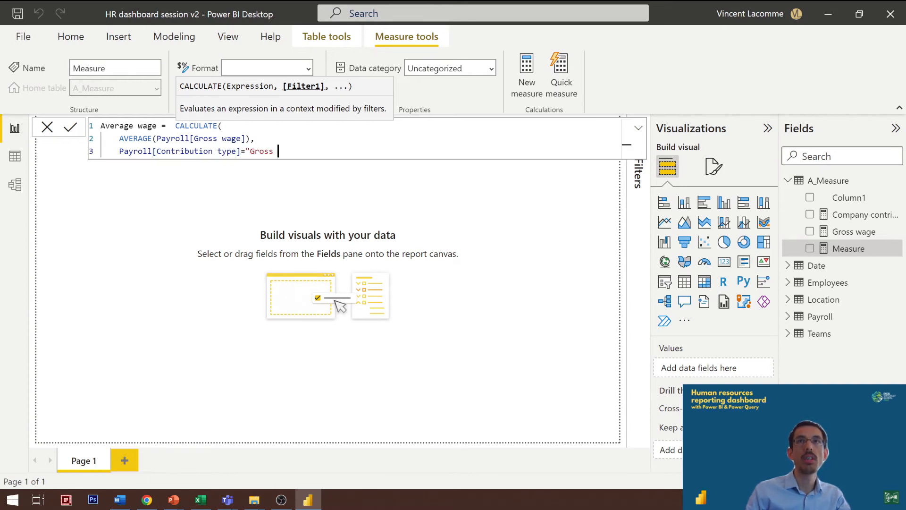
pyautogui.hotkey('shift', 'Return')
pyautogui.write(')')
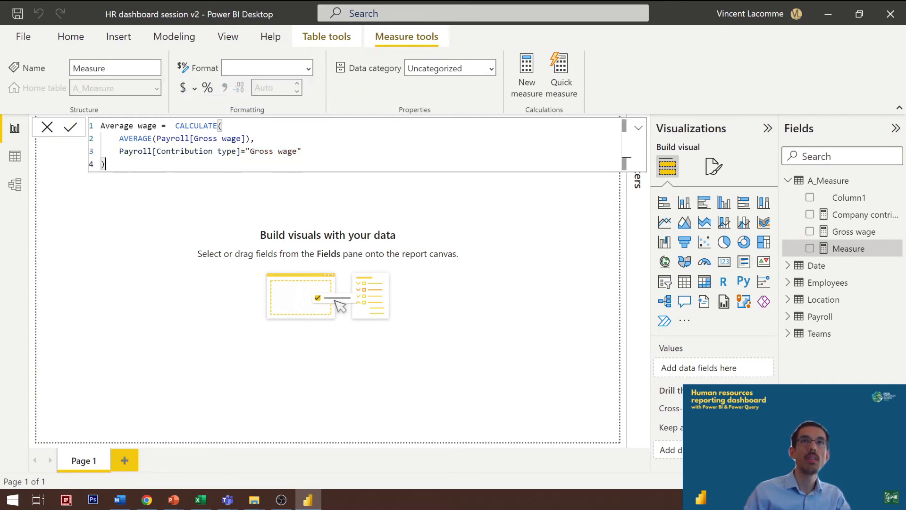
# Step: Copy the finished Average wage formula, commit it, and create a new measure named Top wage based on it
pyautogui.hotkey('ctrl', 'a')
pyautogui.hotkey('ctrl', 'c')
pyautogui.click(320, 272)
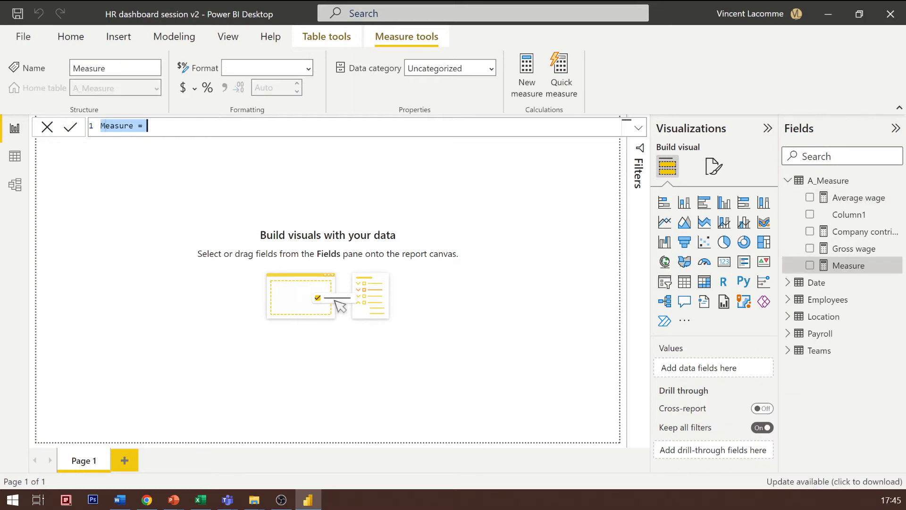
pyautogui.write('Top w')
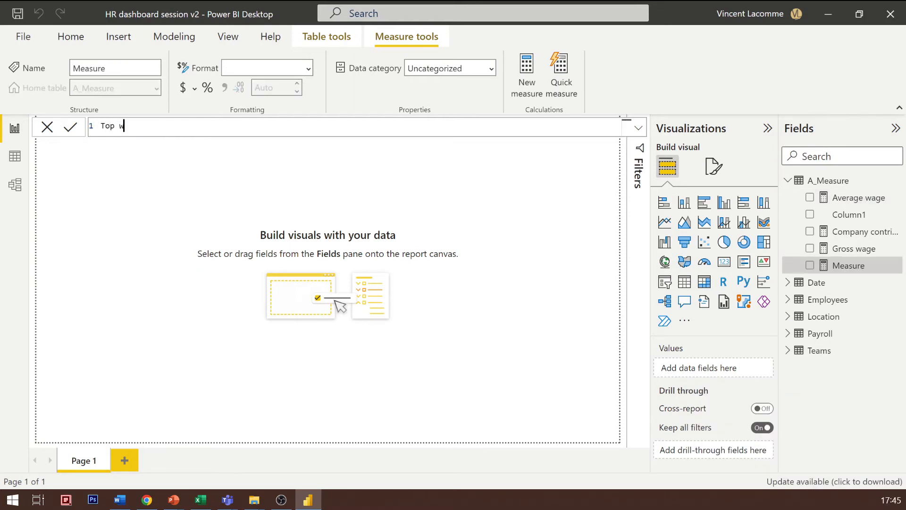
pyautogui.write('age=')
pyautogui.hotkey('ctrl', 'v')
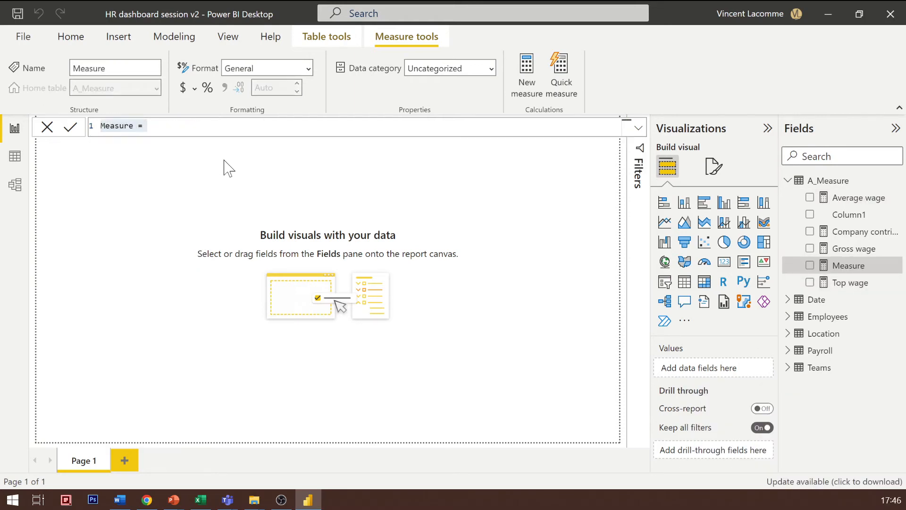
# Step: Paste the Average wage formula into another new measure and rename it Median wage
pyautogui.hotkey('ctrl', 'v')
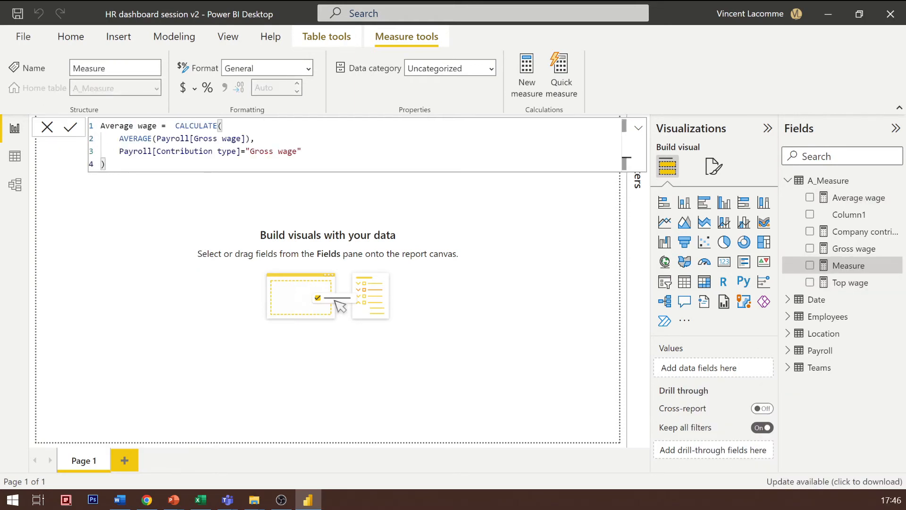
pyautogui.moveTo(134, 125); pyautogui.dragTo(56, 125)
pyautogui.write('Median')
pyautogui.press('End')
# Step: Replace the AVERAGE function with MEDIAN in the Median wage formula and commit the measure
pyautogui.press('Down')
pyautogui.press('Left')
pyautogui.press('Left')
pyautogui.press('Left')
pyautogui.press('Left')
pyautogui.press('Left')
pyautogui.press('Left')
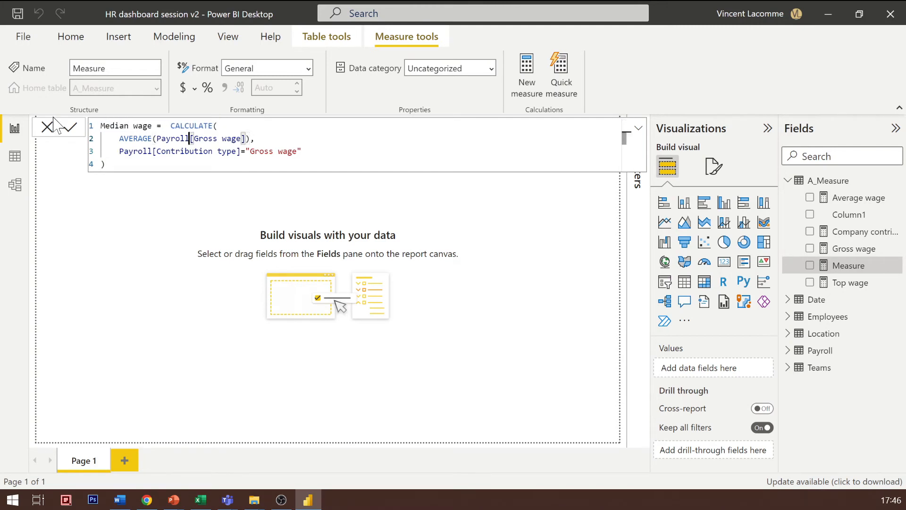
pyautogui.hotkey('ctrl', 'shift', 'Left')
pyautogui.write('MEDIAN')
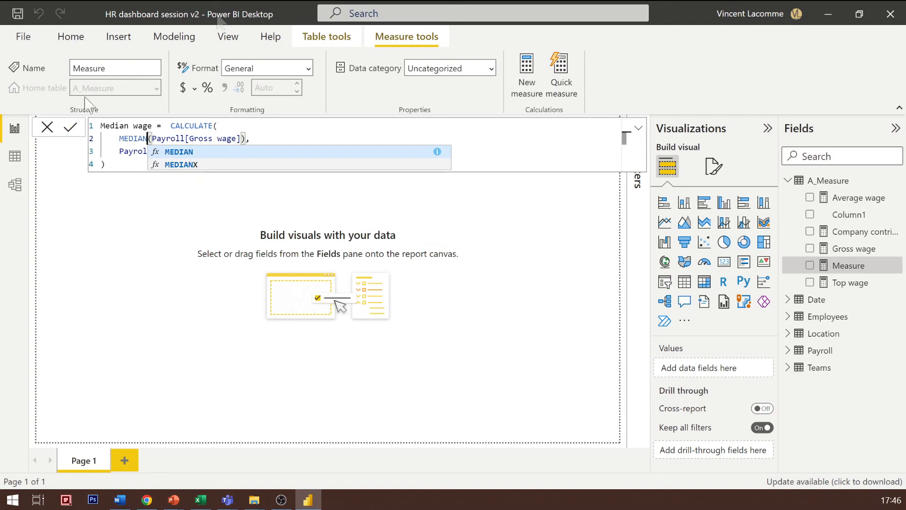
pyautogui.press('Escape')
pyautogui.press('Return')
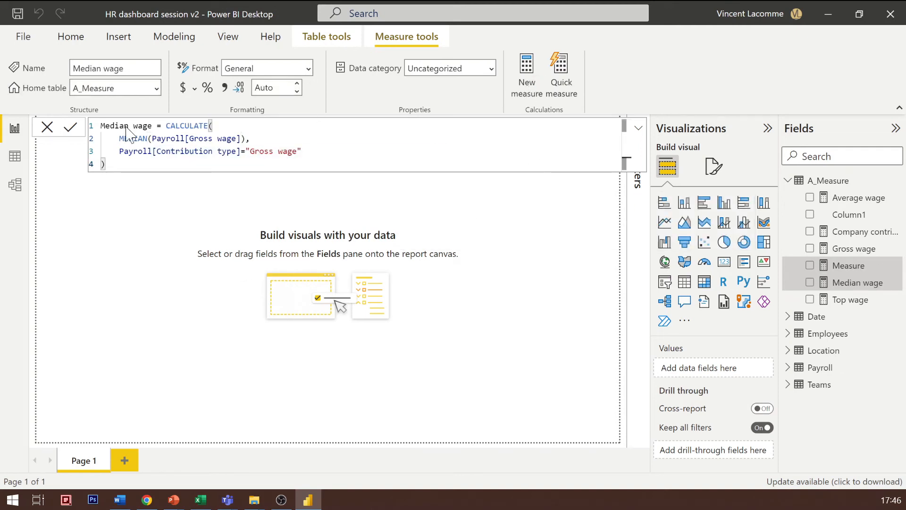
# Step: Paste the Average wage formula into a further new measure and rename it Lowest wage
pyautogui.hotkey('ctrl', 'v')
pyautogui.doubleClick(123, 126)
pyautogui.write('Lowest')
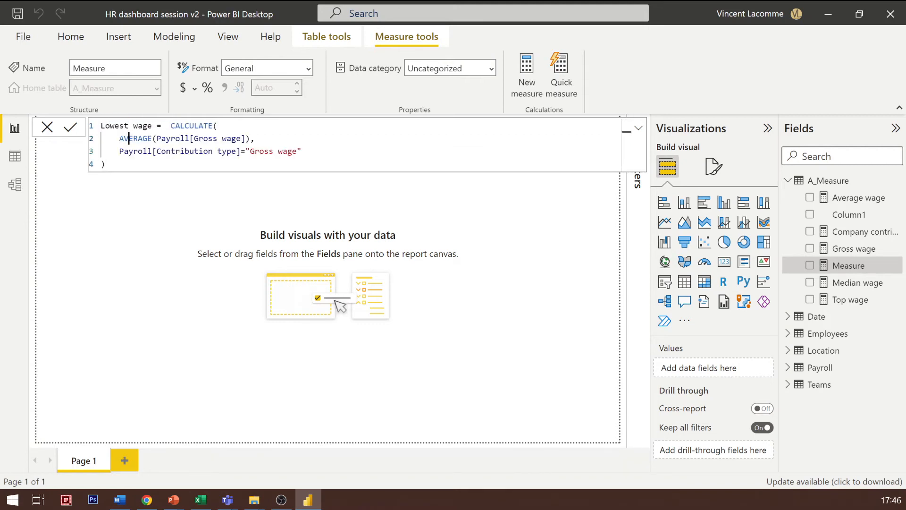
# Step: Replace the AVERAGE function with MIN in the Lowest wage formula and commit the measure
pyautogui.doubleClick(134, 139)
pyautogui.write('MIN')
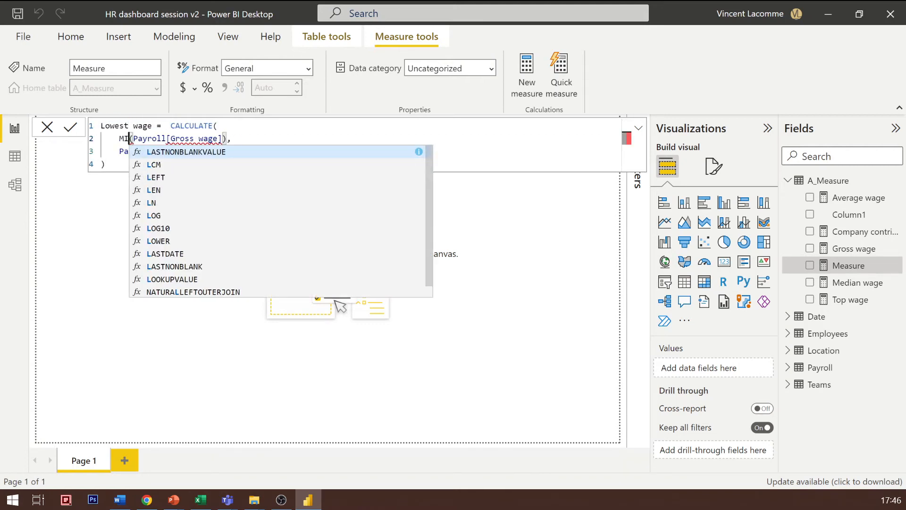
pyautogui.press('Escape')
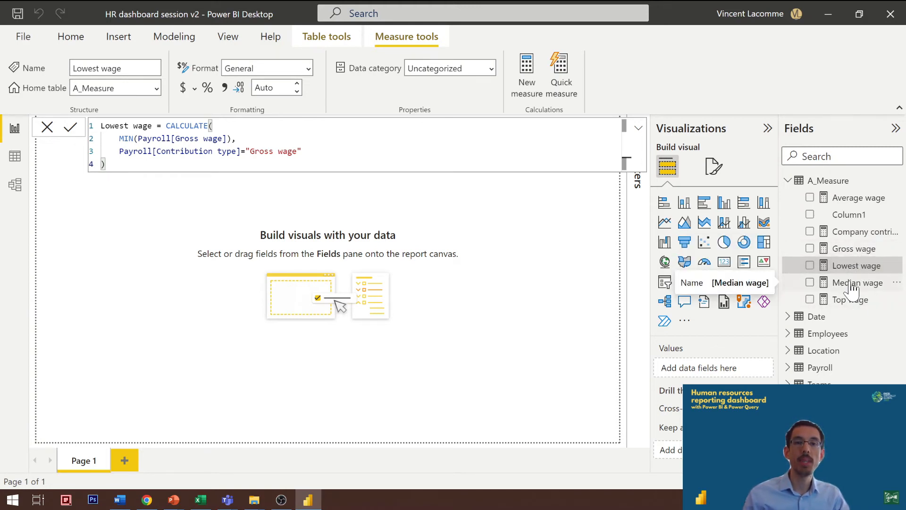
pyautogui.click(273, 411)
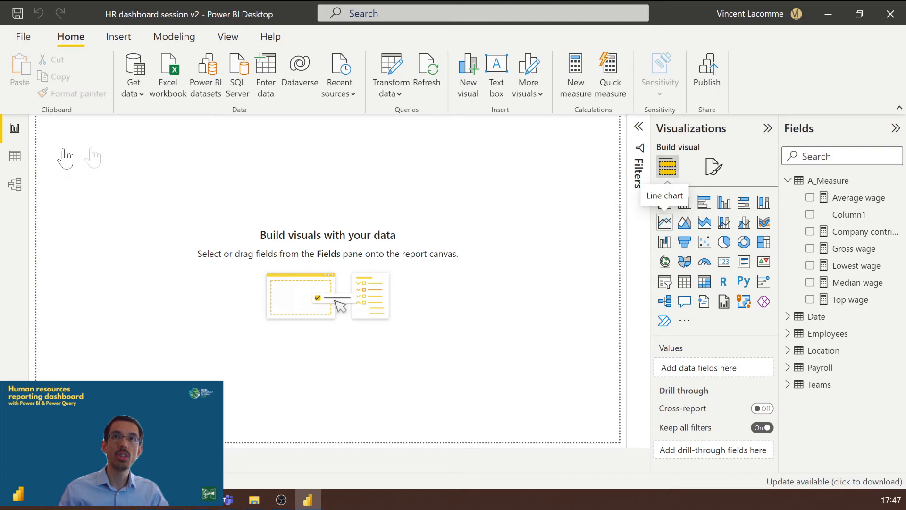
# Step: Place a line chart in the upper part of the report page and add the Gross wage measure as its values
pyautogui.moveTo(255, 206); pyautogui.dragTo(260, 251)
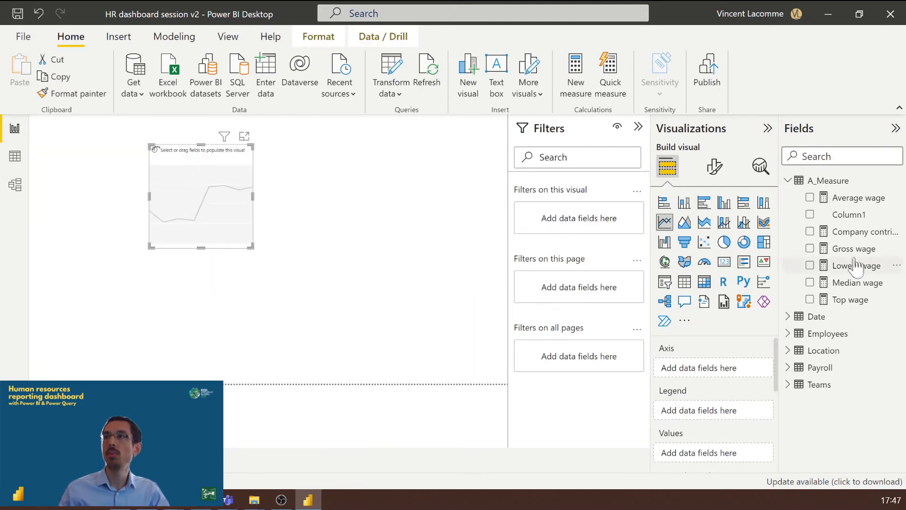
pyautogui.moveTo(849, 255); pyautogui.dragTo(721, 454)
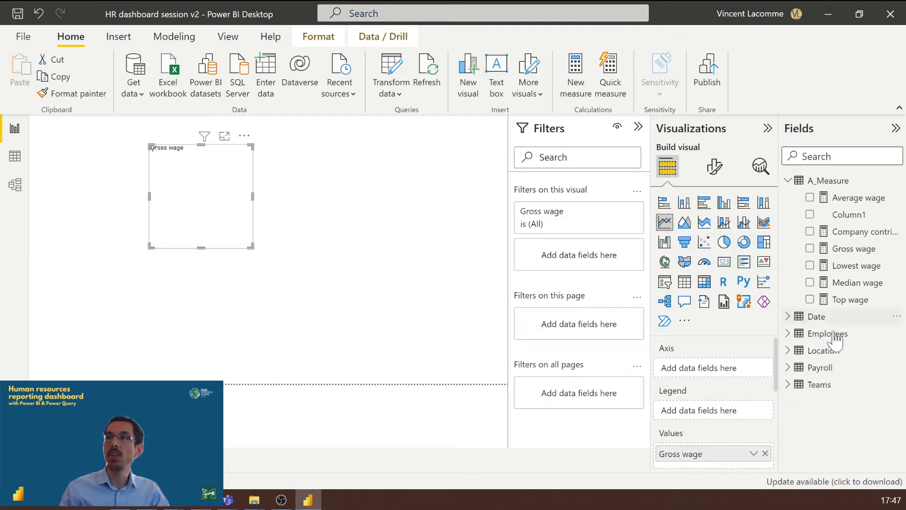
# Step: Add the Date field from the Date table to the Gross wage line chart's axis and widen the chart
pyautogui.click(829, 316)
pyautogui.moveTo(843, 335); pyautogui.dragTo(426, 257)
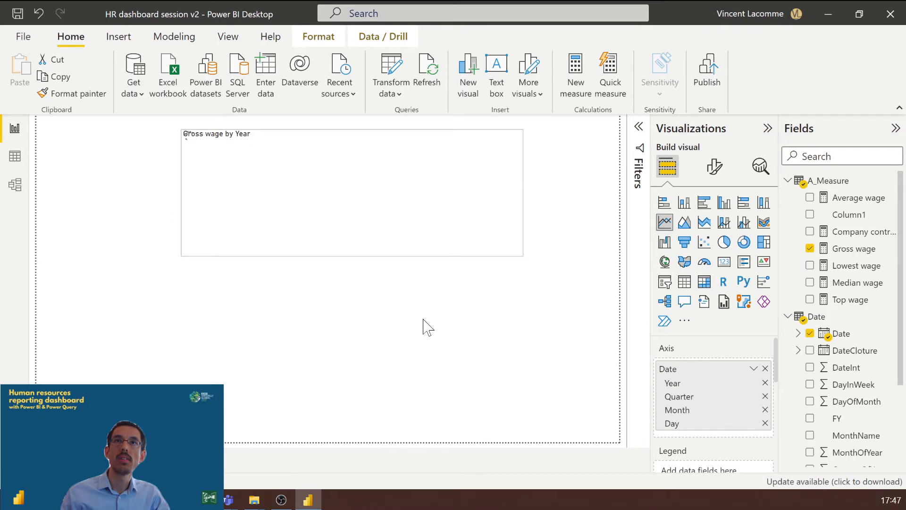
pyautogui.click(446, 325)
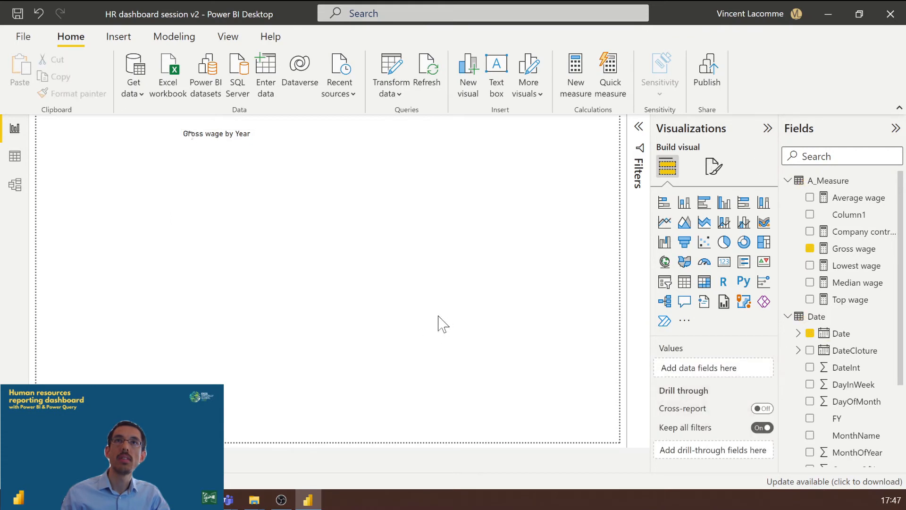
pyautogui.click(297, 246)
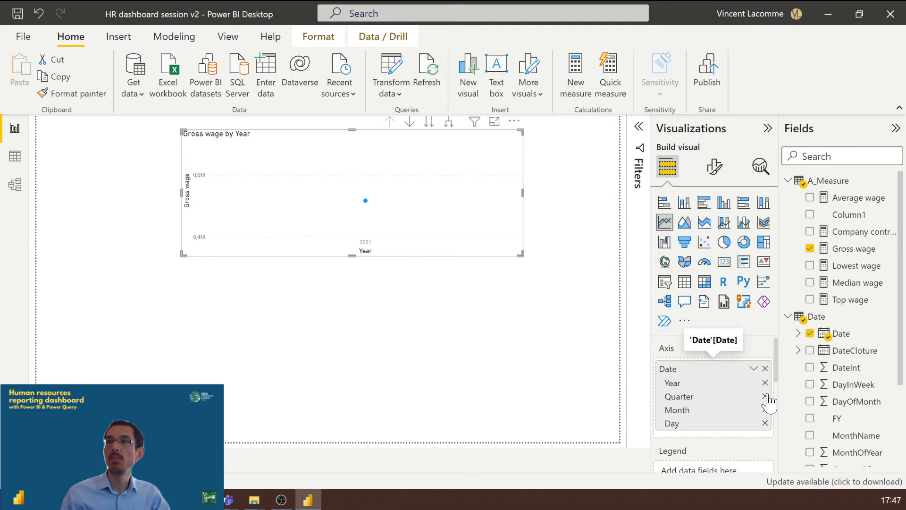
# Step: Remove Quarter and Day from the line chart's date hierarchy and expand the axis down to the month level
pyautogui.click(765, 397)
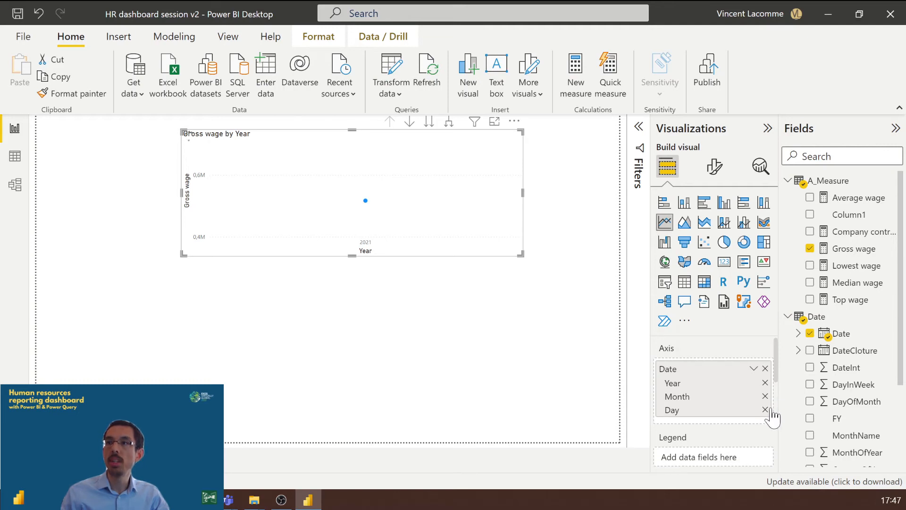
pyautogui.click(765, 410)
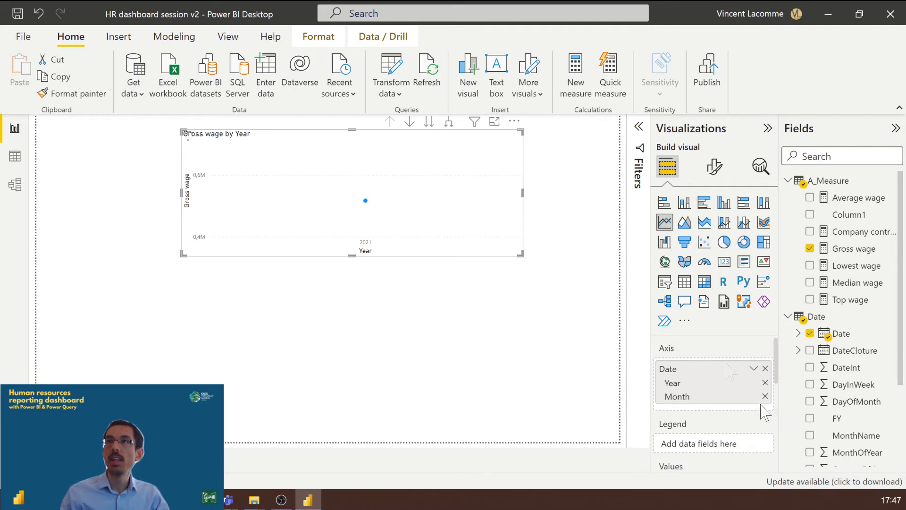
pyautogui.click(449, 126)
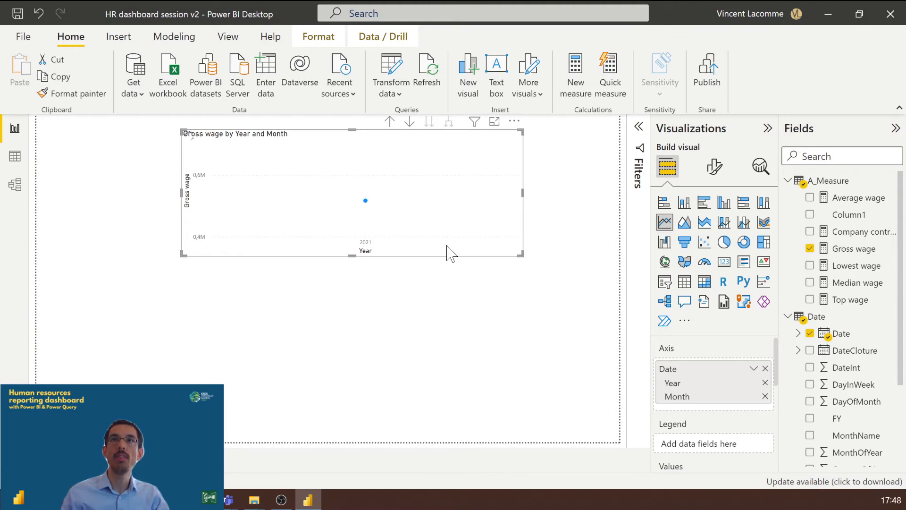
# Step: Place a clustered column chart below the line chart with Gross wage and Company contribution as its values
pyautogui.click(290, 289)
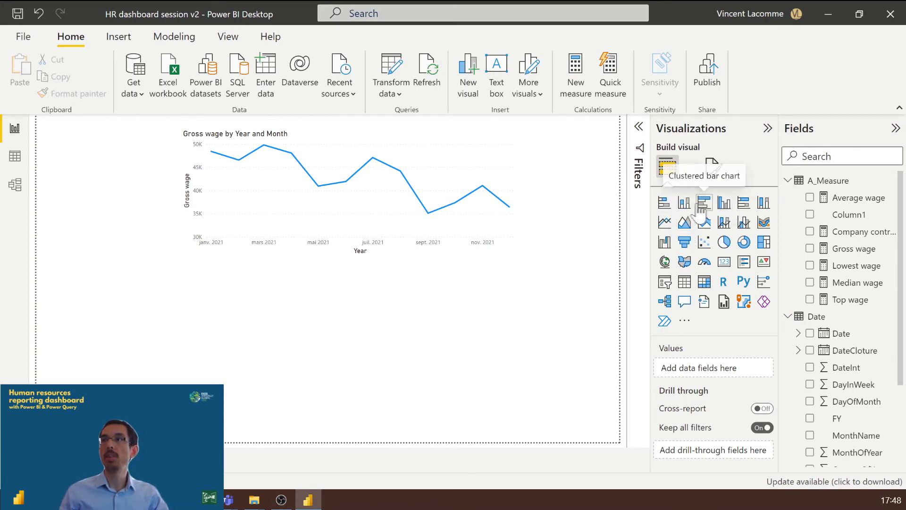
pyautogui.click(731, 206)
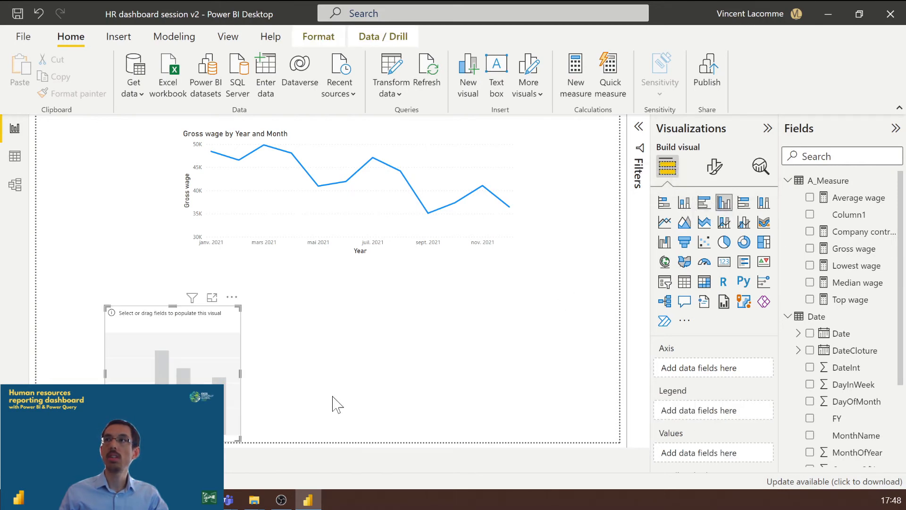
pyautogui.moveTo(183, 366); pyautogui.dragTo(261, 339)
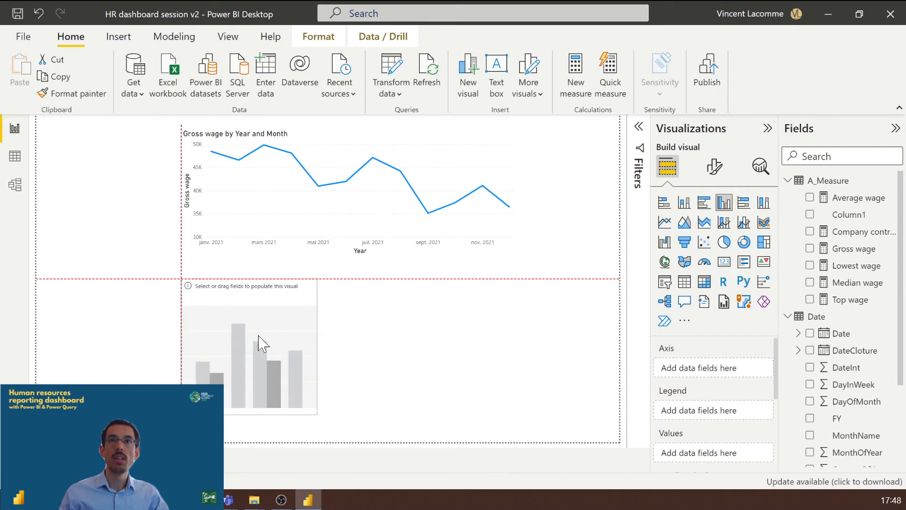
pyautogui.click(810, 249)
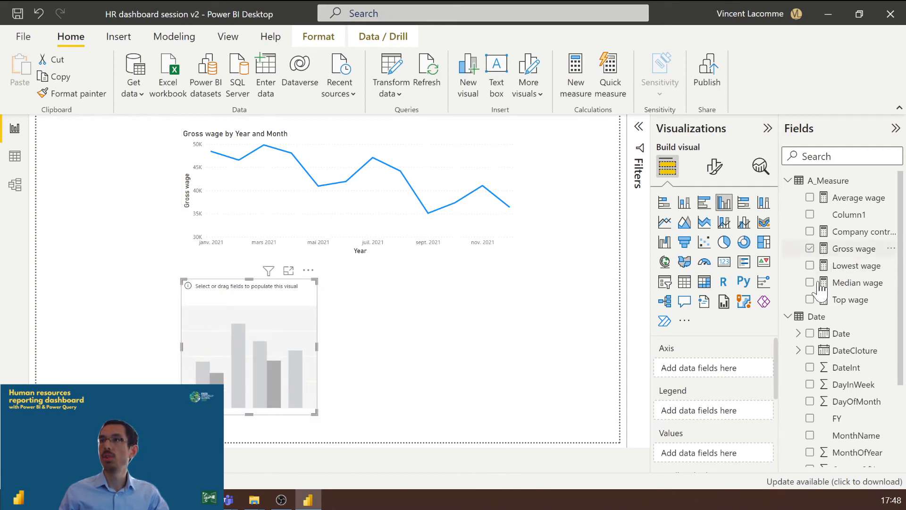
pyautogui.click(814, 231)
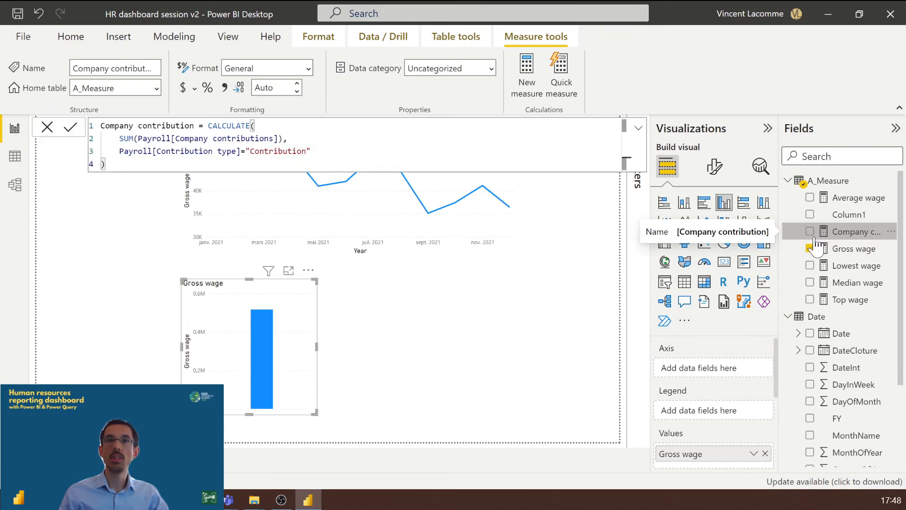
pyautogui.scroll(-2, 703, 373)
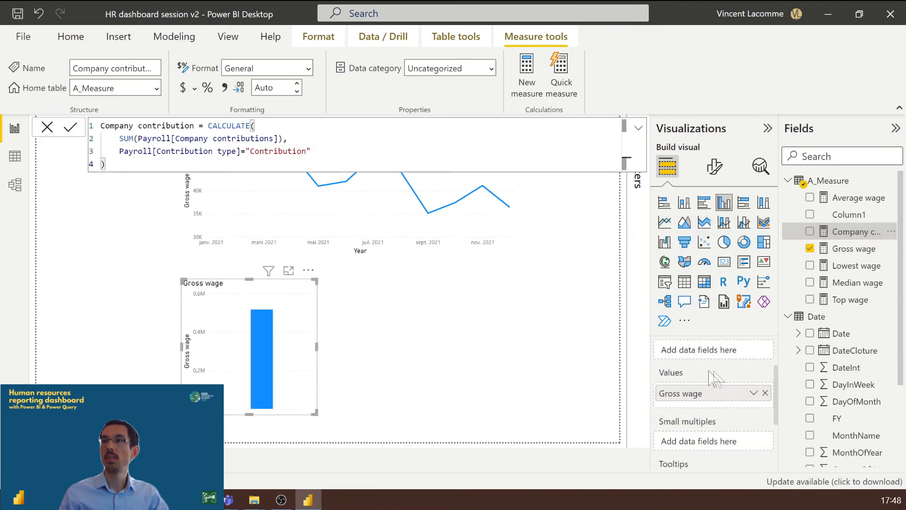
pyautogui.moveTo(822, 238); pyautogui.dragTo(713, 405)
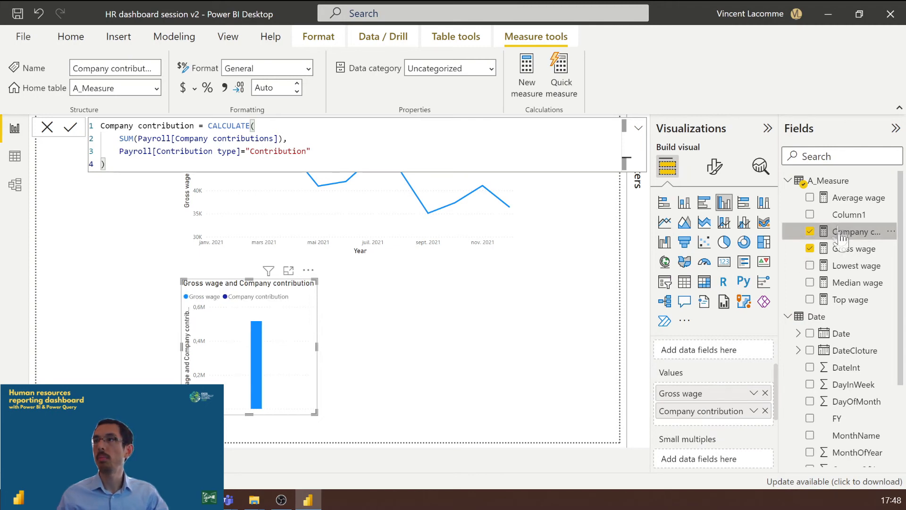
# Step: Set the column chart's axis to Date with only Year and Month, widen the chart and expand it to the month level
pyautogui.scroll(-2, 841, 326)
pyautogui.moveTo(840, 220); pyautogui.dragTo(698, 370)
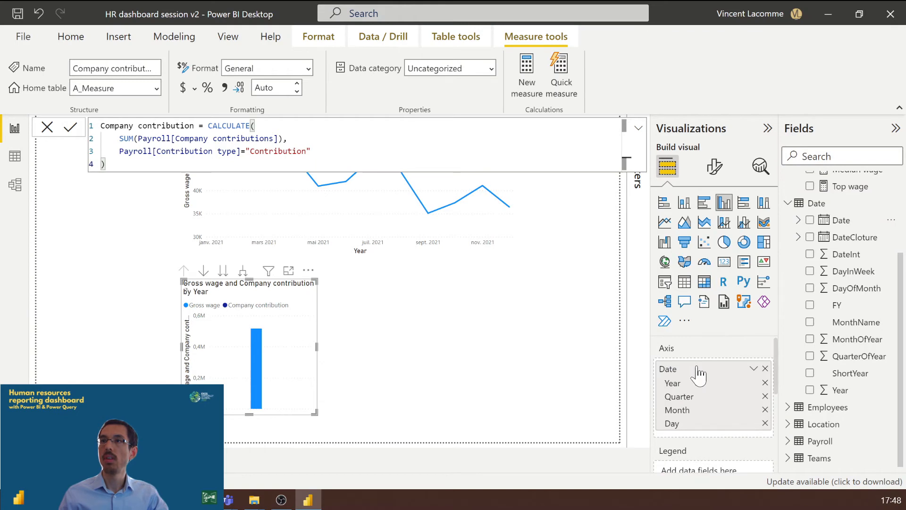
pyautogui.click(765, 396)
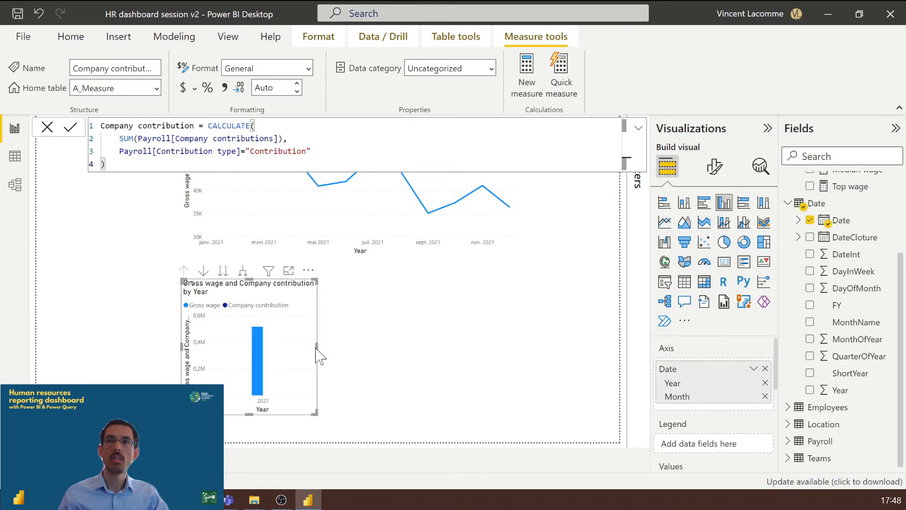
pyautogui.moveTo(316, 347); pyautogui.dragTo(385, 347)
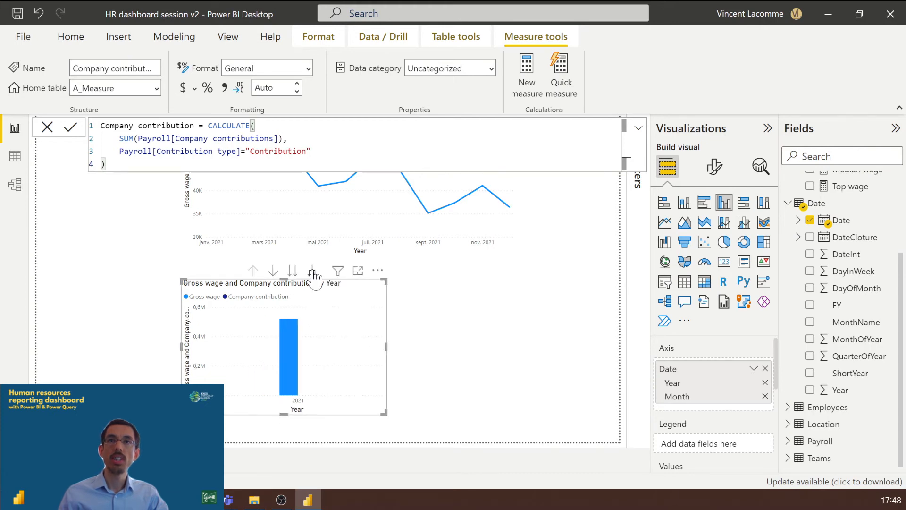
pyautogui.click(312, 272)
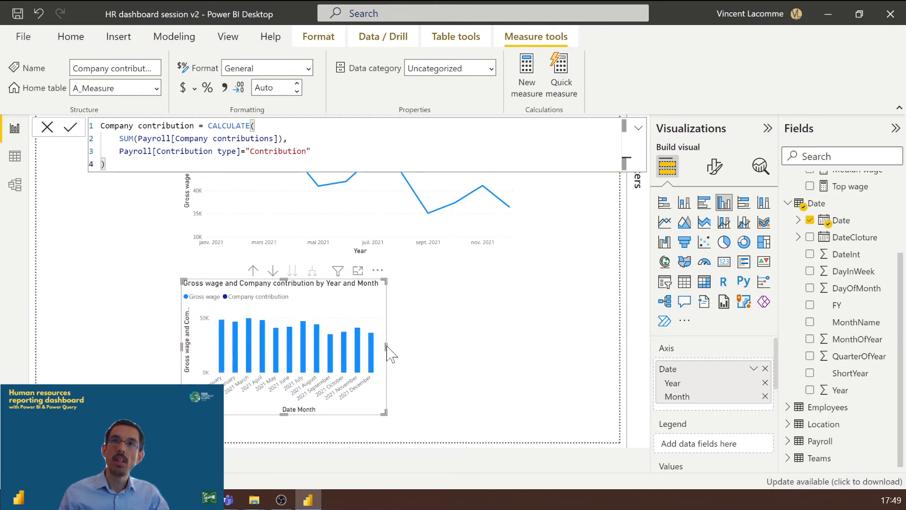
# Step: Correct the Contribution type filter in the Company contribution measure to "Contributions" and commit the formula
pyautogui.scroll(3, 854, 264)
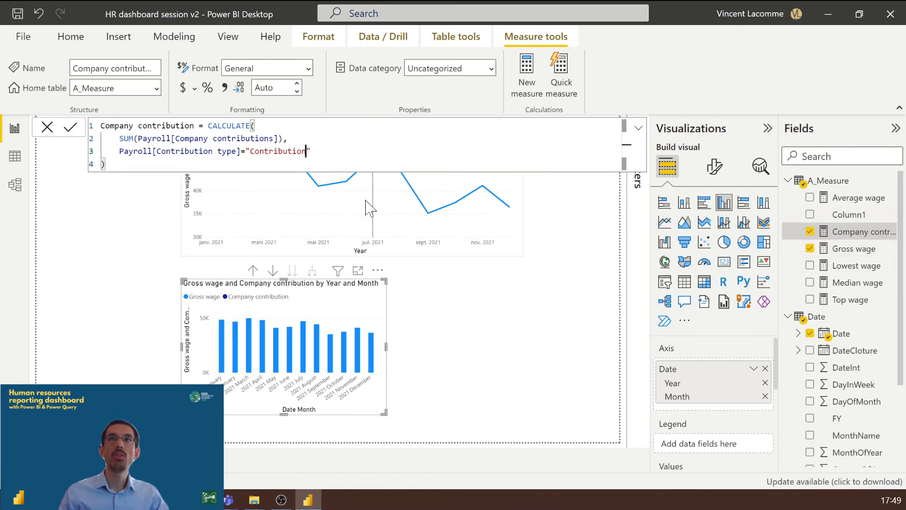
pyautogui.write('s')
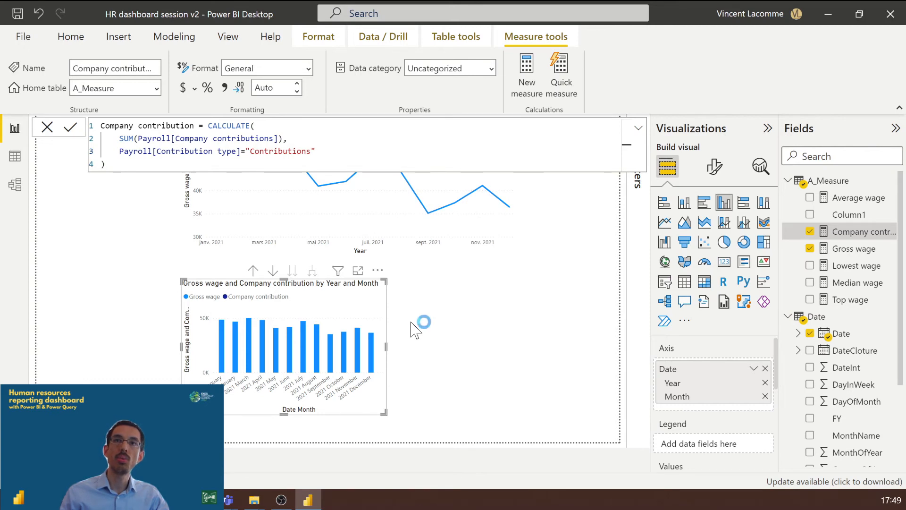
pyautogui.press('Return')
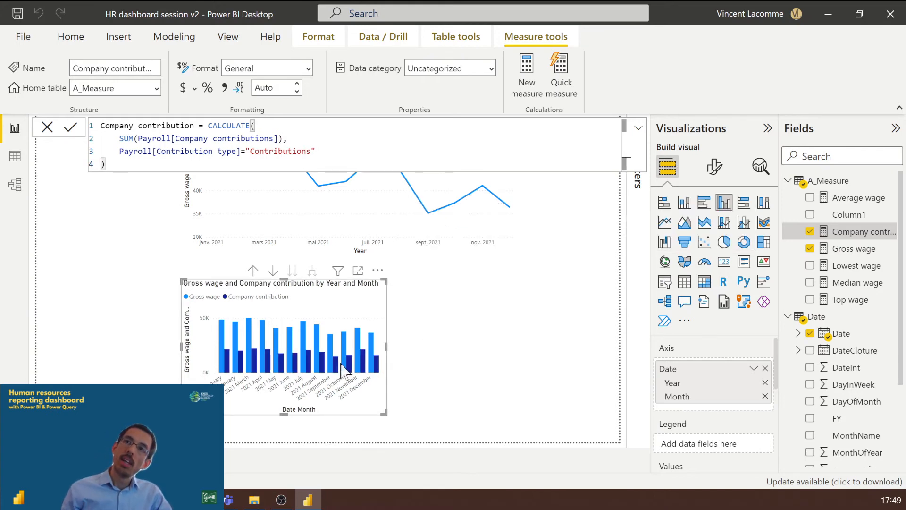
# Step: Add another clustered column chart and size it to fit beside the Gross wage and Company contribution chart
pyautogui.click(533, 366)
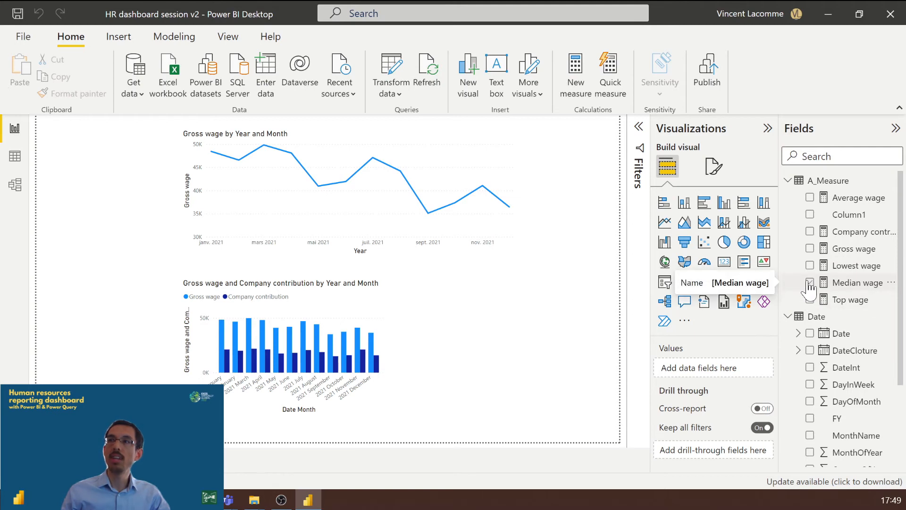
pyautogui.click(725, 204)
pyautogui.moveTo(242, 188); pyautogui.dragTo(491, 340)
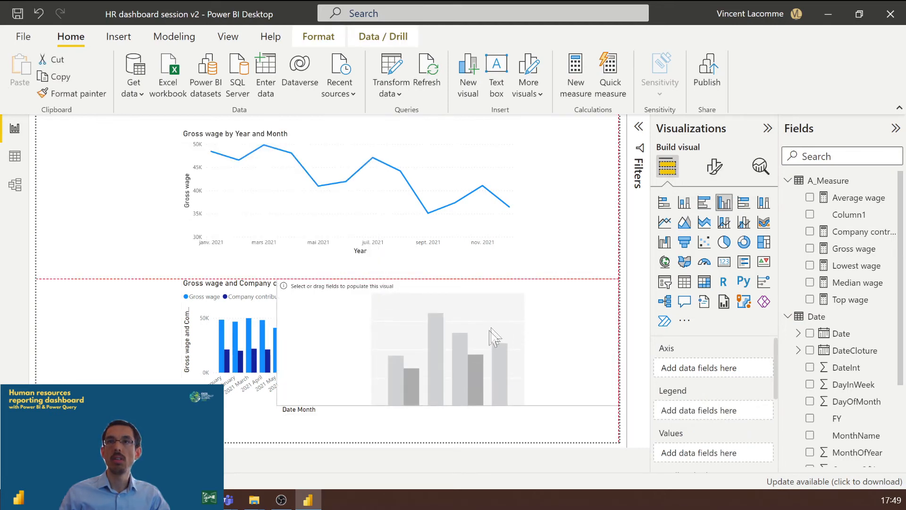
pyautogui.moveTo(276, 406); pyautogui.dragTo(398, 419)
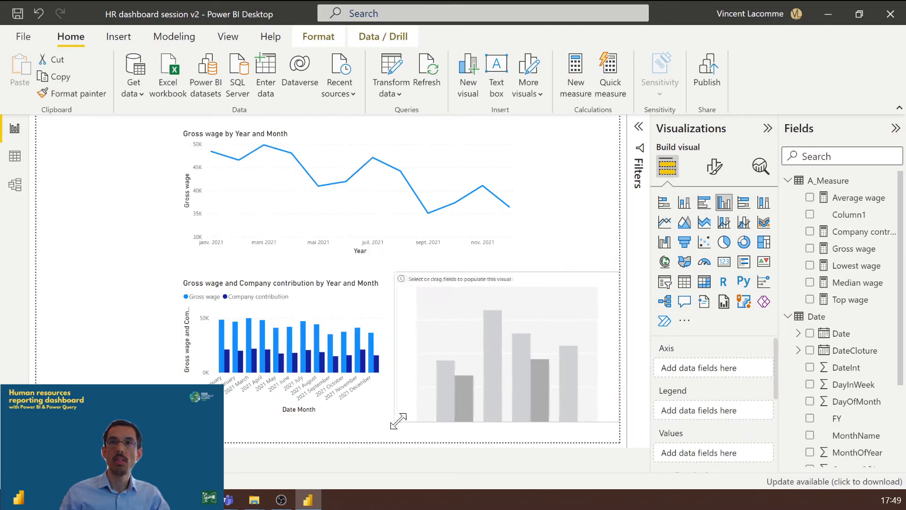
# Step: Add Lowest, Median, Average and Top wage as the new chart's values, in that order
pyautogui.click(837, 254)
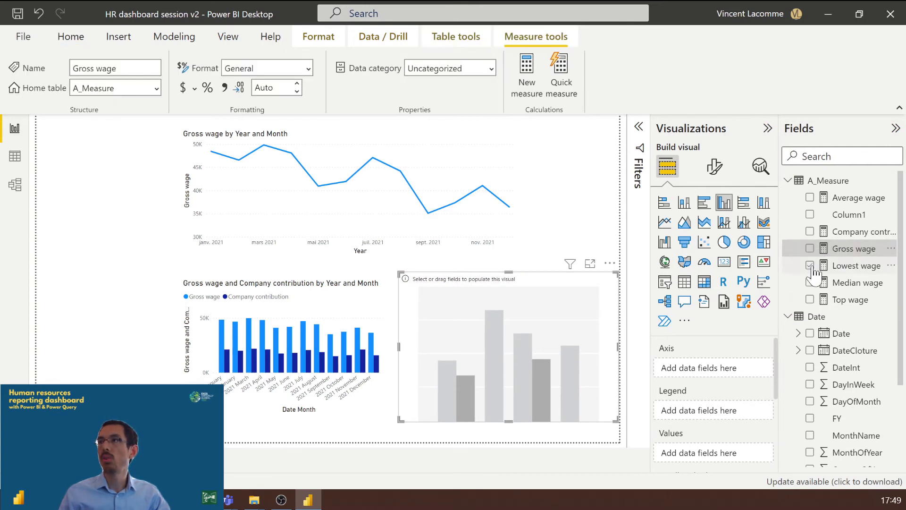
pyautogui.click(810, 265)
pyautogui.click(810, 282)
pyautogui.click(810, 299)
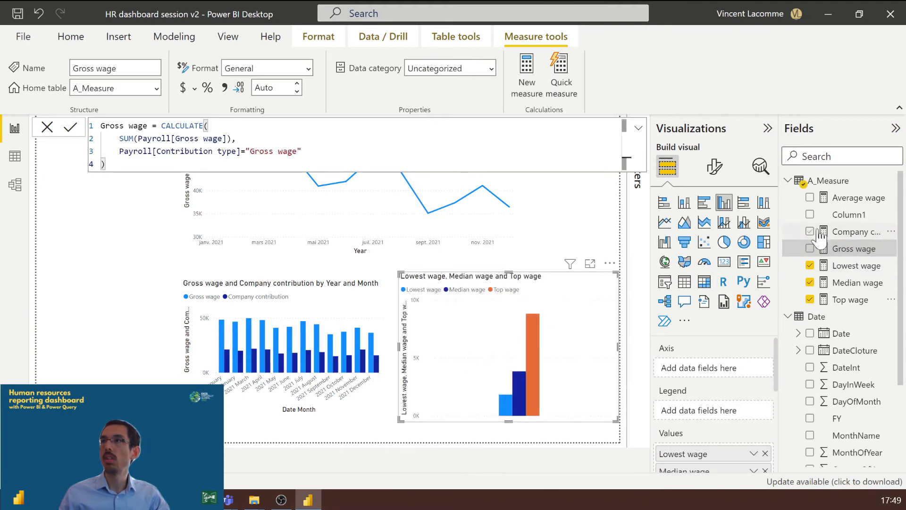
pyautogui.click(810, 197)
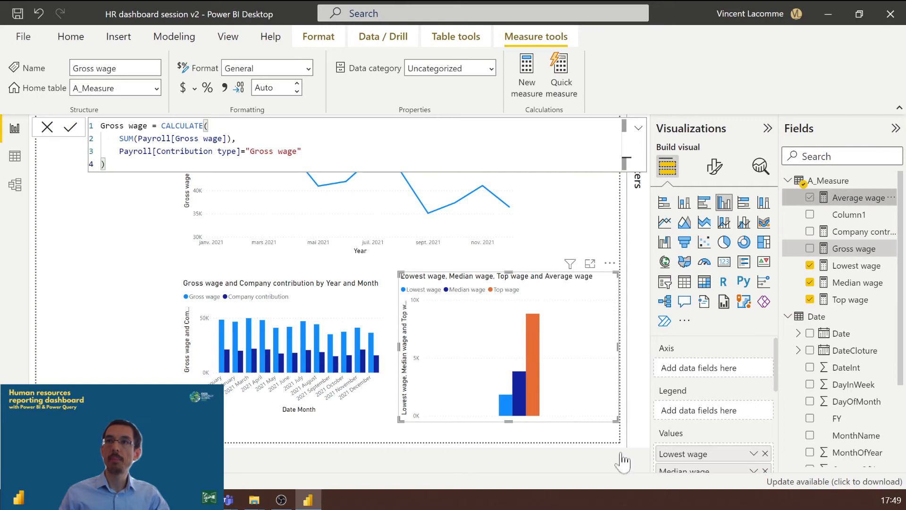
pyautogui.scroll(-3, 720, 401)
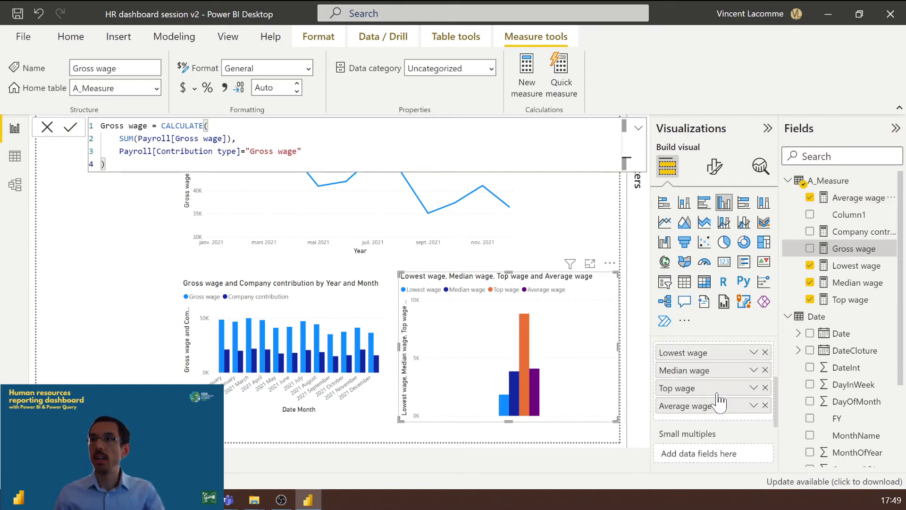
pyautogui.moveTo(720, 401); pyautogui.dragTo(697, 387)
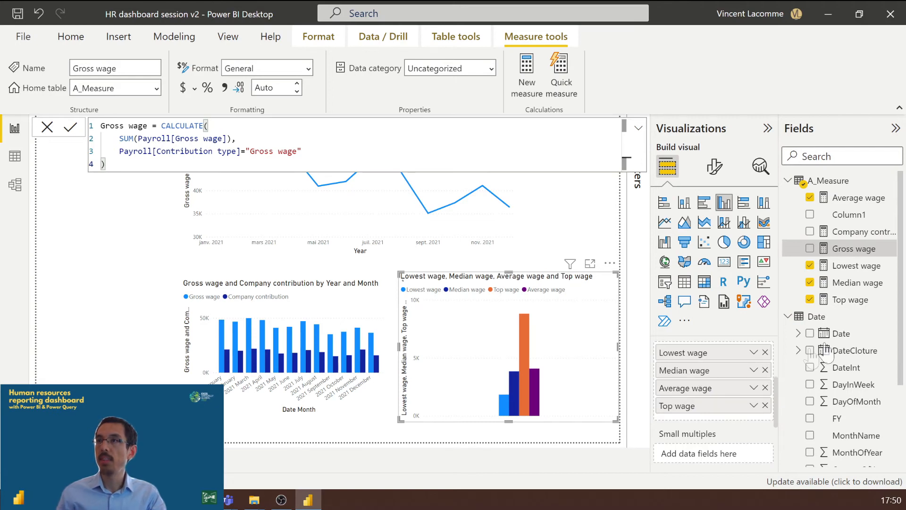
# Step: Set Team Code from the Teams table as the axis of the wage comparison chart
pyautogui.scroll(-2, 845, 359)
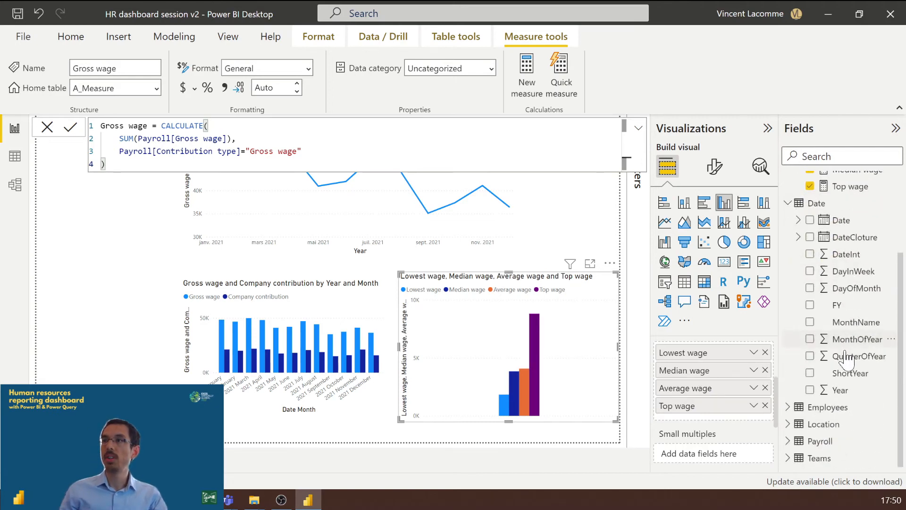
pyautogui.click(788, 458)
pyautogui.moveTo(845, 458); pyautogui.dragTo(733, 369)
pyautogui.scroll(3, 736, 437)
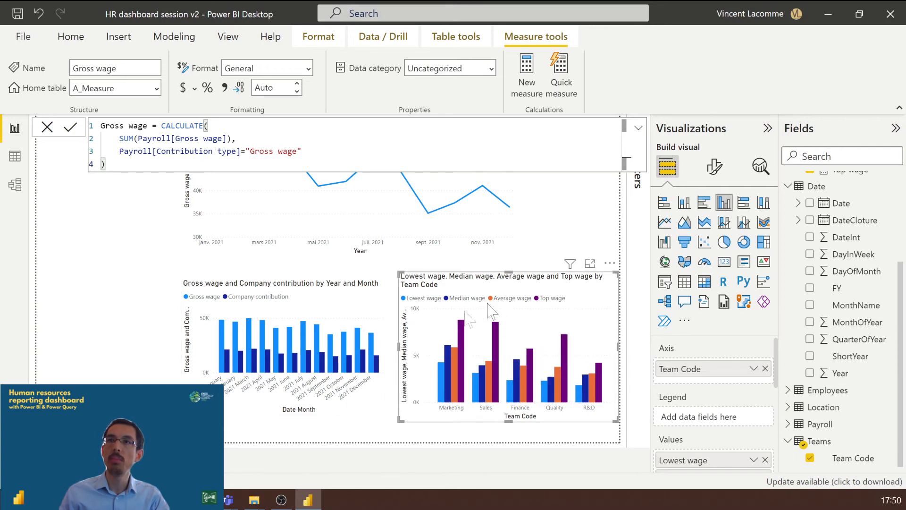
# Step: Align the Gross wage and Company contribution chart with the wage comparison chart, and convert it to a stacked column chart
pyautogui.click(365, 306)
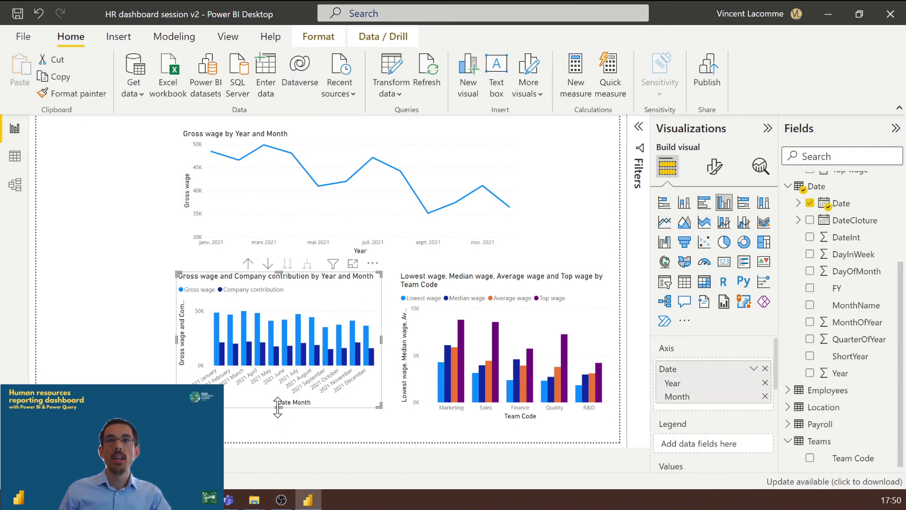
pyautogui.moveTo(278, 407); pyautogui.dragTo(278, 420)
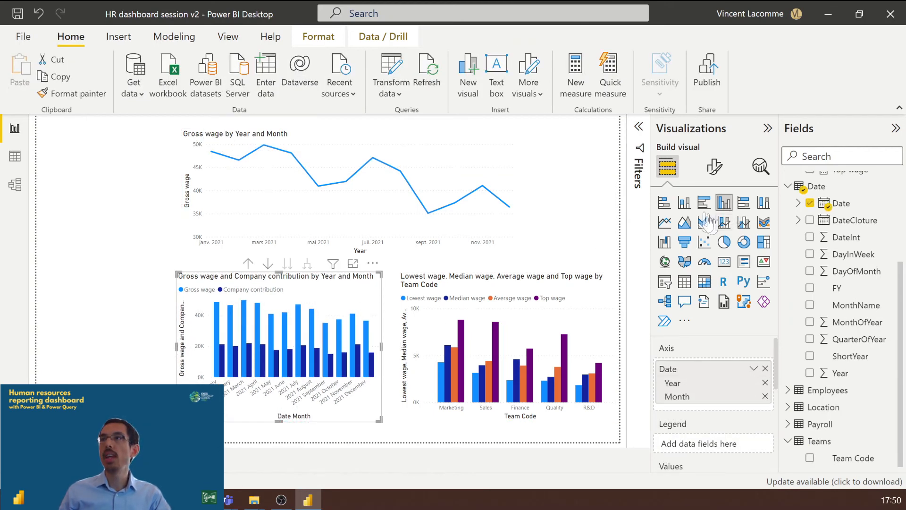
pyautogui.click(684, 204)
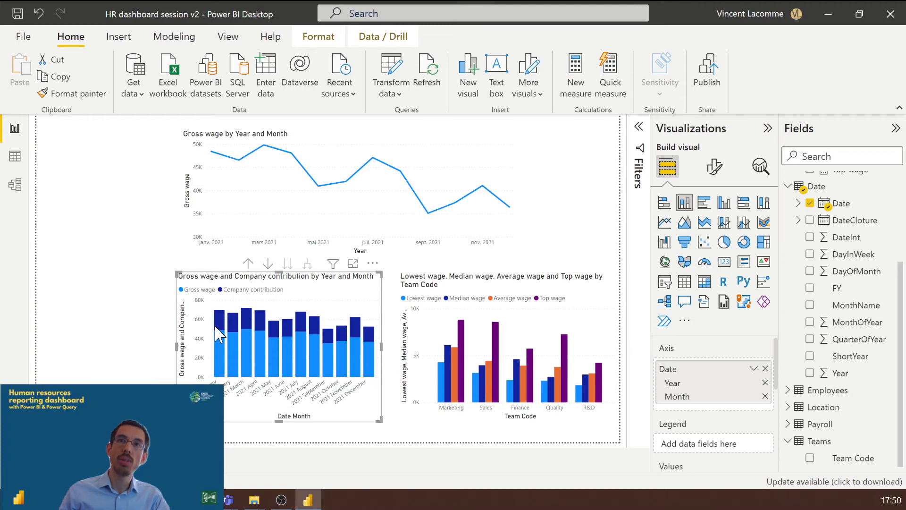
# Step: Add a slicer to the report page and set Team Code from the Teams table as its field
pyautogui.click(396, 445)
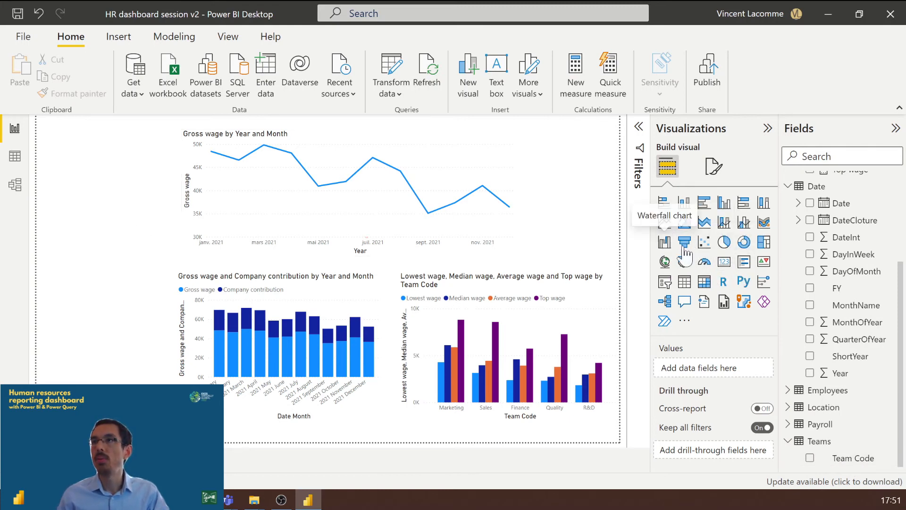
pyautogui.click(665, 283)
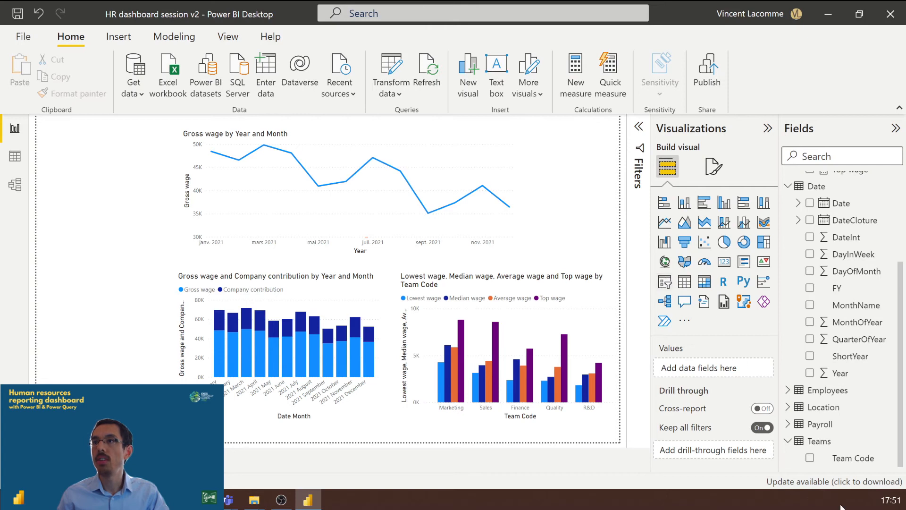
pyautogui.click(809, 458)
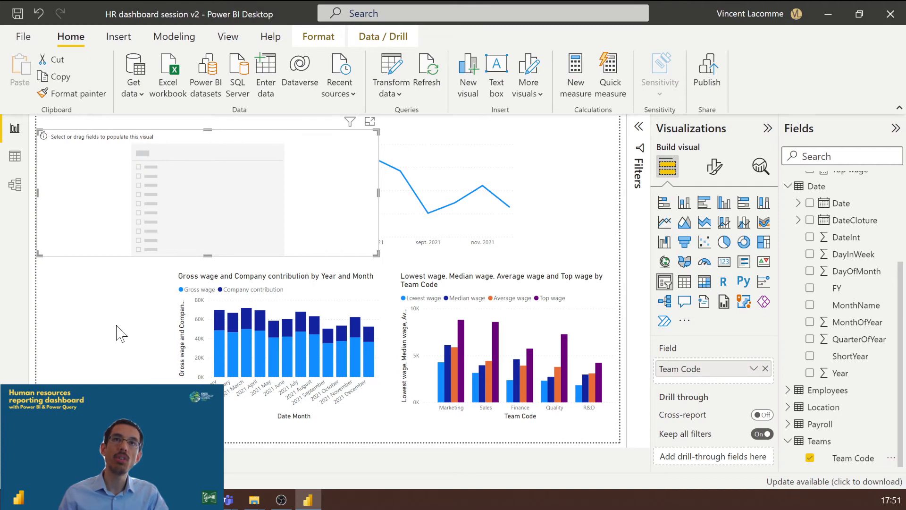
pyautogui.click(266, 122)
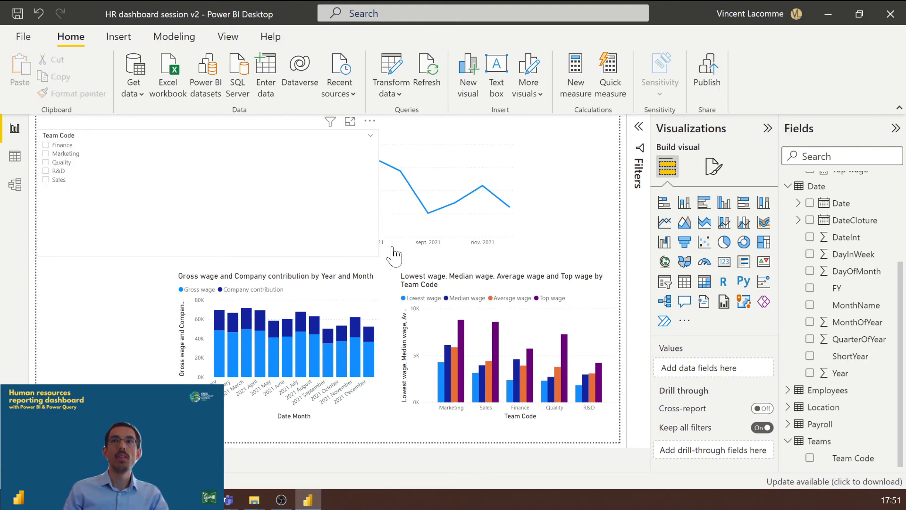
# Step: Shrink the Team Code slicer, place it in the free space beside the charts, and clear its team selection
pyautogui.moveTo(319, 261); pyautogui.dragTo(125, 340)
pyautogui.moveTo(84, 128); pyautogui.dragTo(96, 231)
pyautogui.moveTo(94, 352)
pyautogui.mouseDown()
pyautogui.moveTo(116, 363)
pyautogui.moveTo(104, 355)
pyautogui.mouseUp()
pyautogui.moveTo(126, 389); pyautogui.dragTo(93, 284)
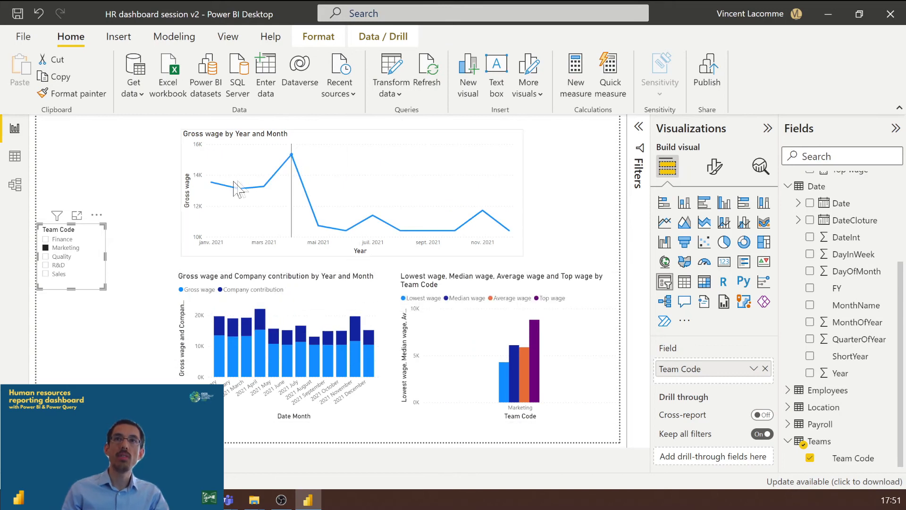
pyautogui.click(87, 230)
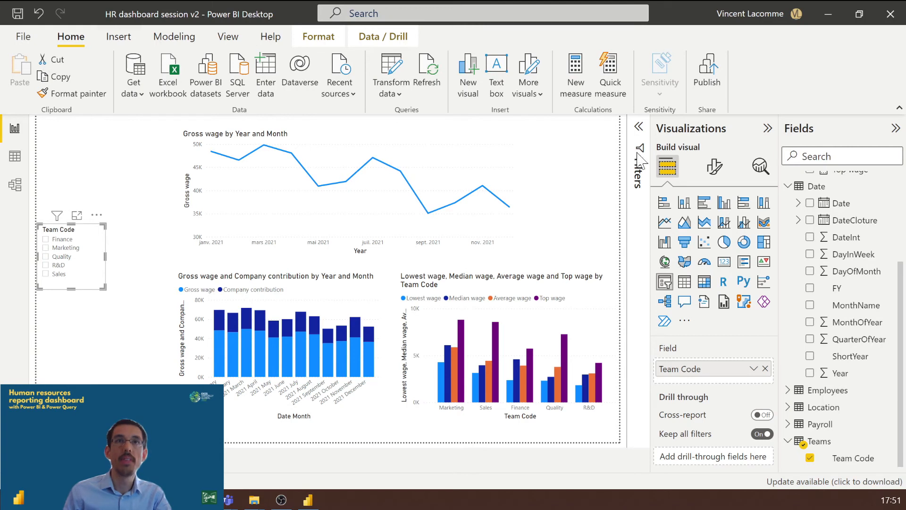
pyautogui.click(151, 181)
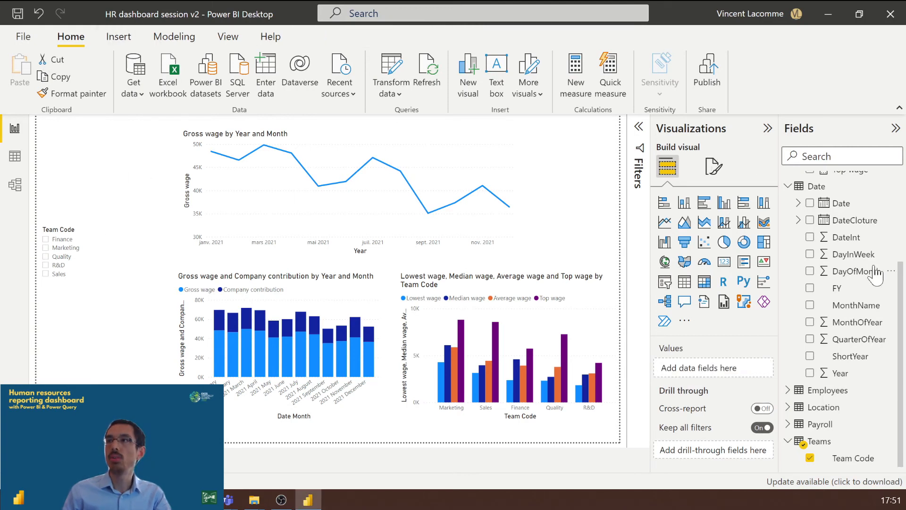
# Step: Add a card showing the Gross wage measure, size it down, and place it above the Team Code slicer
pyautogui.scroll(3, 873, 274)
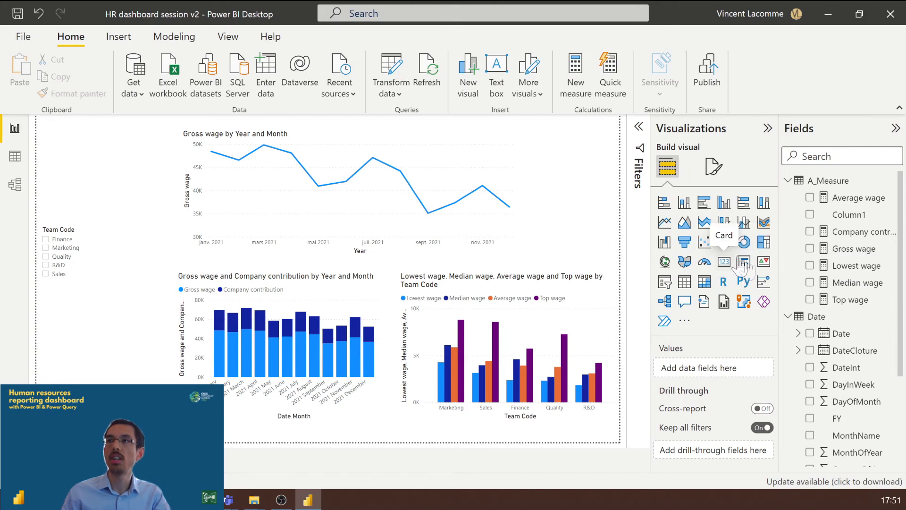
pyautogui.click(725, 263)
pyautogui.click(810, 248)
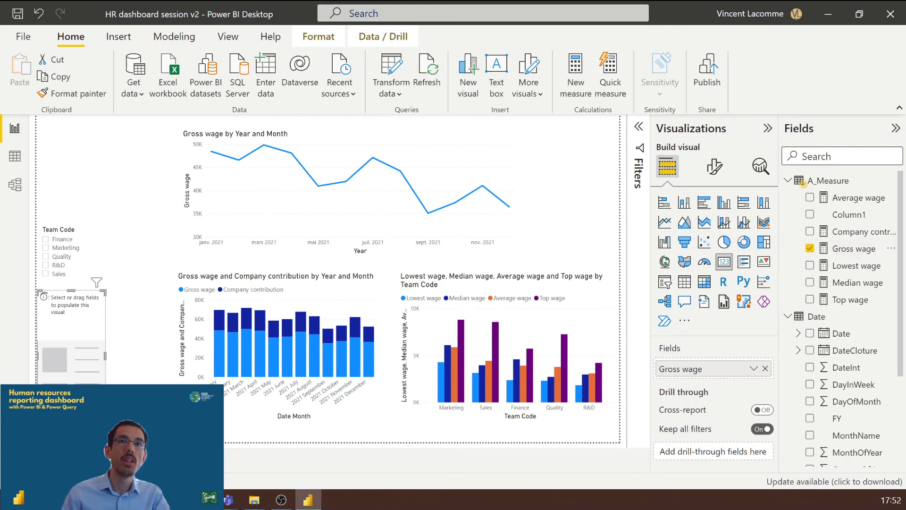
pyautogui.press('Delete')
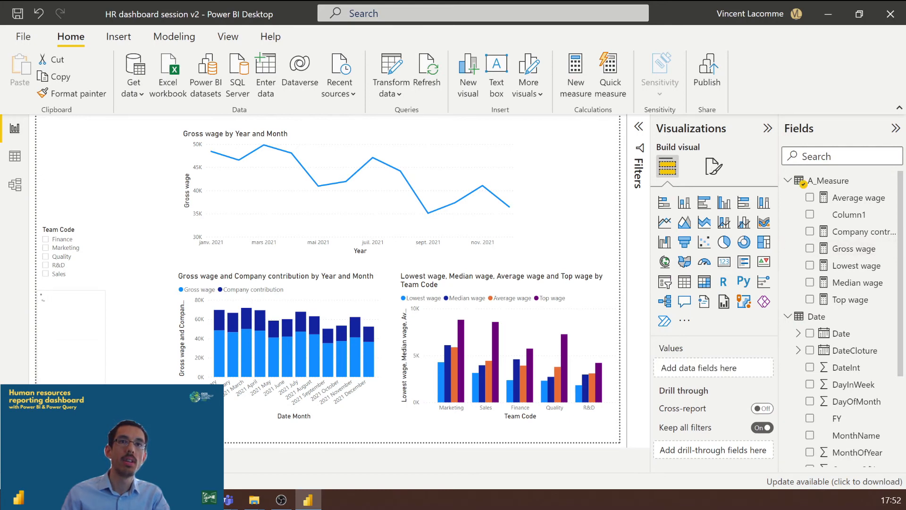
pyautogui.hotkey('ctrl', 'z')
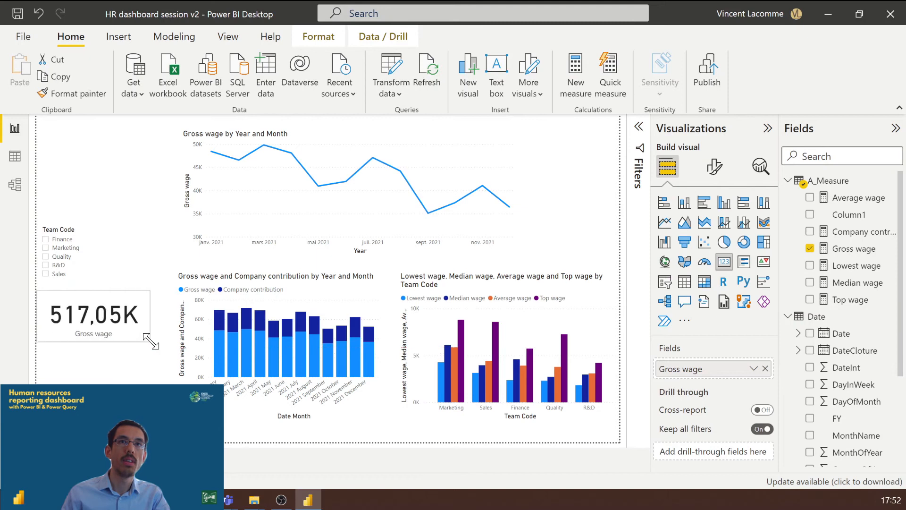
pyautogui.moveTo(94, 330); pyautogui.dragTo(97, 176)
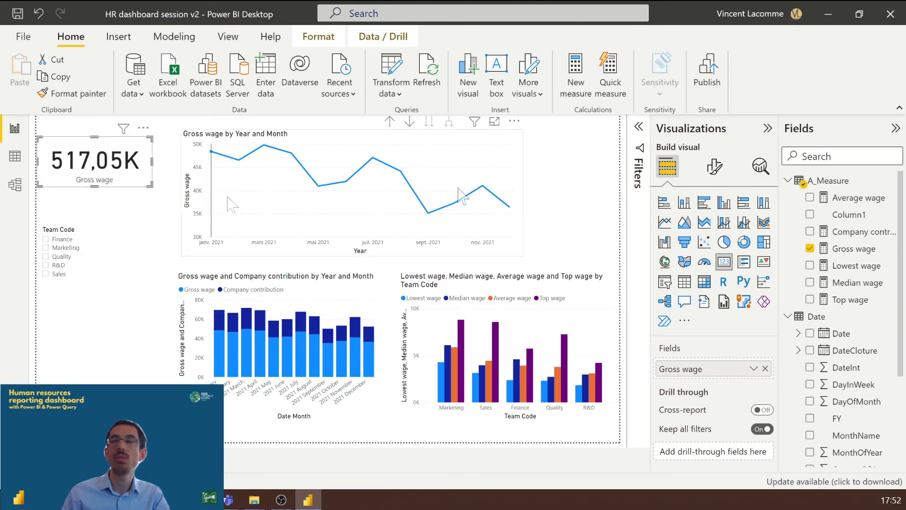
# Step: Add a small Average wage card under the Gross wage card, moving the Team Code slicer down to make room
pyautogui.click(123, 214)
pyautogui.click(724, 262)
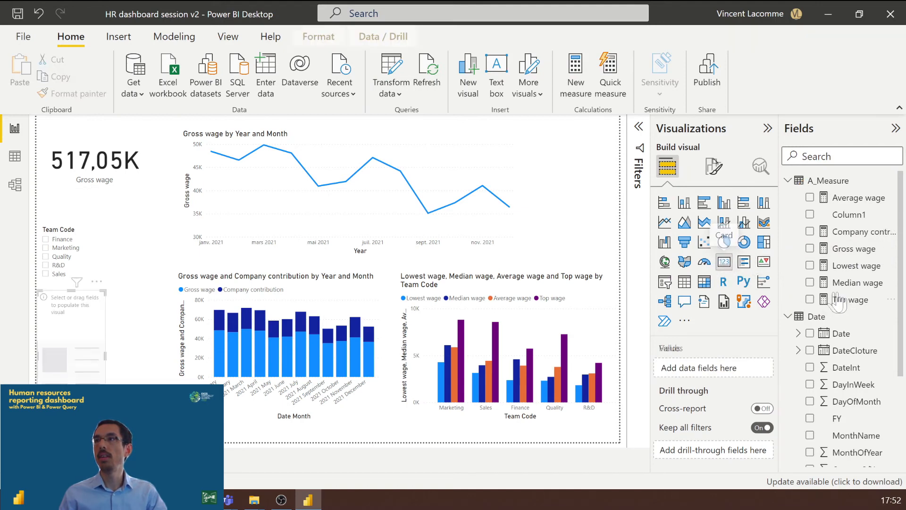
pyautogui.click(810, 197)
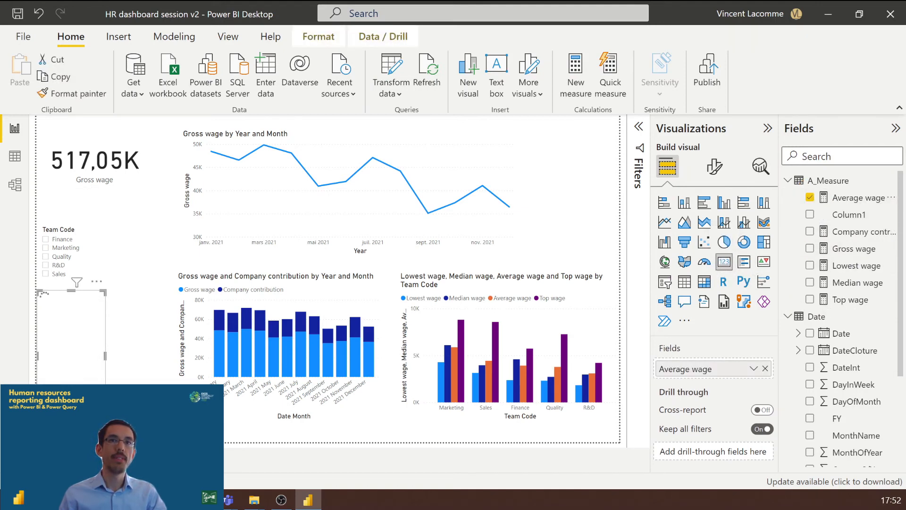
pyautogui.moveTo(127, 376); pyautogui.dragTo(153, 331)
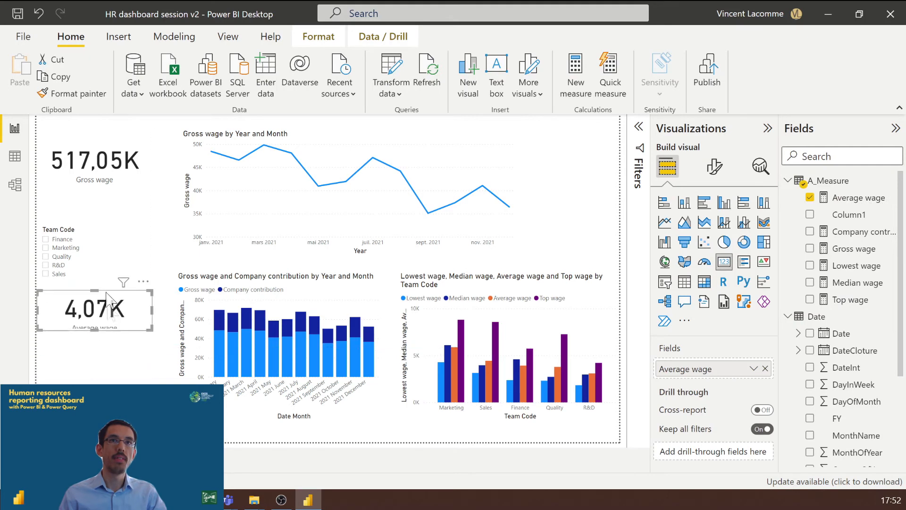
pyautogui.moveTo(101, 311); pyautogui.dragTo(104, 215)
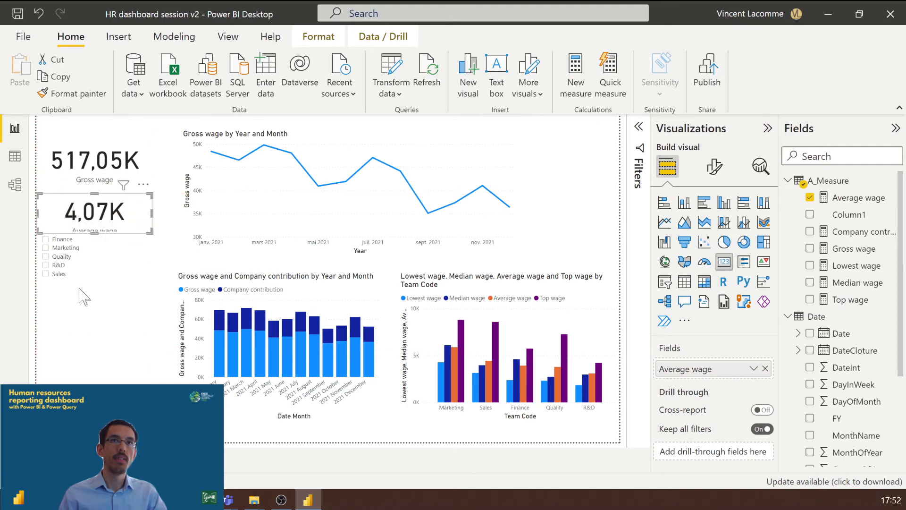
pyautogui.moveTo(78, 288); pyautogui.dragTo(81, 335)
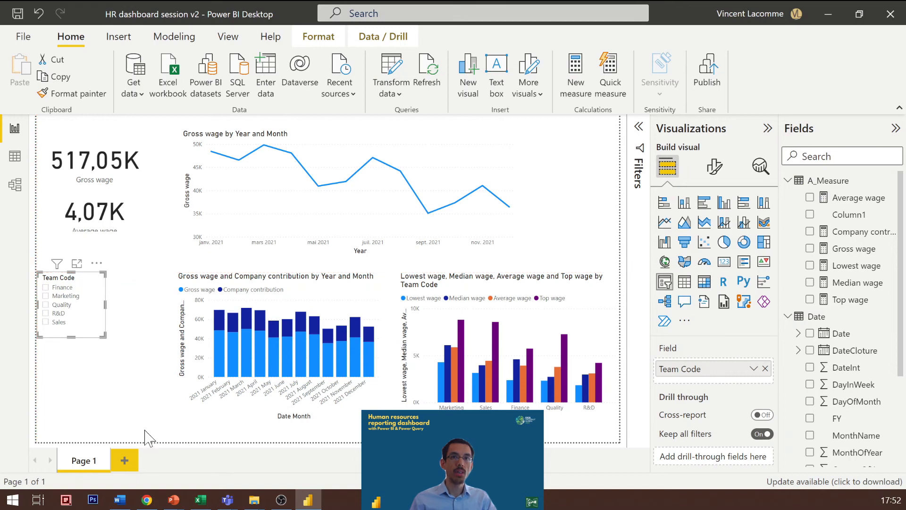
# Step: Rename the report page as Dashboard
pyautogui.click(144, 430)
pyautogui.doubleClick(76, 465)
pyautogui.write('D')
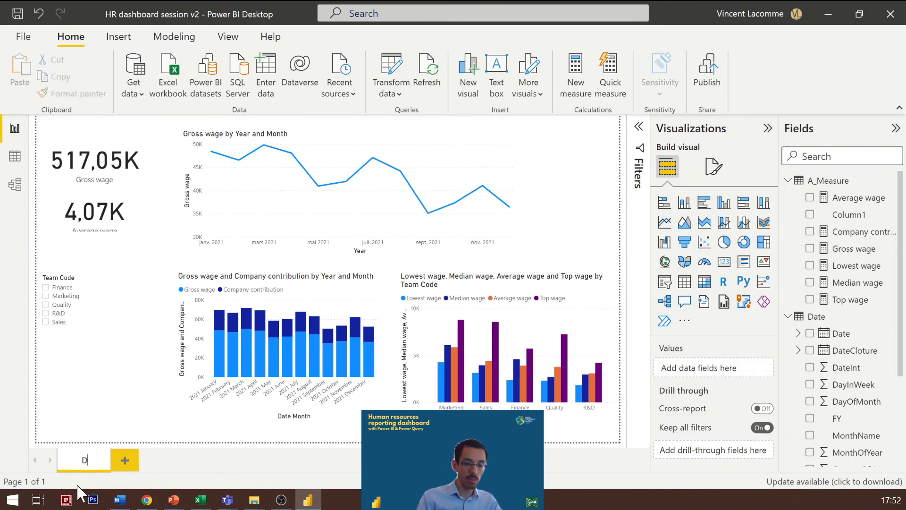
pyautogui.write('ashboard')
pyautogui.hotkey('ctrl', 'a')
pyautogui.write('D')
pyautogui.press('Return')
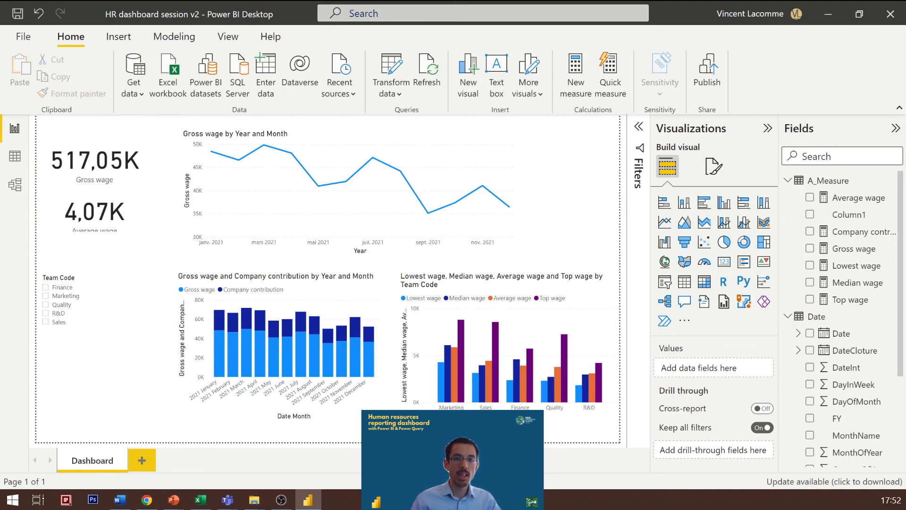
# Step: Add a new report page, expand the filter settings, and insert a matrix visual on the page
pyautogui.click(142, 460)
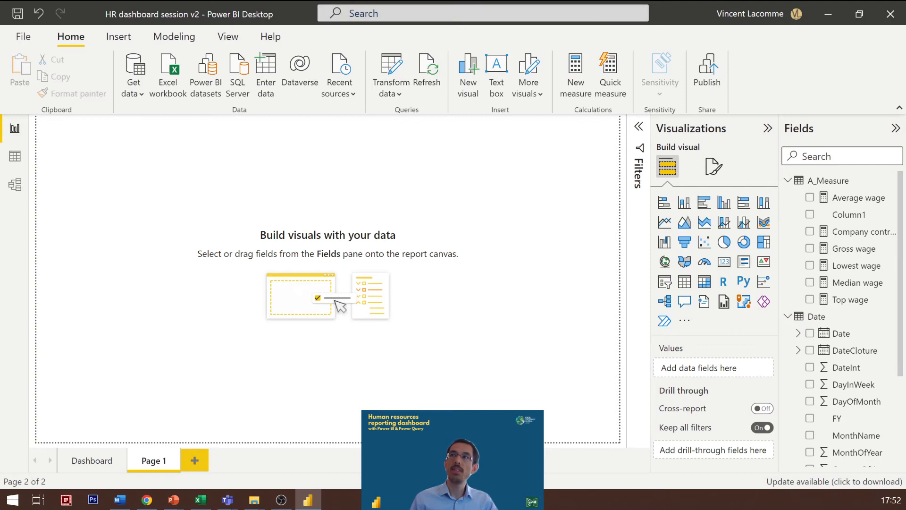
pyautogui.click(639, 127)
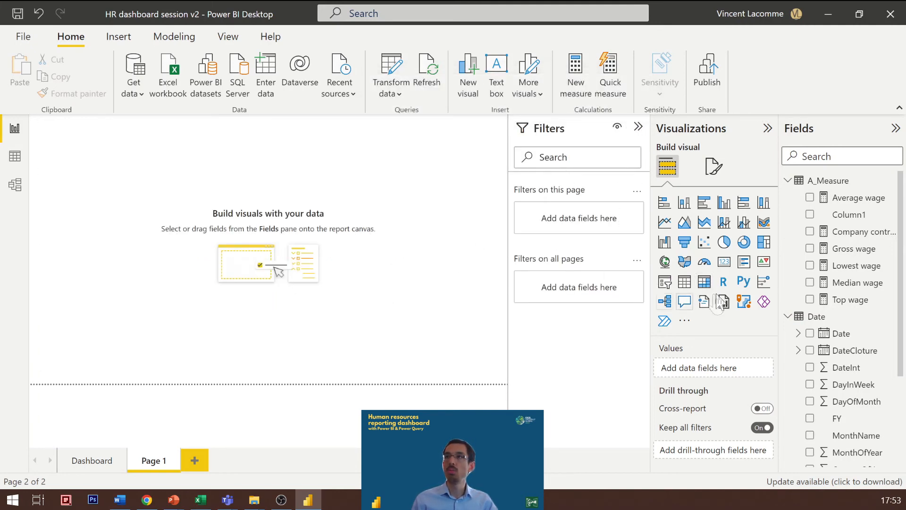
pyautogui.click(704, 282)
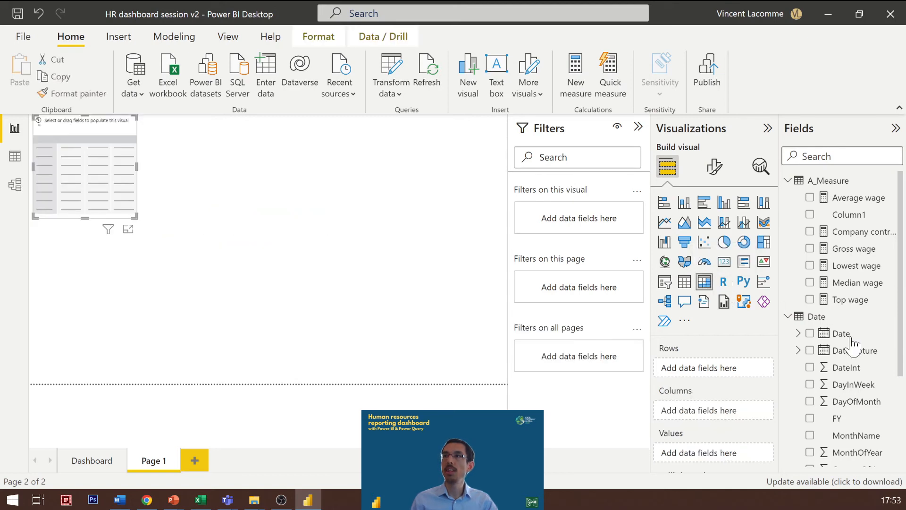
# Step: Set Full name from the Employees table as the matrix rows and the Gross wage measure as its values
pyautogui.scroll(-3, 845, 321)
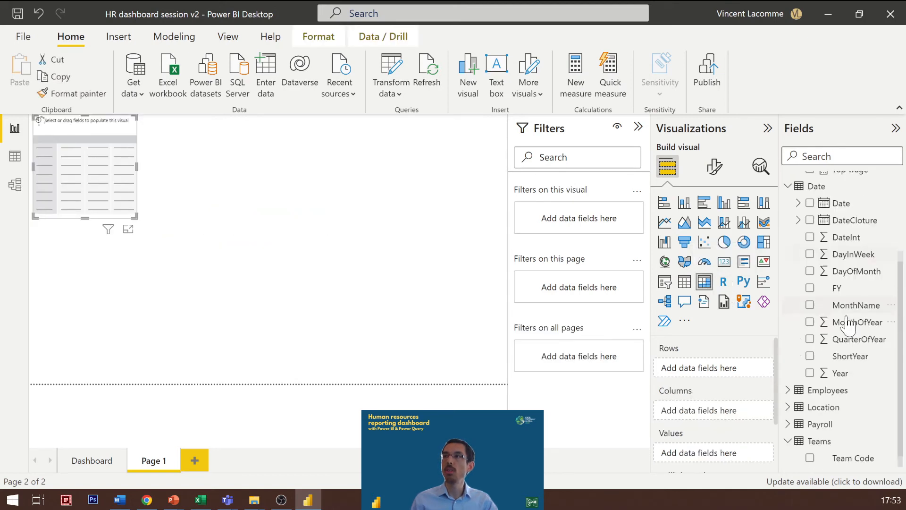
pyautogui.click(788, 390)
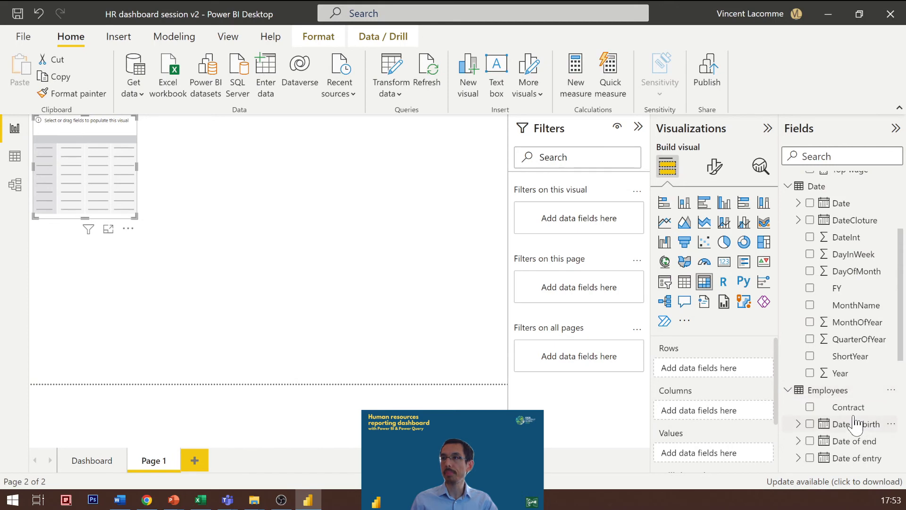
pyautogui.scroll(-5, 852, 425)
pyautogui.click(810, 273)
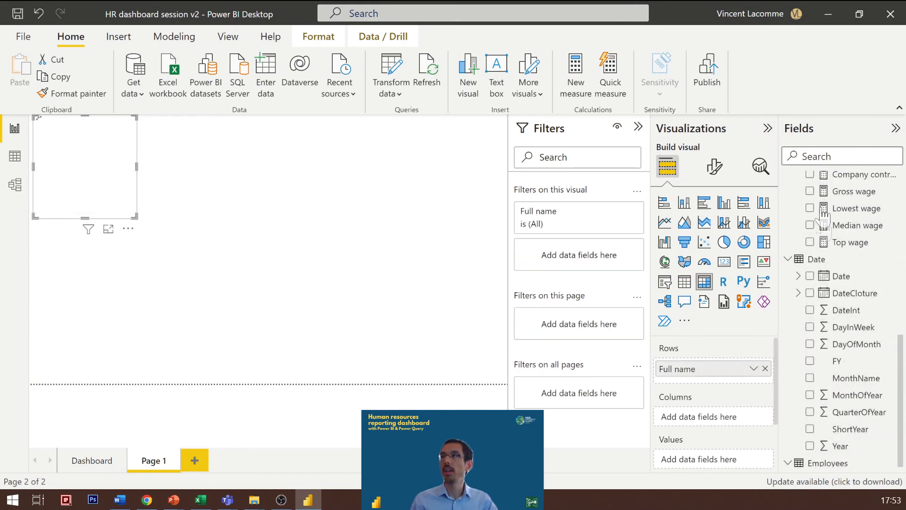
pyautogui.scroll(3, 819, 226)
pyautogui.click(810, 249)
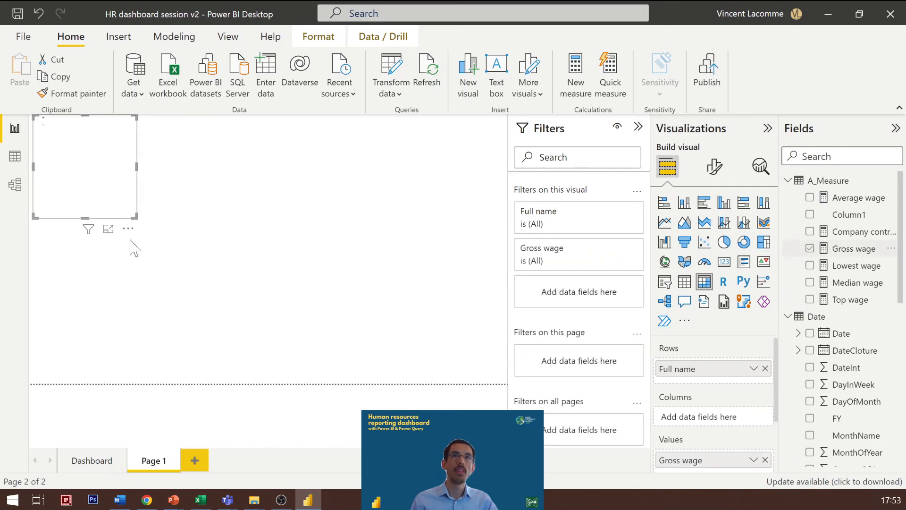
# Step: Make the matrix taller so every employee row fits, and place a duplicate of it alongside
pyautogui.moveTo(117, 192); pyautogui.dragTo(129, 237)
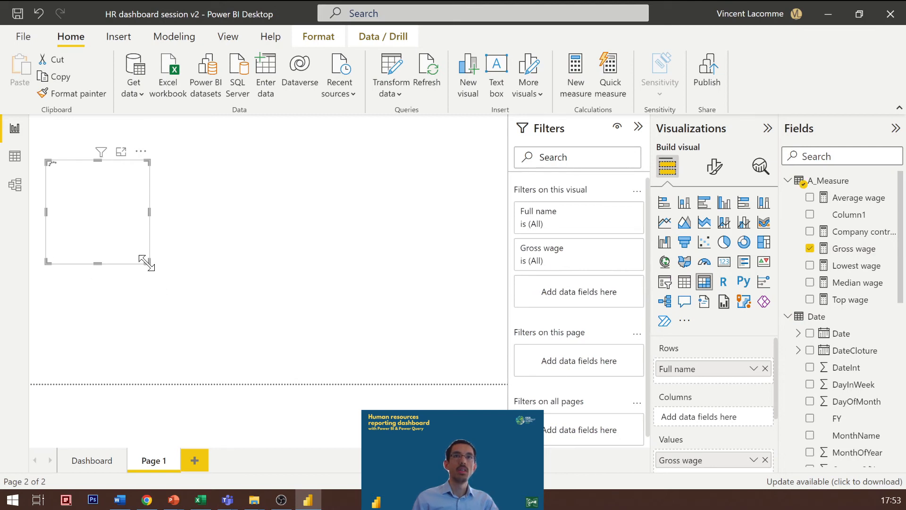
pyautogui.moveTo(145, 262); pyautogui.dragTo(146, 299)
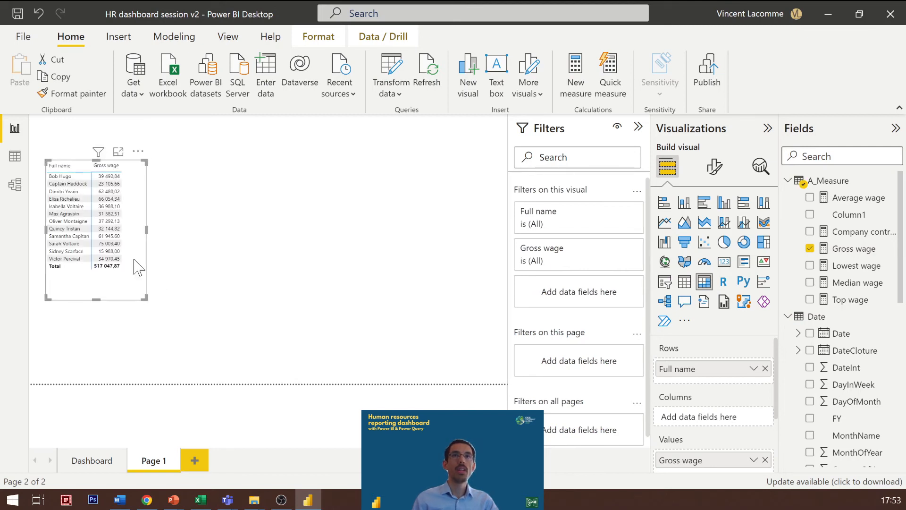
pyautogui.click(225, 251)
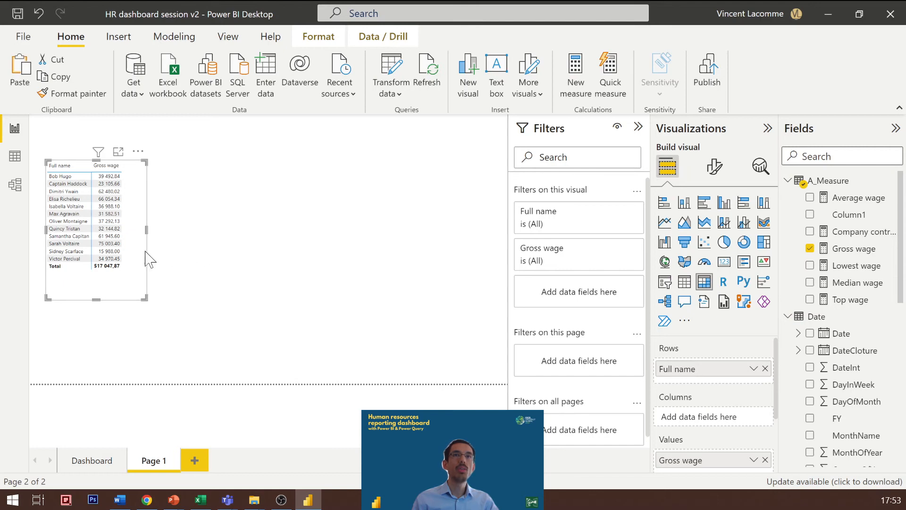
pyautogui.hotkey('ctrl', 'v')
pyautogui.moveTo(131, 266); pyautogui.dragTo(249, 272)
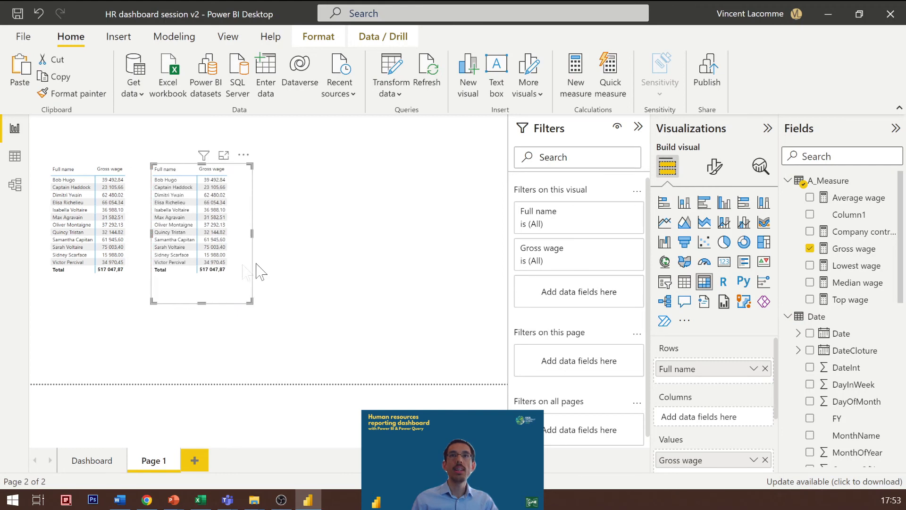
# Step: Filter the duplicate matrix's Full name to the Top 5 by Gross wage, and sort it by Gross wage in descending order
pyautogui.click(617, 213)
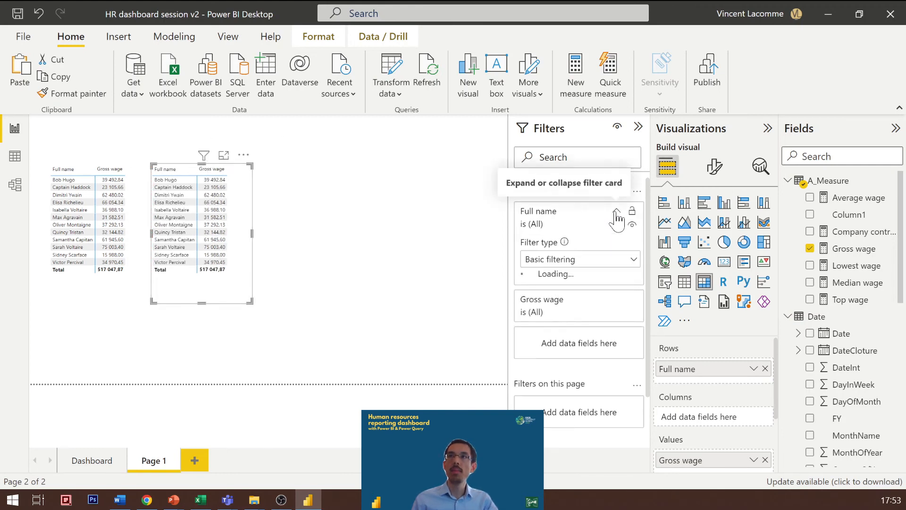
pyautogui.click(562, 264)
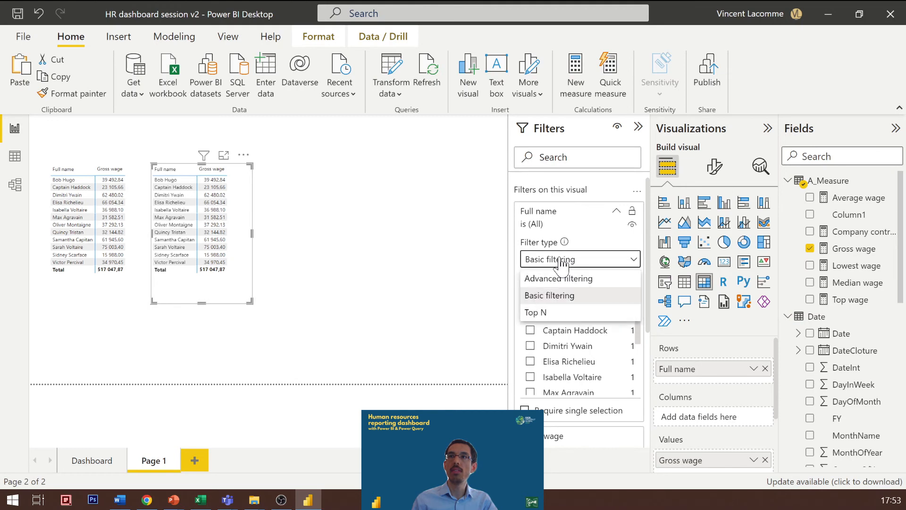
pyautogui.click(559, 313)
pyautogui.click(609, 296)
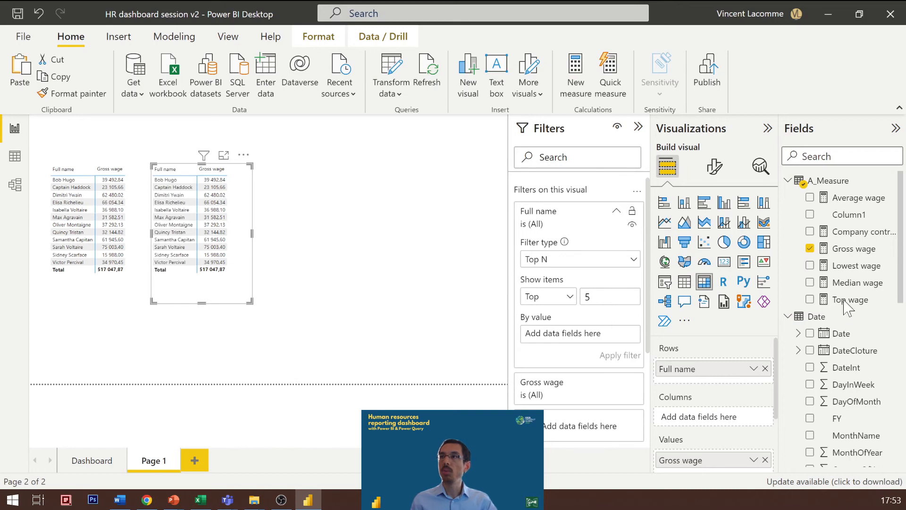
pyautogui.moveTo(854, 255); pyautogui.dragTo(576, 335)
pyautogui.click(610, 355)
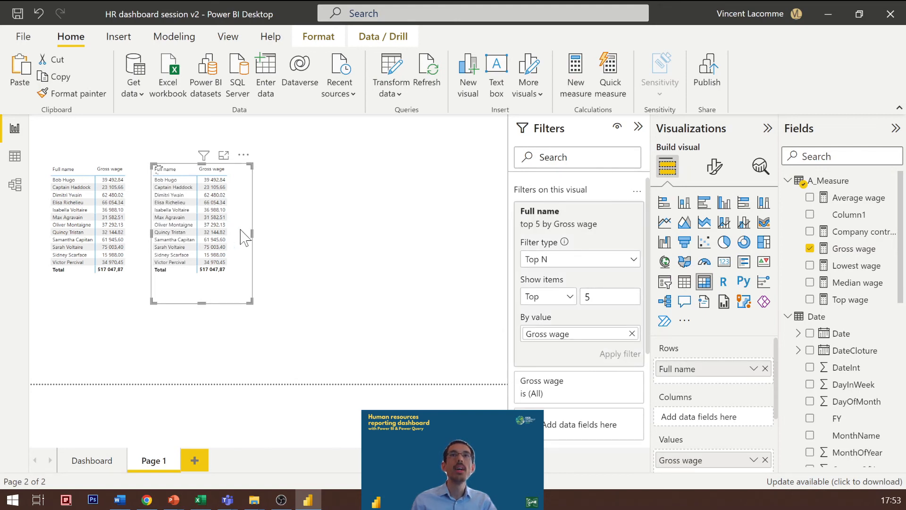
pyautogui.click(225, 170)
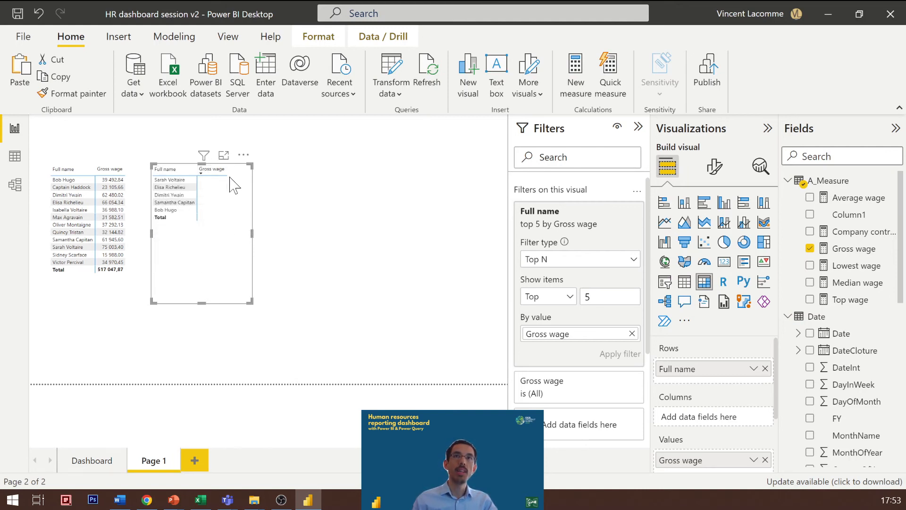
# Step: Sort the matrix listing all employees by Gross wage in descending order, and deselect it
pyautogui.click(106, 173)
pyautogui.click(116, 171)
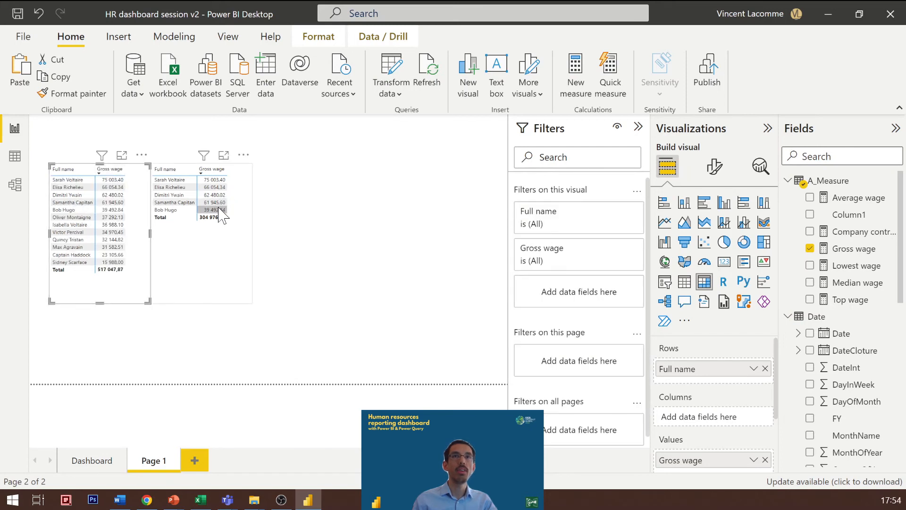
pyautogui.click(339, 246)
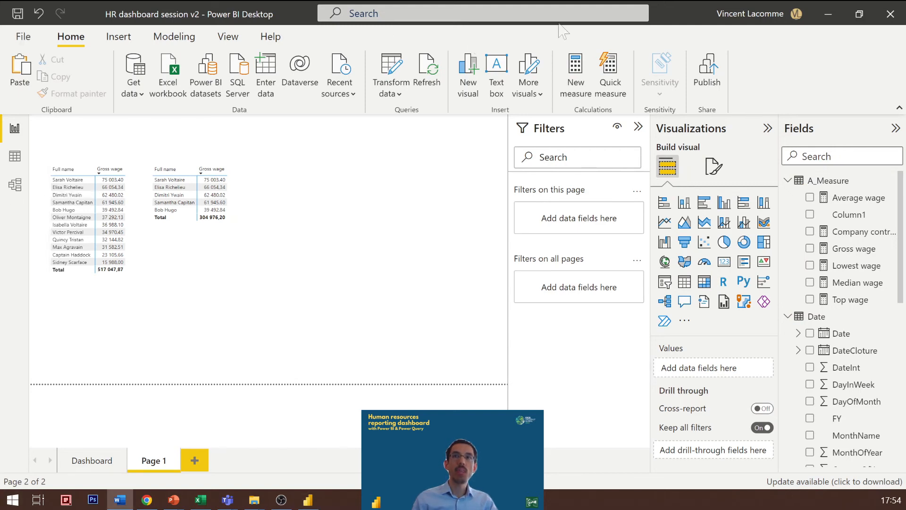
# Step: Add a new report page, and import the Microsoft Tornado chart visual from the online visuals gallery
pyautogui.click(194, 460)
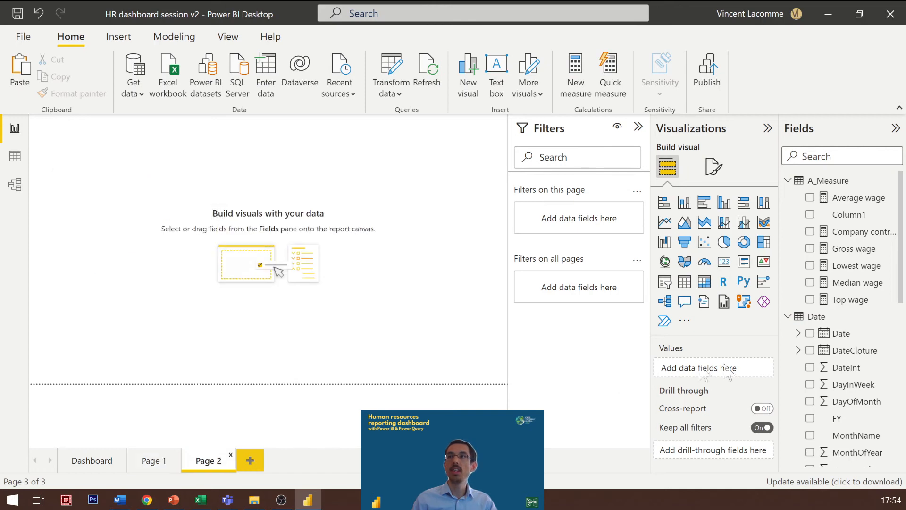
pyautogui.click(684, 321)
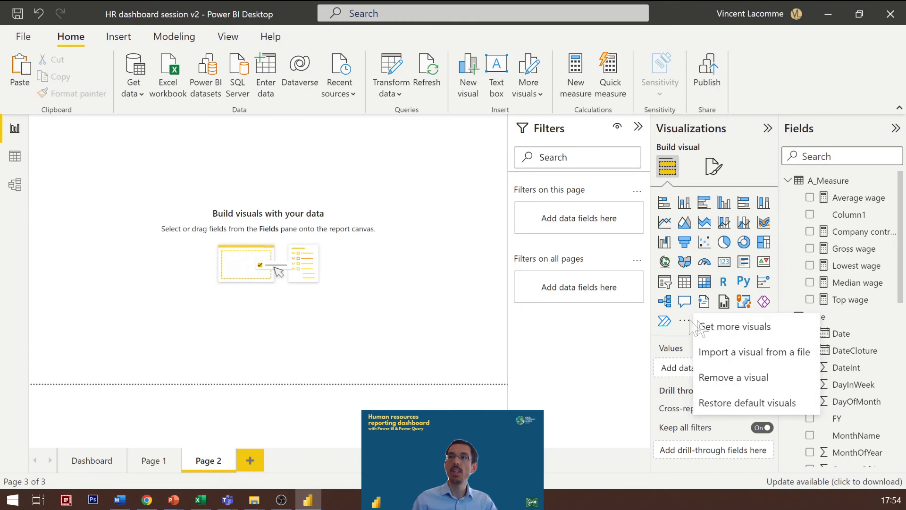
pyautogui.click(726, 328)
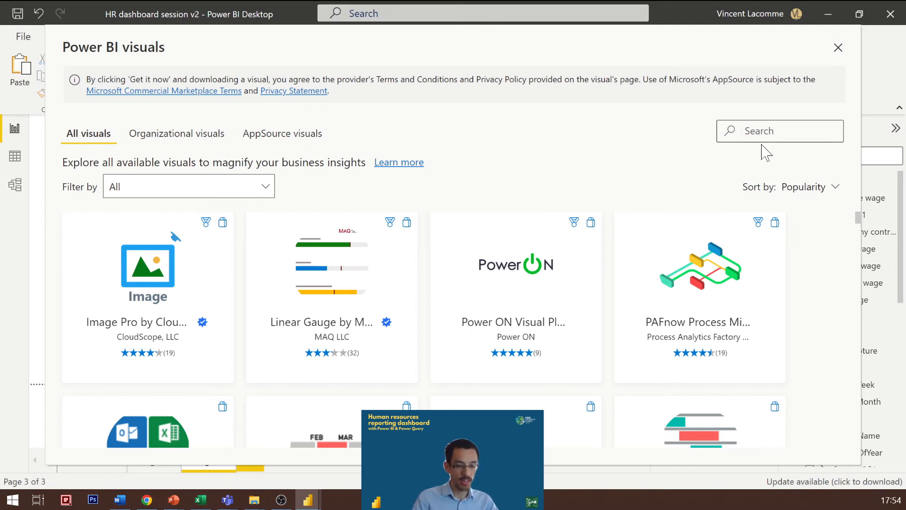
pyautogui.write('tornado')
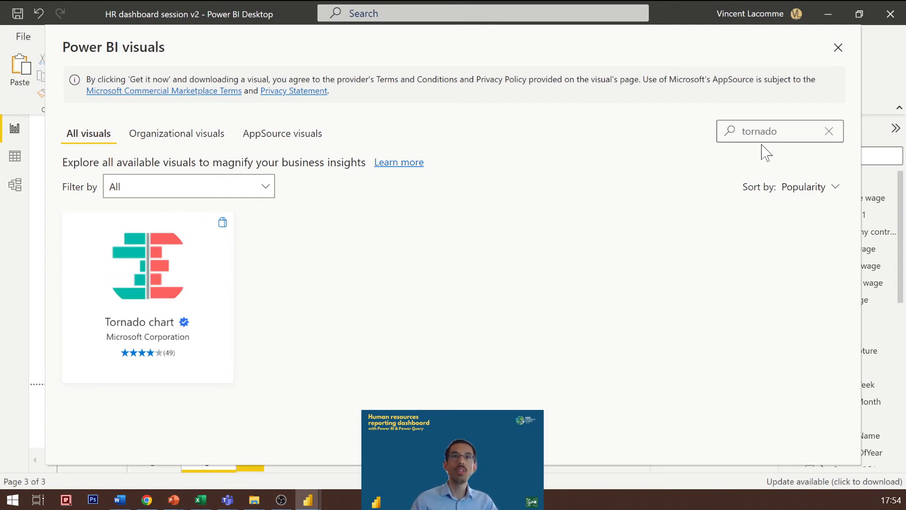
pyautogui.click(185, 249)
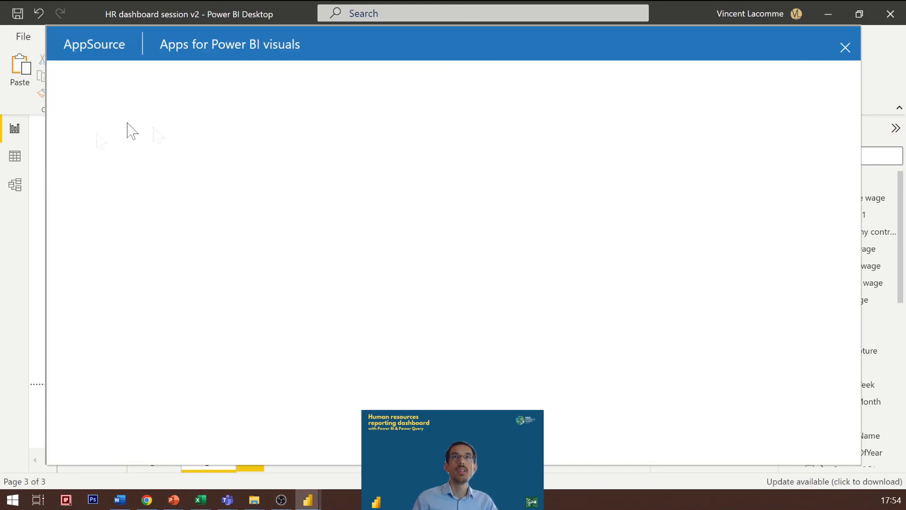
pyautogui.click(149, 258)
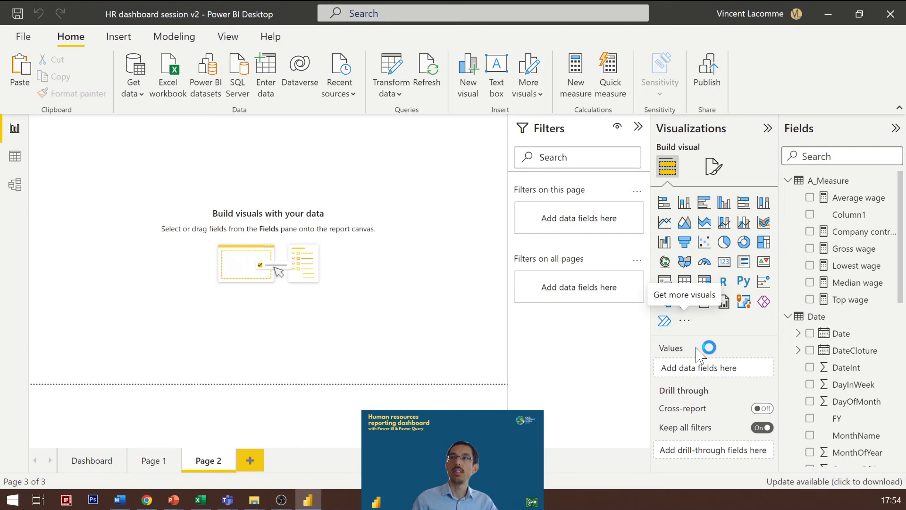
pyautogui.click(572, 276)
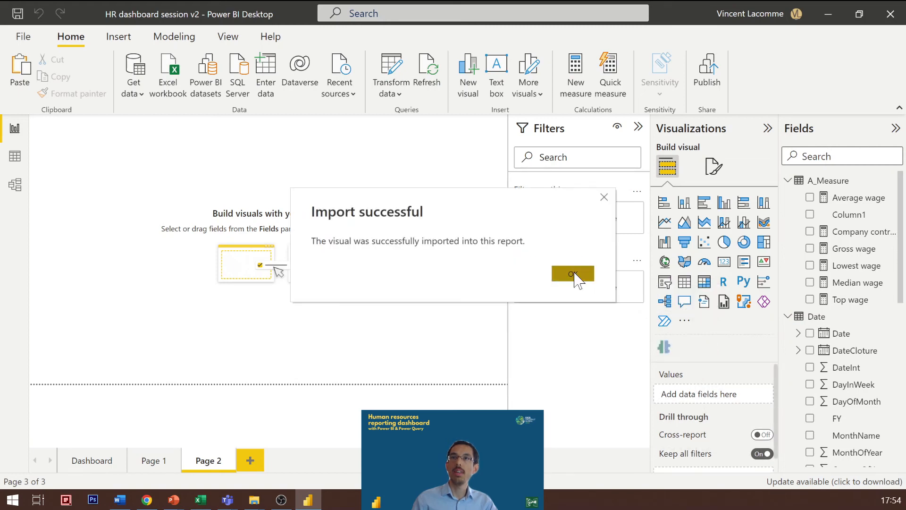
# Step: Insert a tornado chart on the new page, move it down slightly and enlarge it to about half the canvas width
pyautogui.click(664, 348)
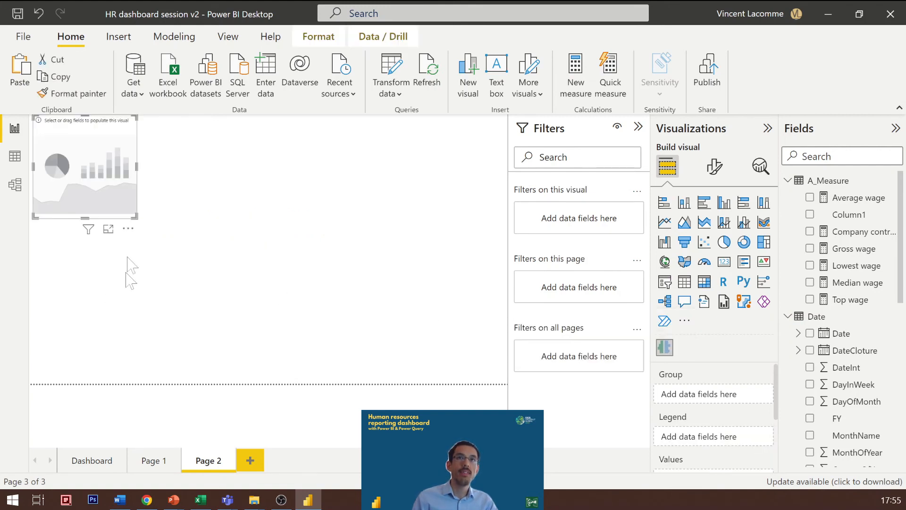
pyautogui.moveTo(104, 153); pyautogui.dragTo(113, 194)
pyautogui.moveTo(145, 257); pyautogui.dragTo(261, 381)
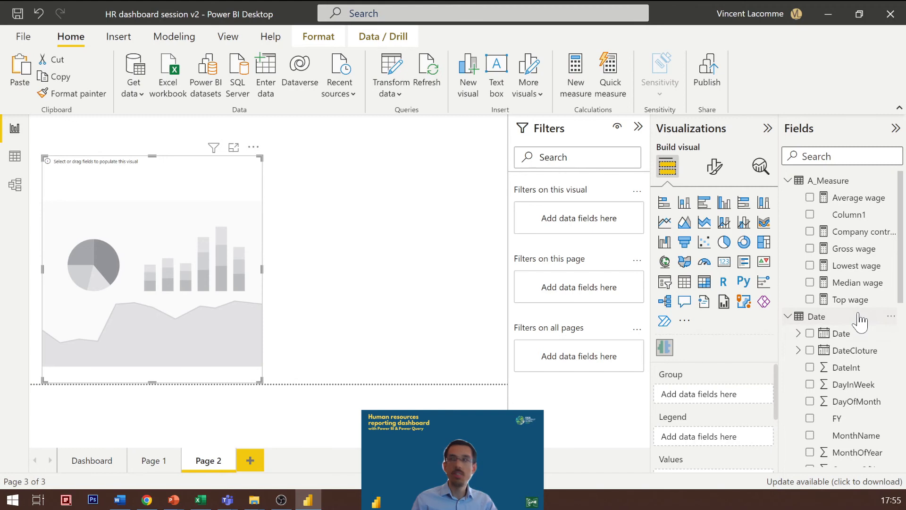
# Step: Set the tornado chart's values to Gross wage, its legend to Sex from Employees, and its group to Team Code from Teams
pyautogui.scroll(-1, 718, 434)
pyautogui.moveTo(880, 255); pyautogui.dragTo(722, 439)
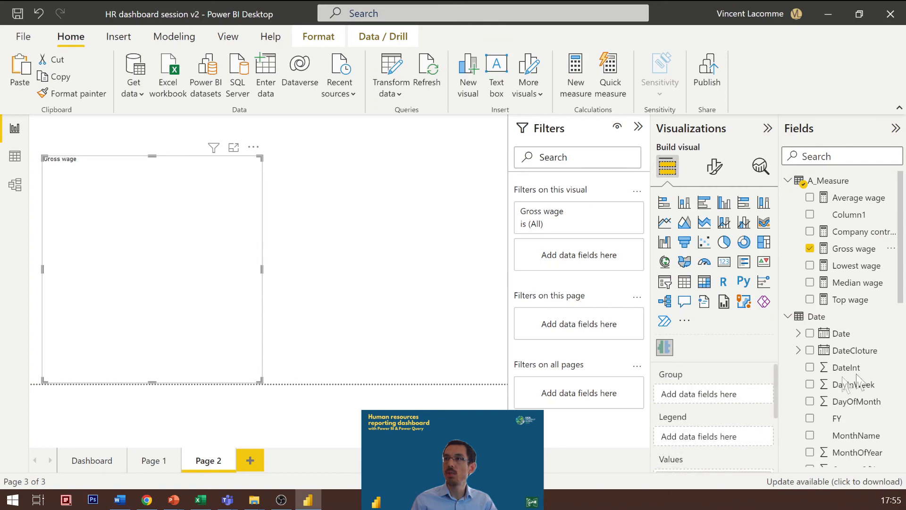
pyautogui.scroll(-8, 859, 383)
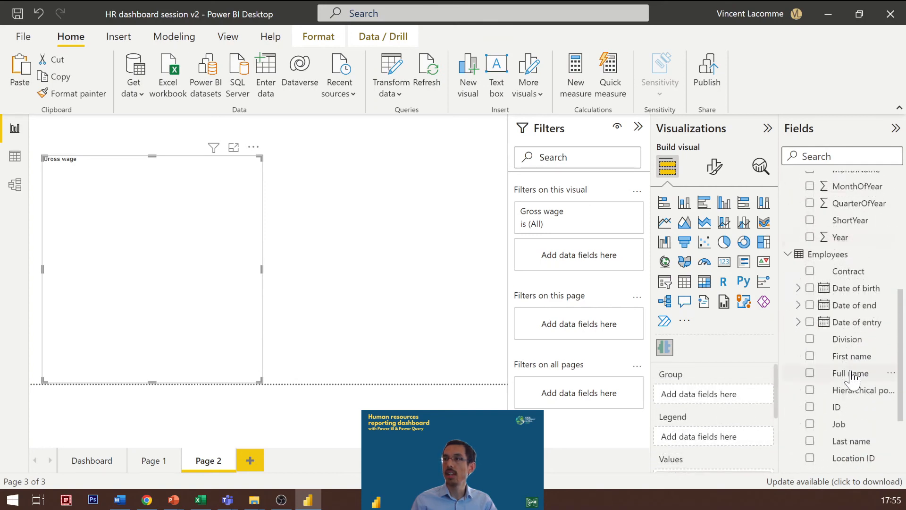
pyautogui.moveTo(850, 373); pyautogui.dragTo(683, 436)
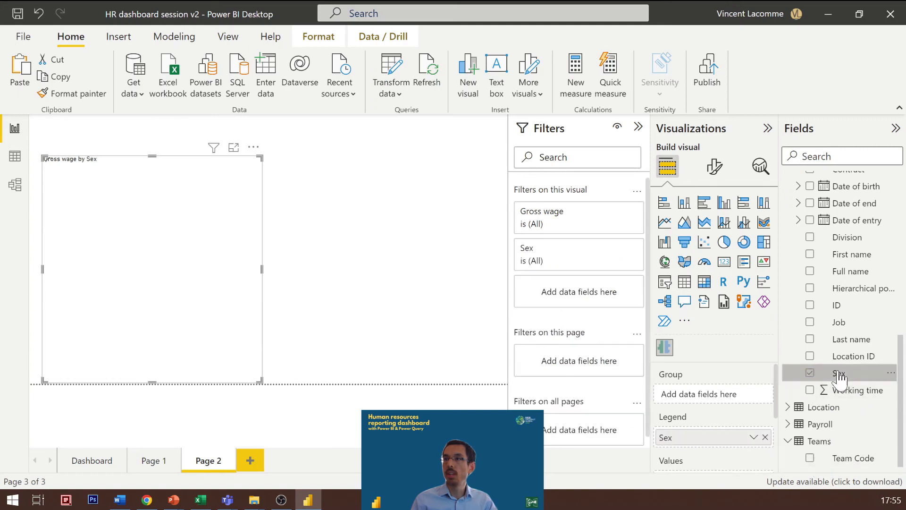
pyautogui.moveTo(845, 460); pyautogui.dragTo(705, 406)
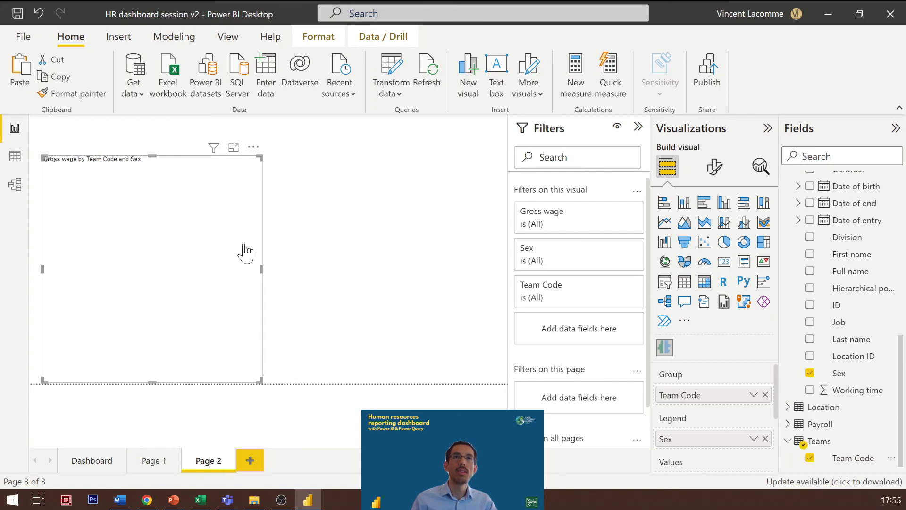
# Step: Collapse the filter settings to enlarge the canvas, and move the tornado chart slightly higher on the page
pyautogui.click(349, 223)
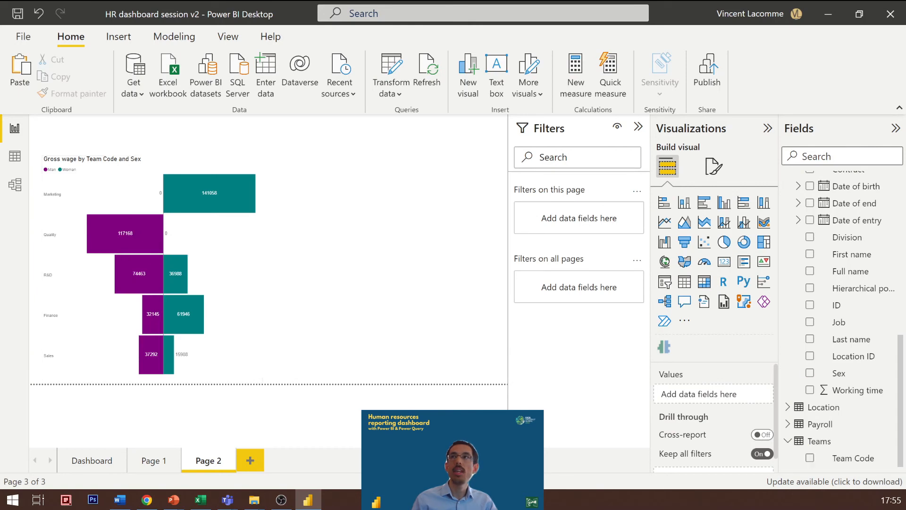
pyautogui.click(638, 127)
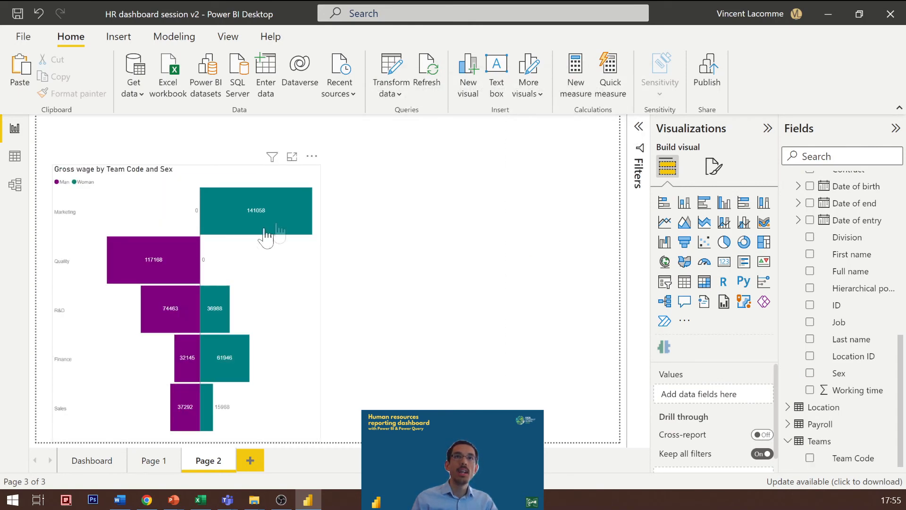
pyautogui.moveTo(208, 178); pyautogui.dragTo(216, 162)
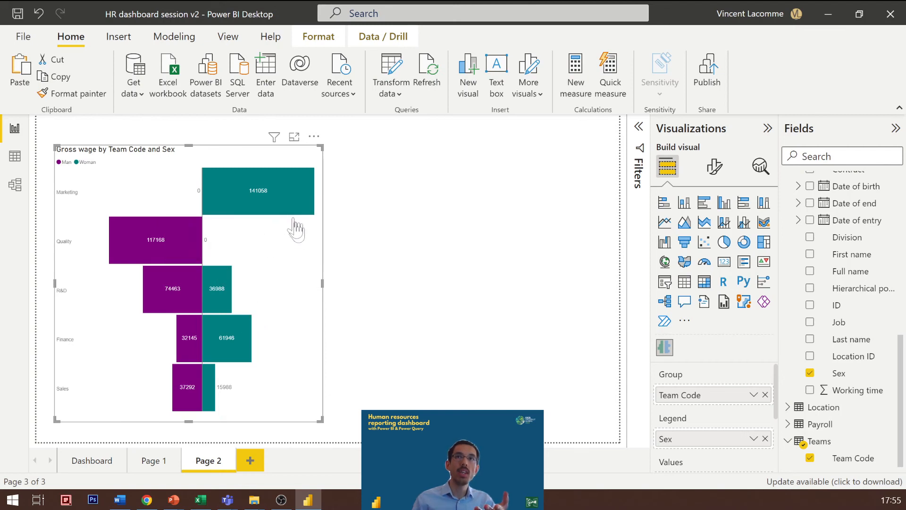
# Step: Replace Gross wage with the Average wage measure as the tornado chart's values, and inspect the Sales and Finance bars
pyautogui.scroll(-2, 727, 427)
pyautogui.scroll(5, 859, 286)
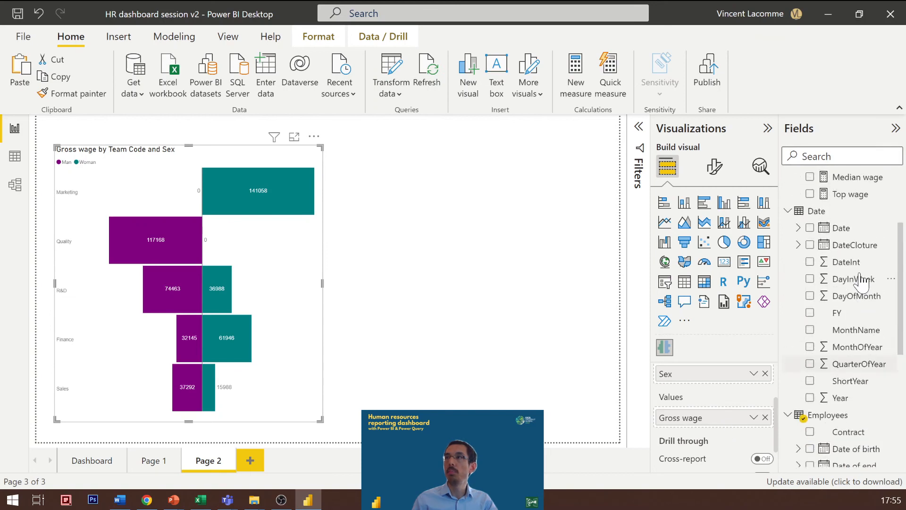
pyautogui.scroll(3, 860, 278)
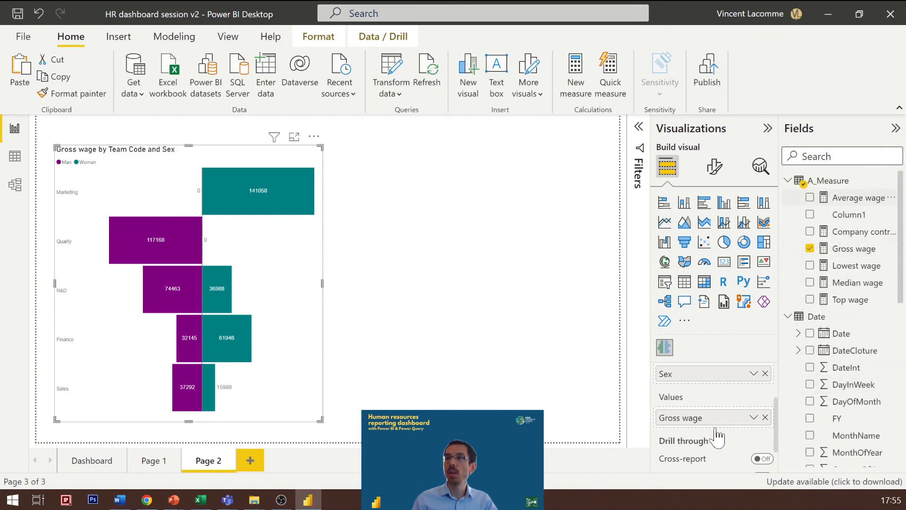
pyautogui.moveTo(716, 429); pyautogui.dragTo(717, 423)
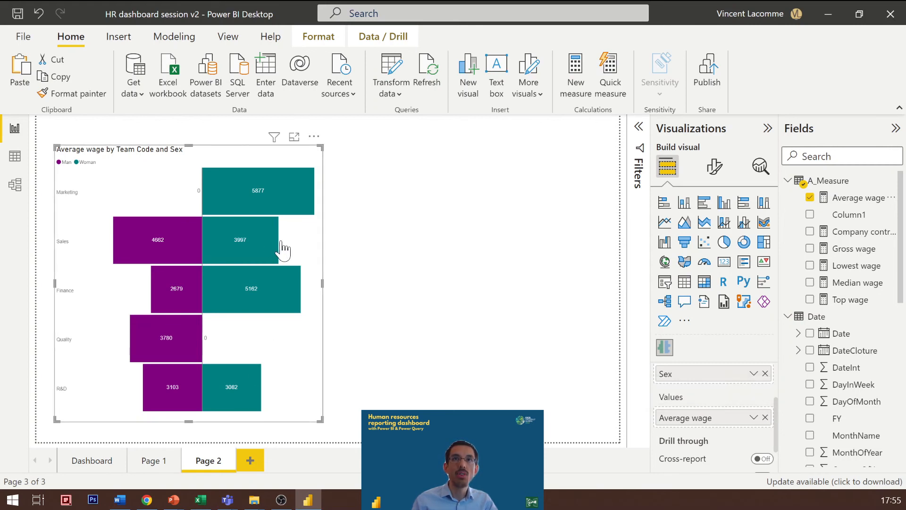
pyautogui.moveTo(224, 259)
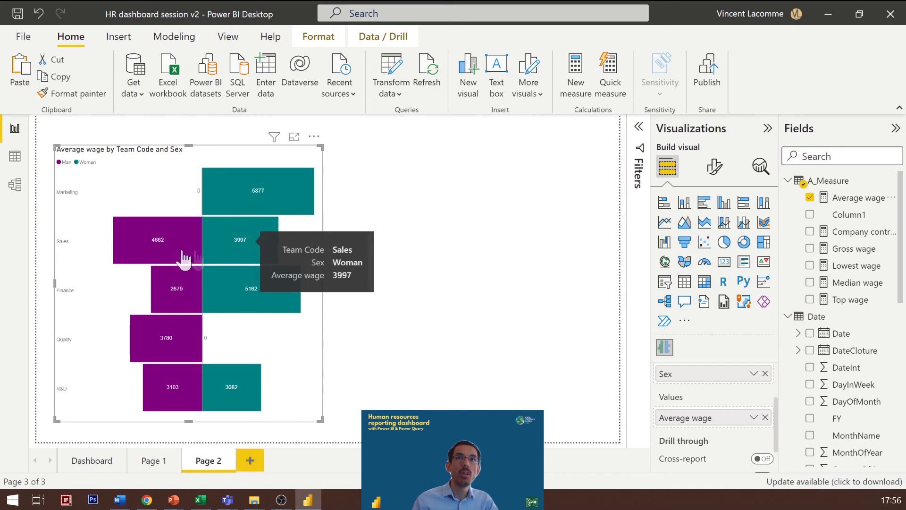
pyautogui.moveTo(173, 259)
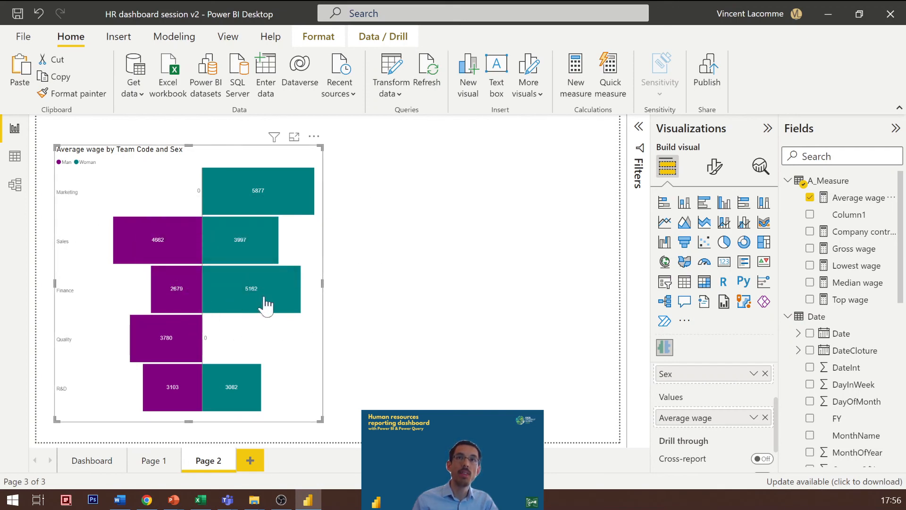
pyautogui.moveTo(213, 304)
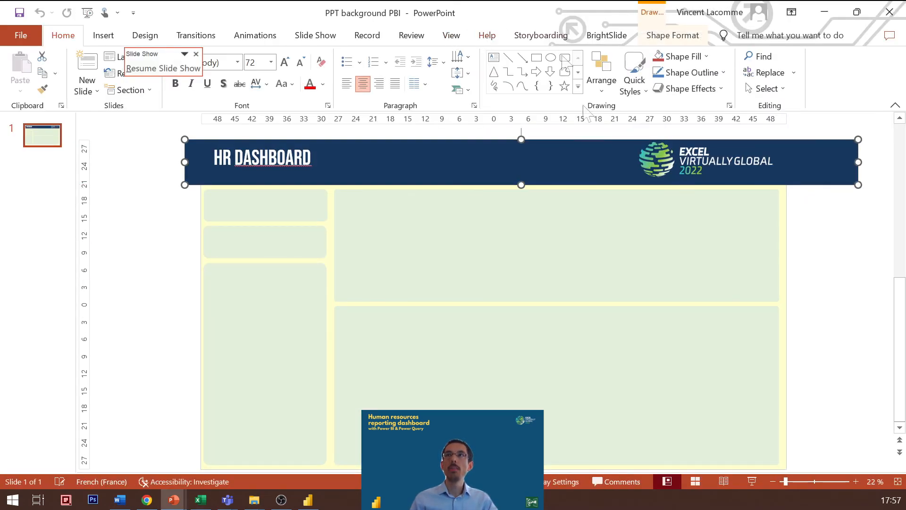
# Step: In PowerPoint, examine the placeholder rectangles on the HR Dashboard background slide
pyautogui.click(593, 228)
pyautogui.click(258, 208)
pyautogui.click(260, 236)
pyautogui.click(259, 302)
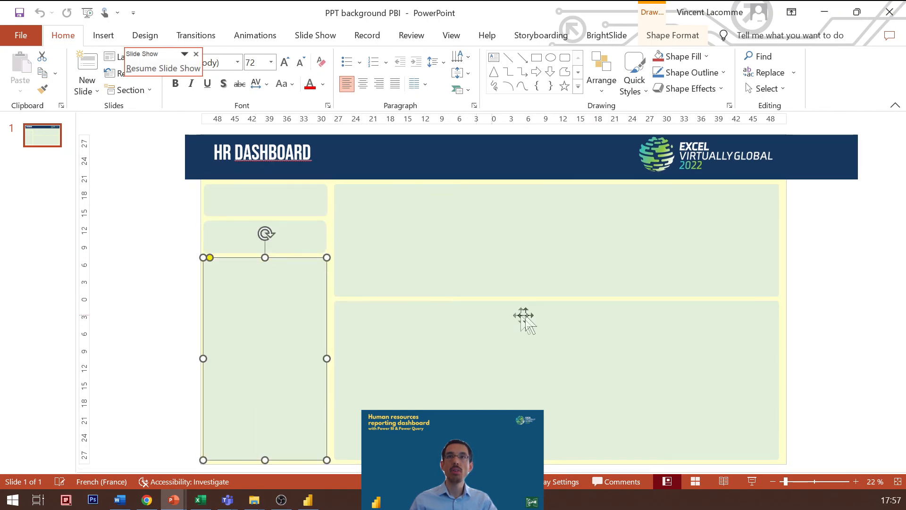
pyautogui.click(522, 314)
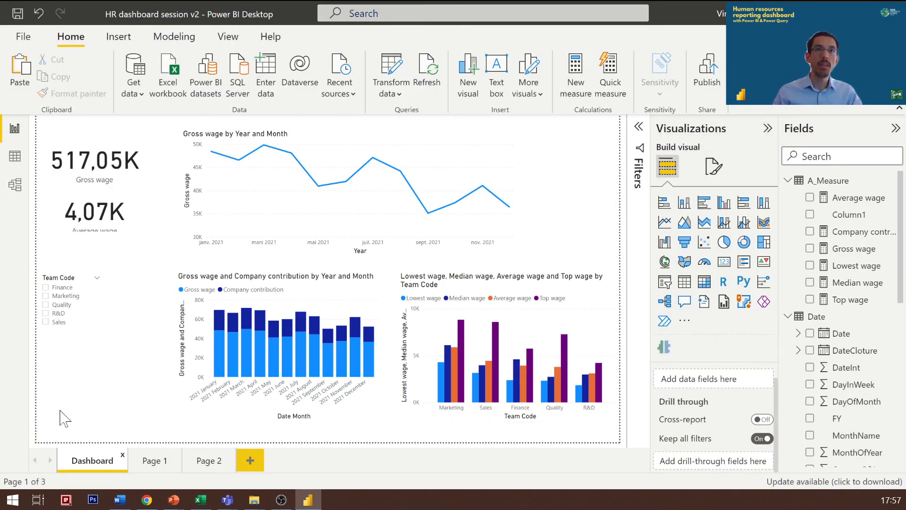
# Step: In Power BI, set the Dashboard page's canvas background image to PPT background PBI from the Démo PowerBI files folder
pyautogui.click(714, 166)
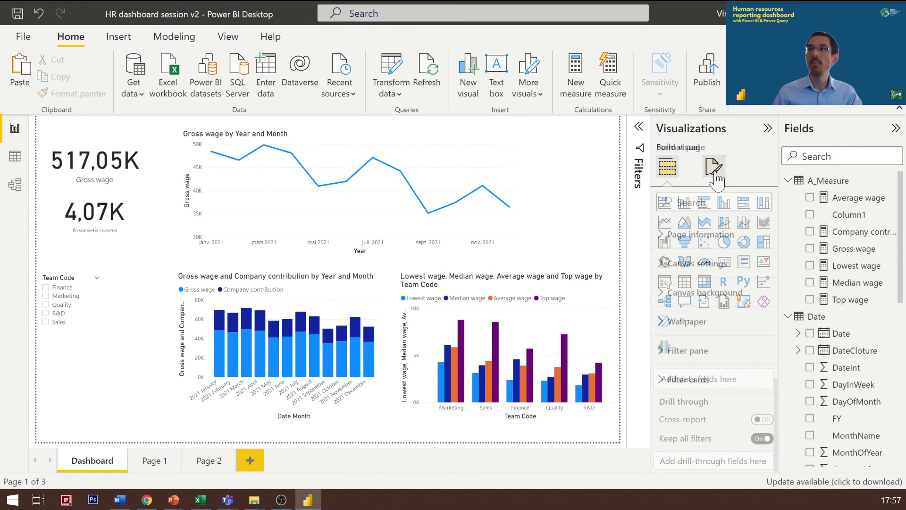
pyautogui.click(721, 302)
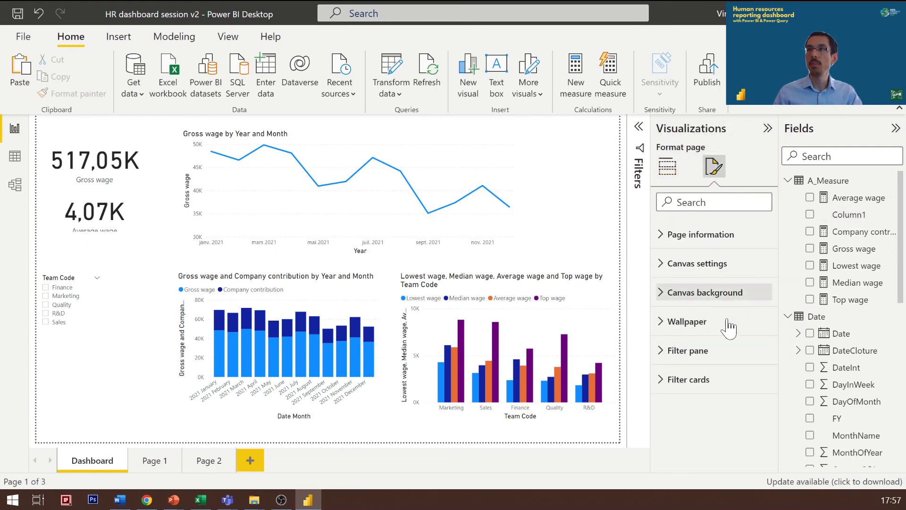
pyautogui.scroll(-1, 696, 359)
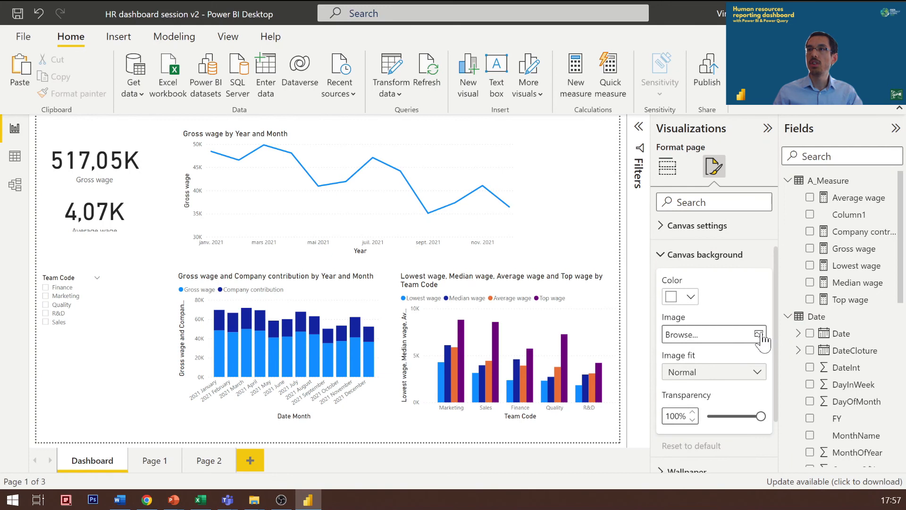
pyautogui.click(759, 334)
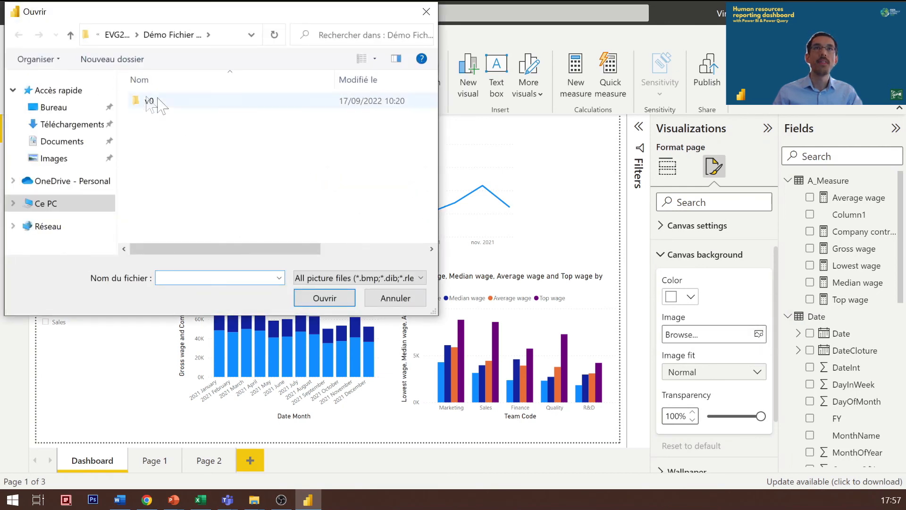
pyautogui.click(125, 34)
pyautogui.doubleClick(185, 117)
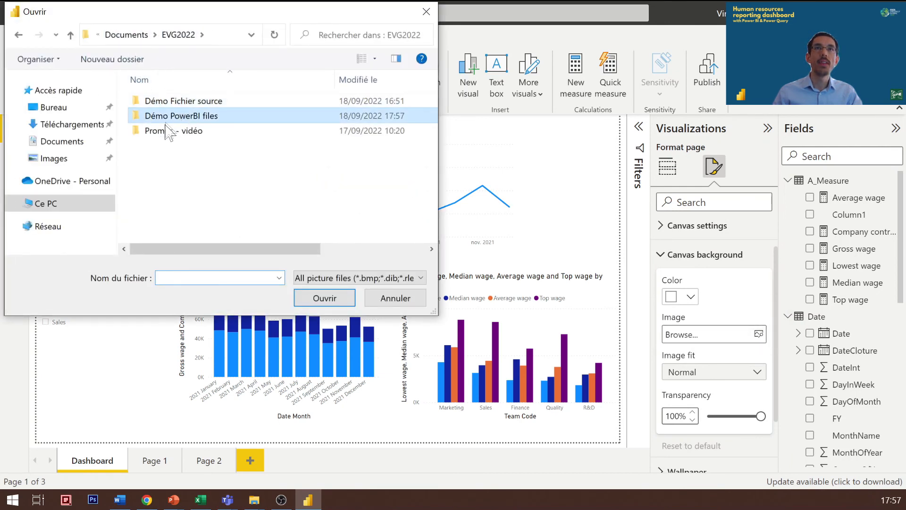
pyautogui.click(170, 132)
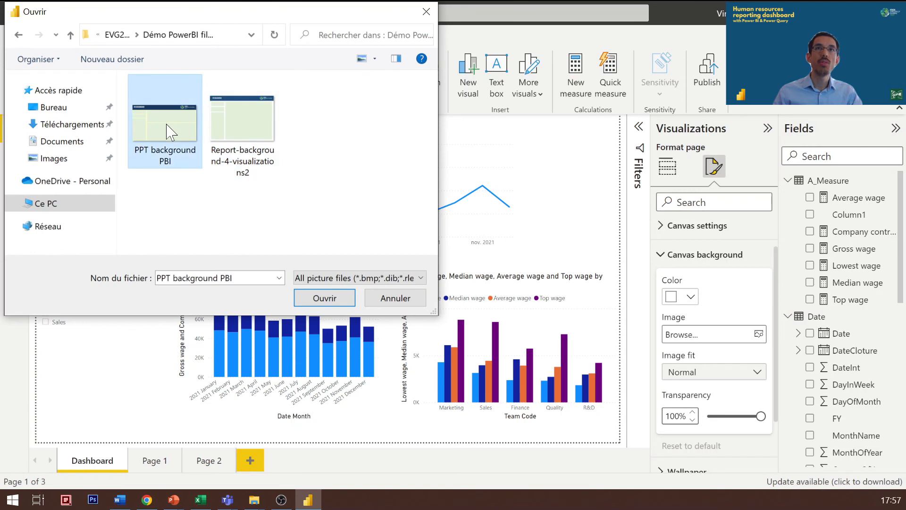
pyautogui.doubleClick(170, 132)
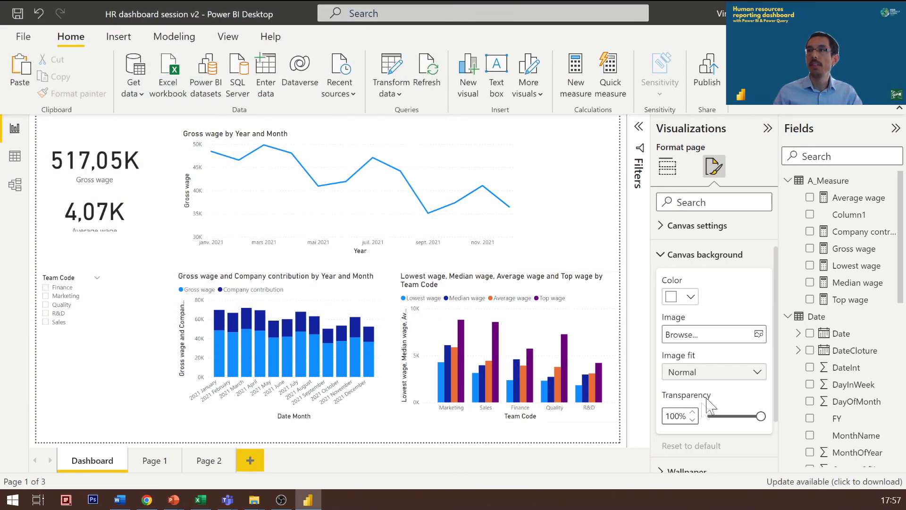
# Step: Set the canvas background image's transparency to 0% and its image fit to Fit
pyautogui.moveTo(763, 418); pyautogui.dragTo(708, 418)
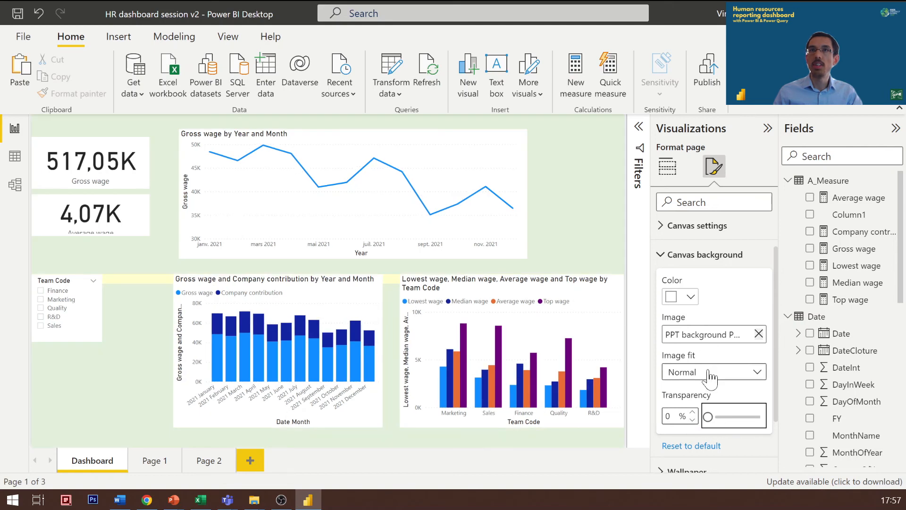
pyautogui.click(711, 375)
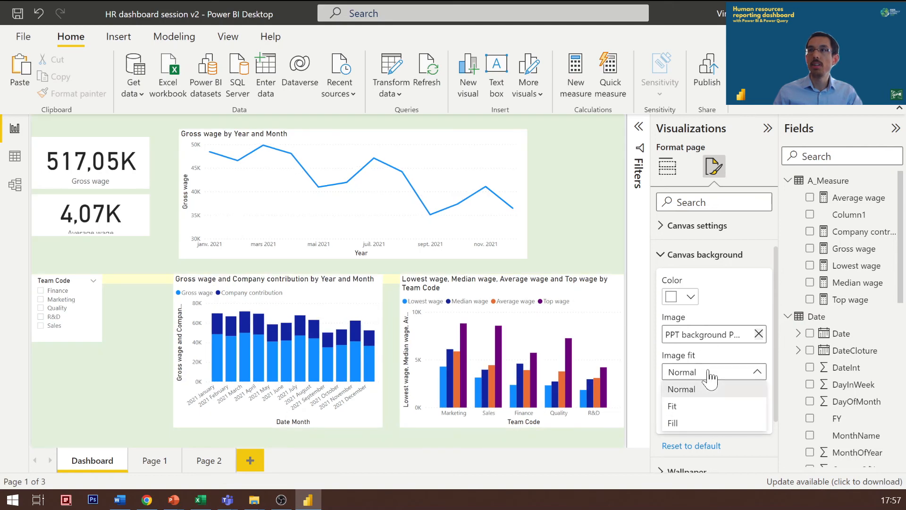
pyautogui.click(692, 406)
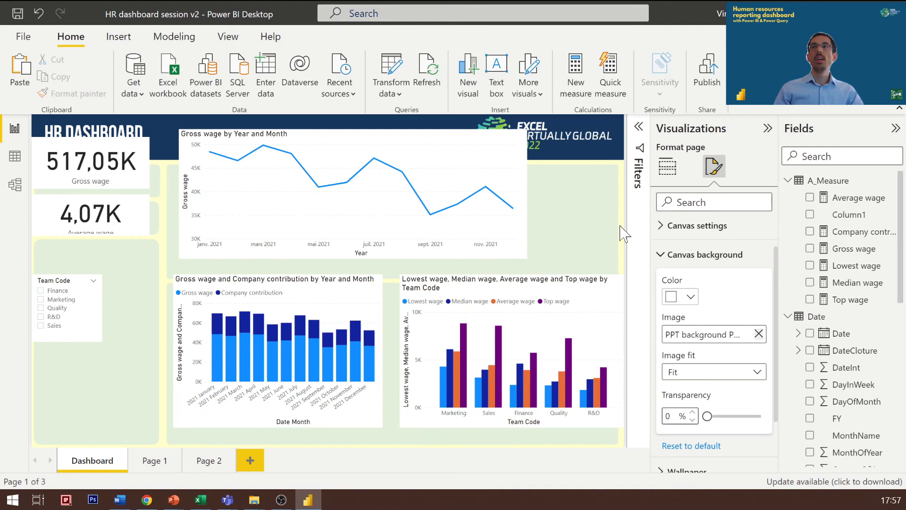
# Step: Resize and move the Gross wage line chart into the upper background placeholder, and move both column charts into the lower one
pyautogui.click(116, 182)
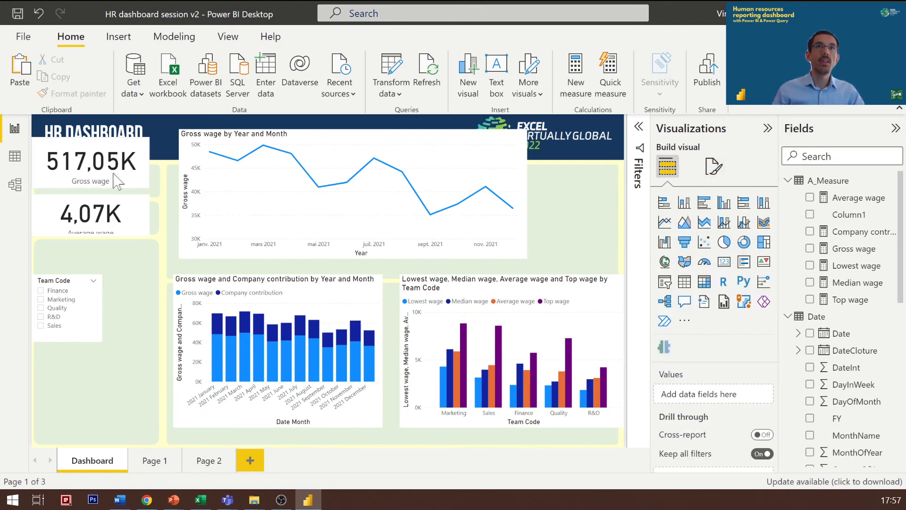
pyautogui.click(524, 138)
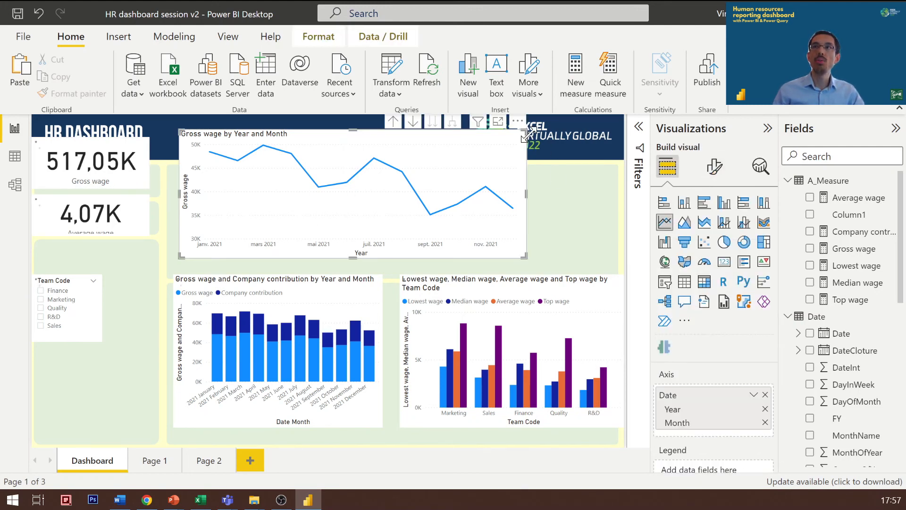
pyautogui.moveTo(499, 170); pyautogui.dragTo(496, 165)
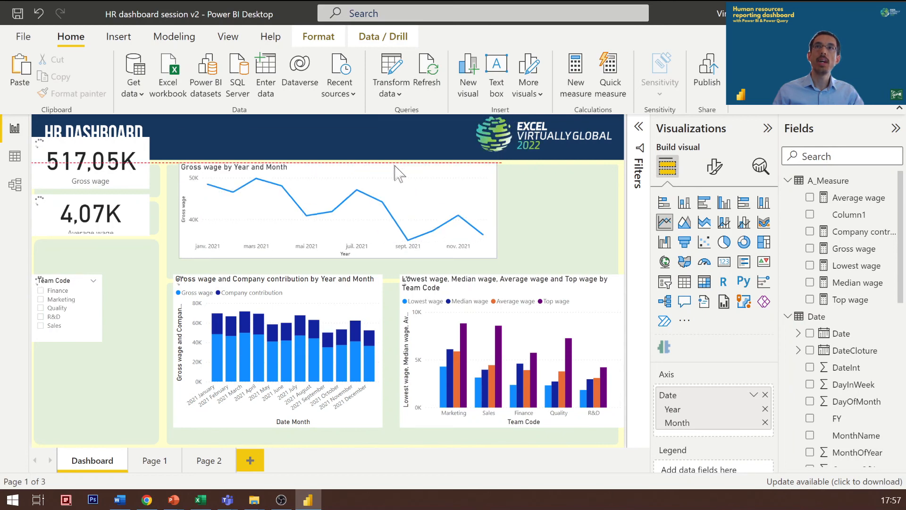
pyautogui.moveTo(394, 190); pyautogui.dragTo(392, 191)
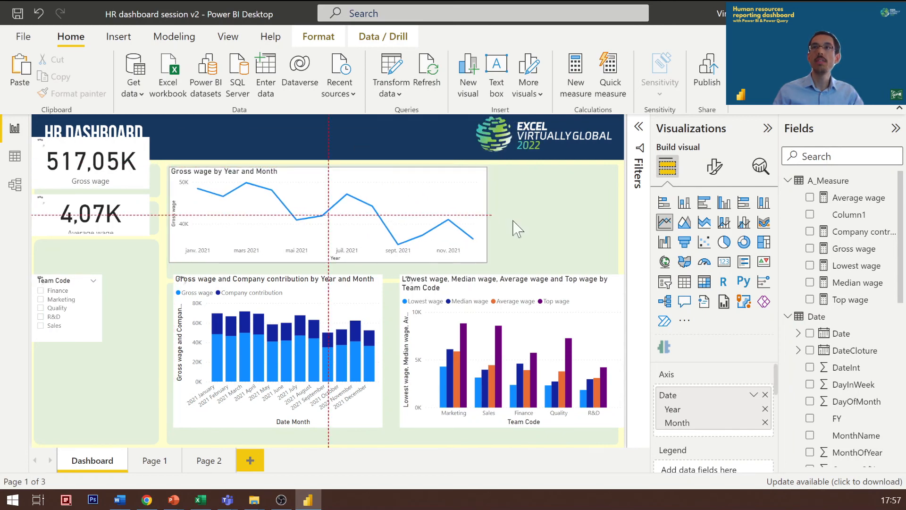
pyautogui.moveTo(485, 221); pyautogui.dragTo(605, 220)
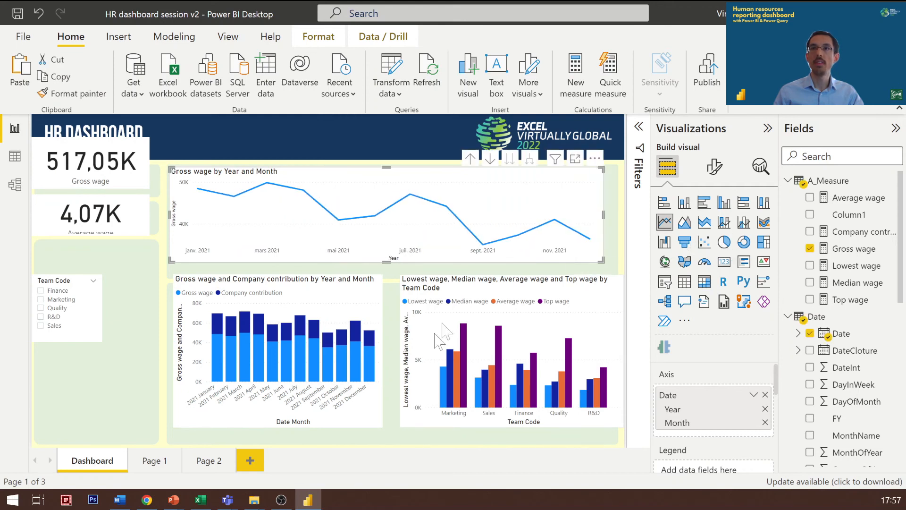
pyautogui.moveTo(453, 321); pyautogui.dragTo(440, 336)
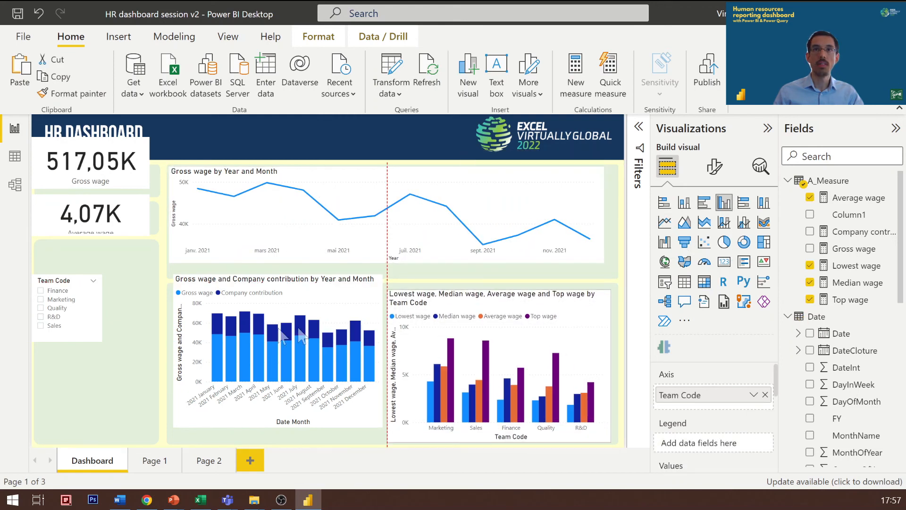
pyautogui.moveTo(281, 332); pyautogui.dragTo(278, 340)
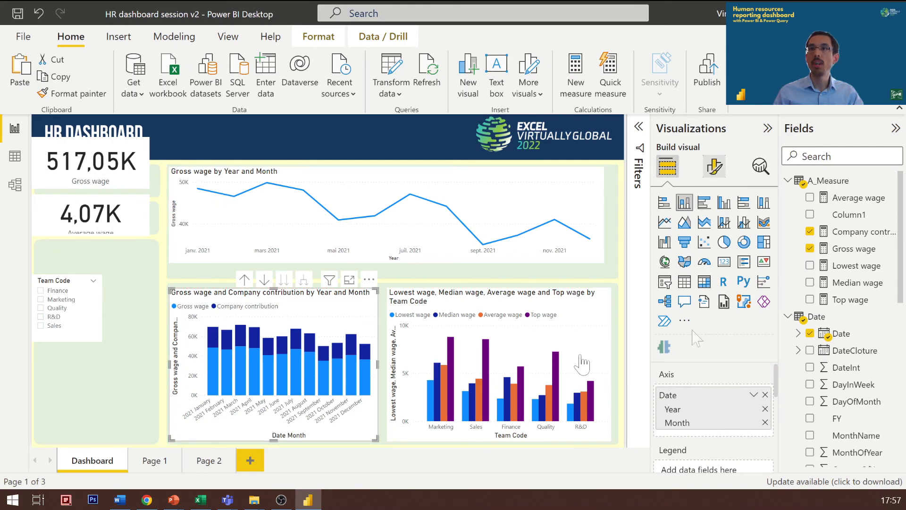
# Step: Turn off the background of the stacked column chart, the clustered column chart and the line chart
pyautogui.click(714, 166)
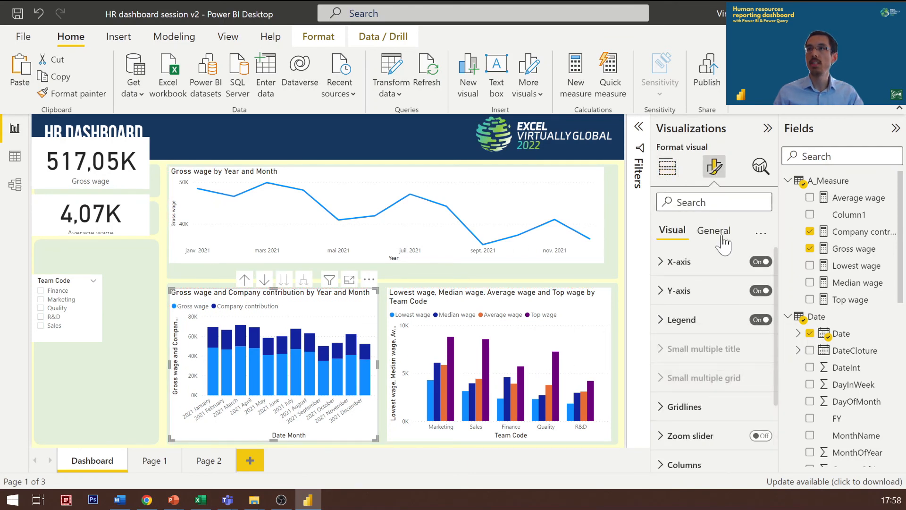
pyautogui.click(722, 241)
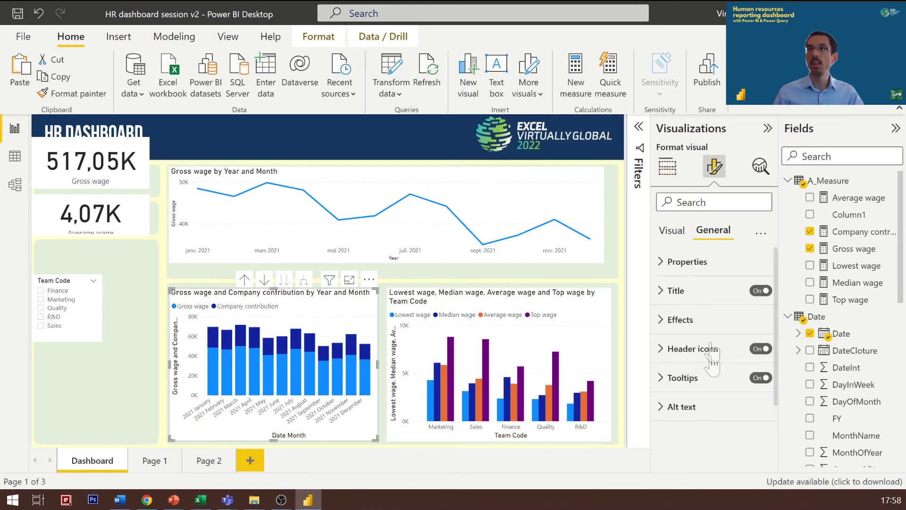
pyautogui.click(680, 350)
pyautogui.click(679, 349)
pyautogui.click(674, 230)
pyautogui.click(703, 237)
pyautogui.click(694, 321)
pyautogui.click(695, 322)
pyautogui.click(695, 321)
pyautogui.click(755, 348)
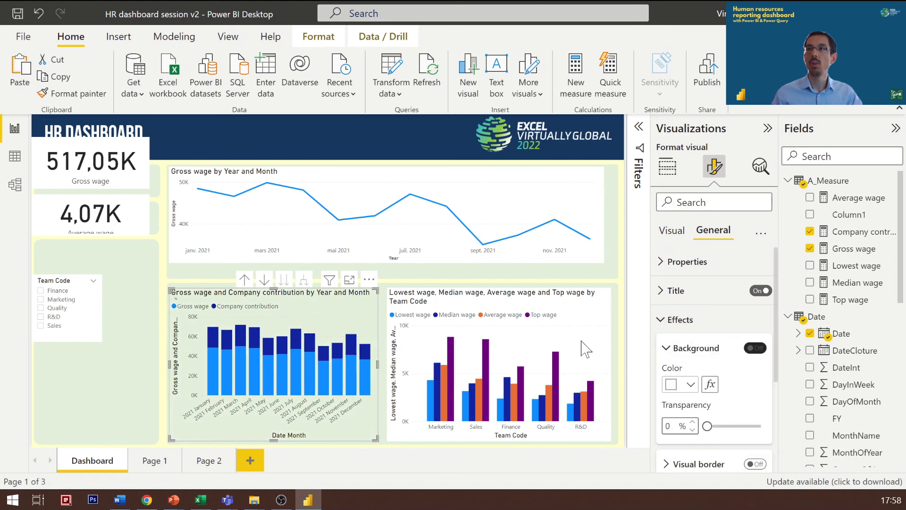
pyautogui.click(758, 349)
pyautogui.click(585, 252)
pyautogui.click(755, 349)
# Step: Turn off the background of the Average wage card, the Gross wage card and the Team Code slicer, shifting the slicer into its placeholder
pyautogui.click(142, 221)
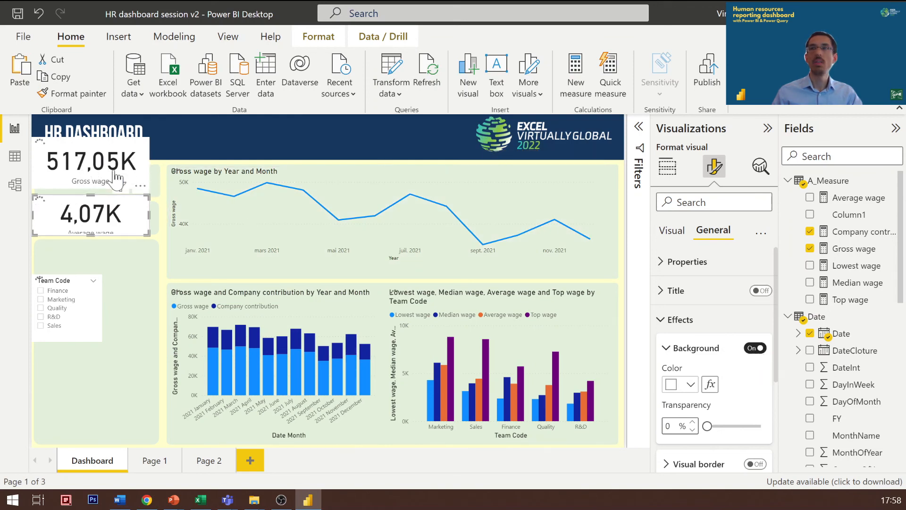
pyautogui.click(755, 348)
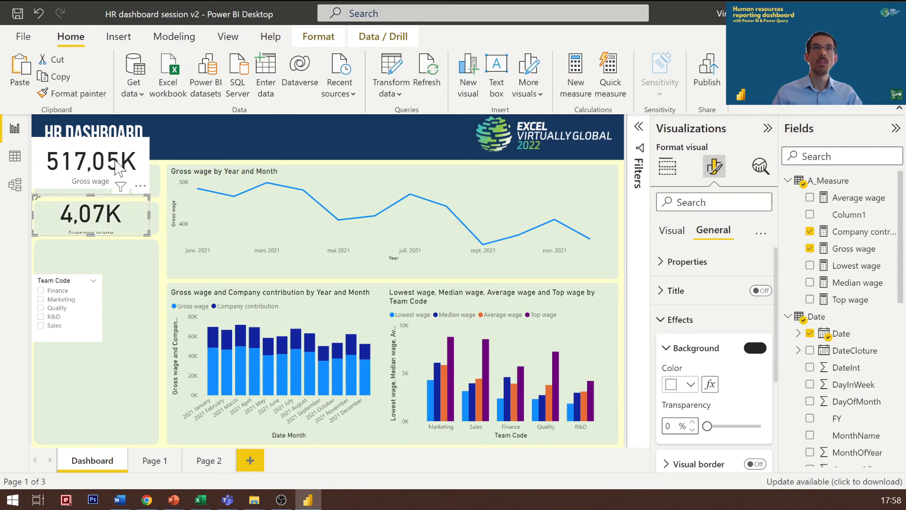
pyautogui.click(757, 348)
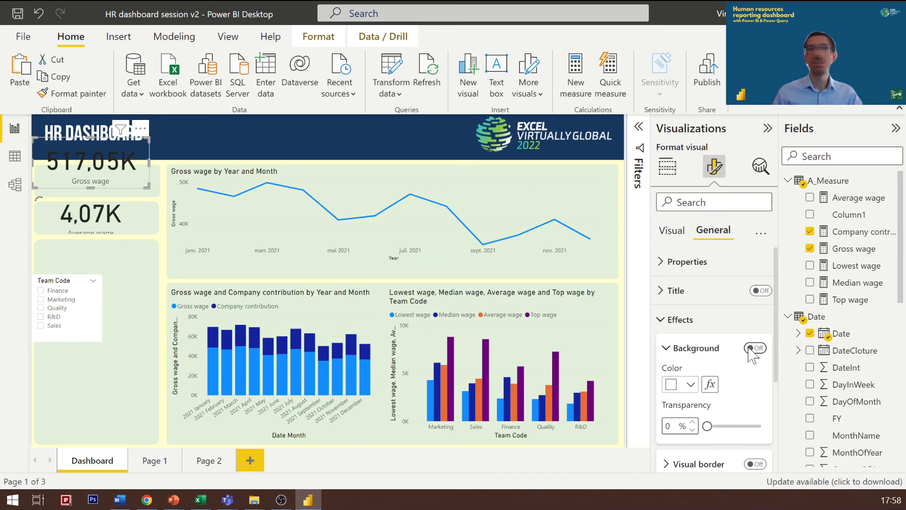
pyautogui.moveTo(82, 329); pyautogui.dragTo(99, 324)
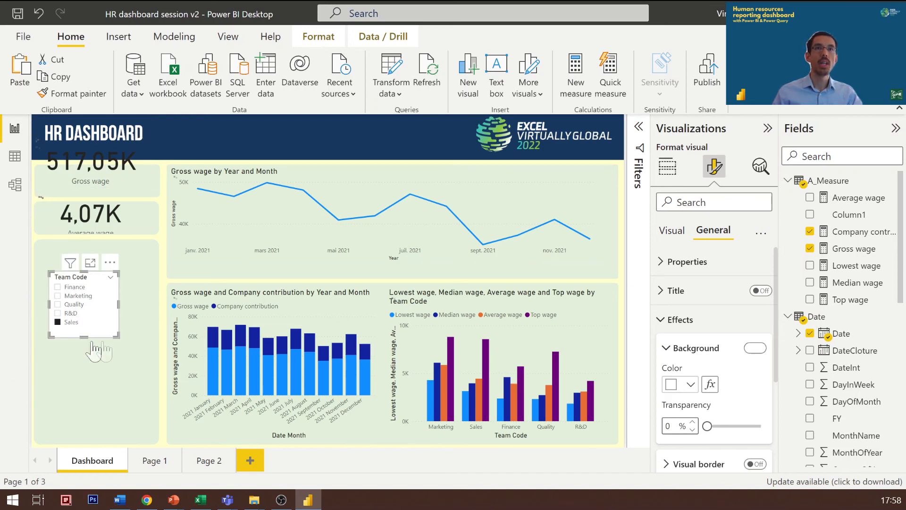
pyautogui.click(759, 349)
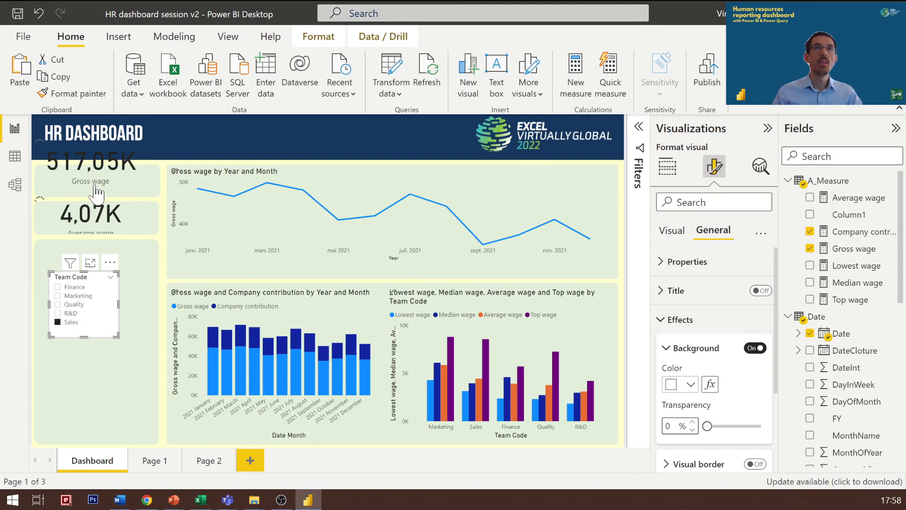
# Step: Move the Gross wage card down into its placeholder, and set the callout value font size to 18 on both wage cards
pyautogui.moveTo(106, 179); pyautogui.dragTo(113, 196)
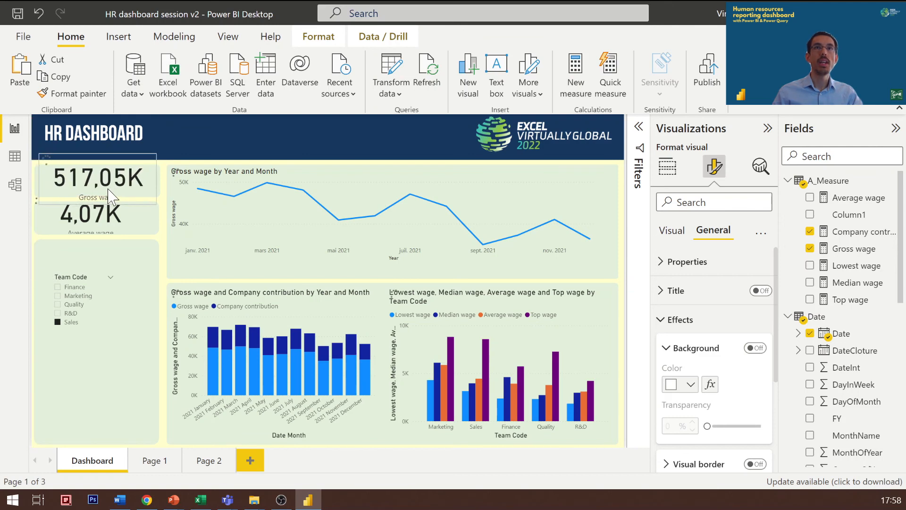
pyautogui.click(677, 236)
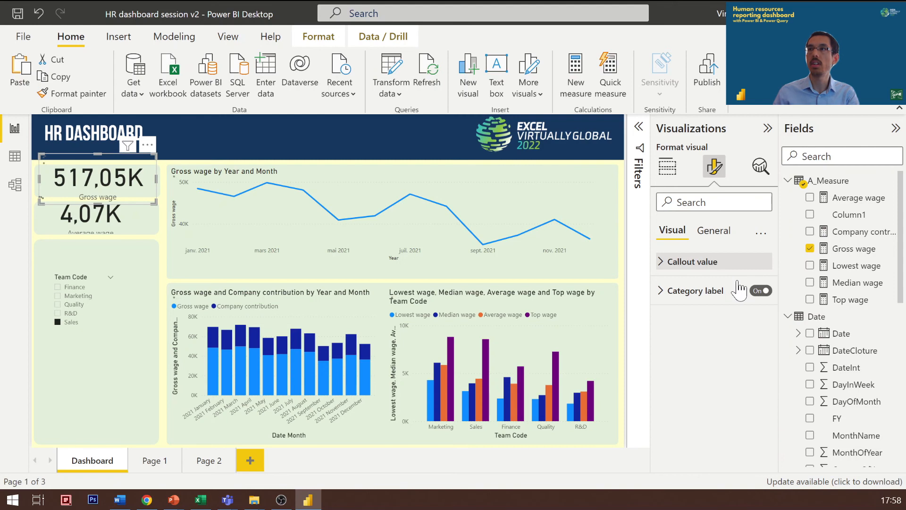
pyautogui.click(658, 263)
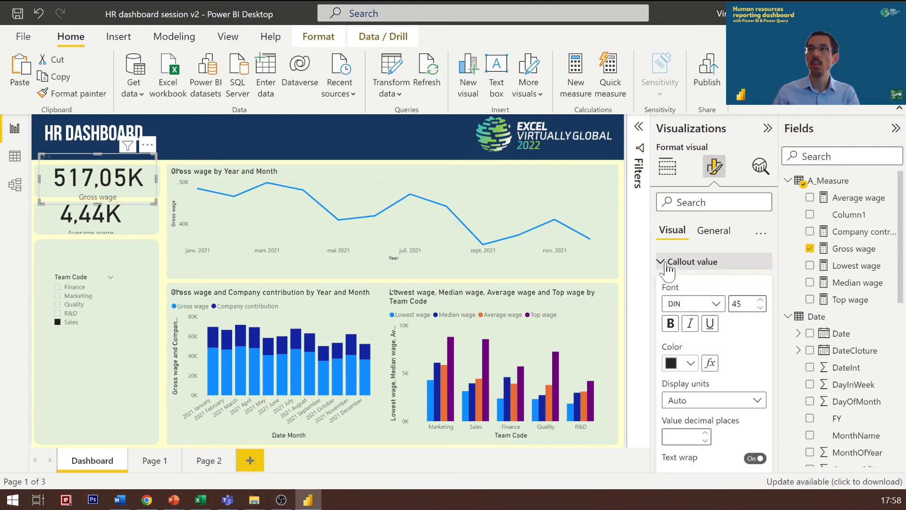
pyautogui.click(658, 263)
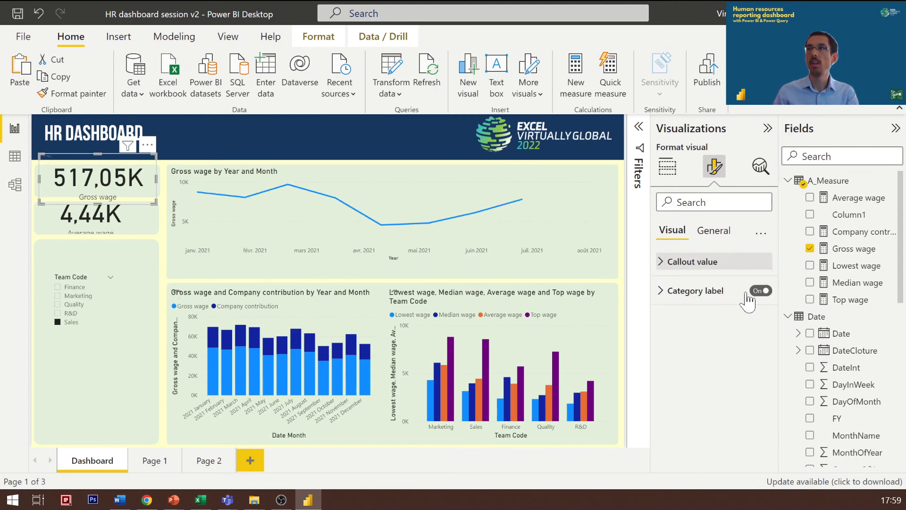
pyautogui.moveTo(745, 304); pyautogui.dragTo(676, 308)
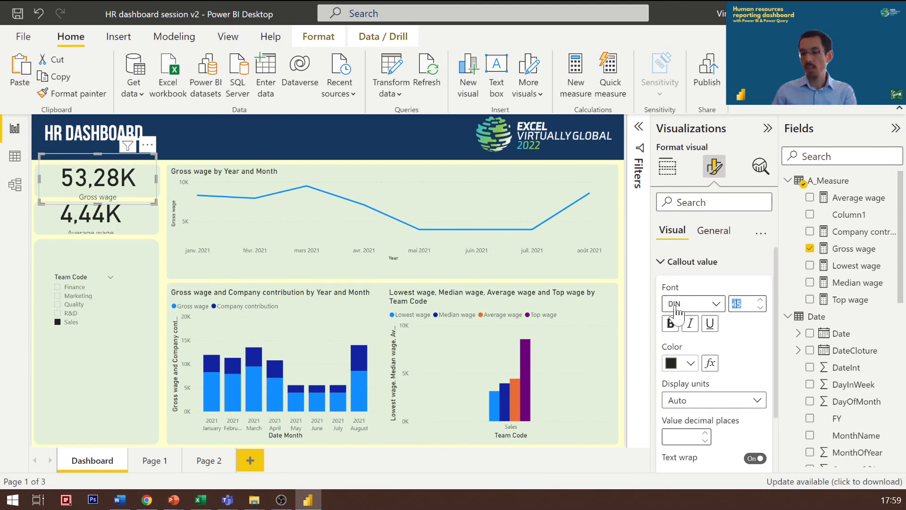
pyautogui.click(106, 226)
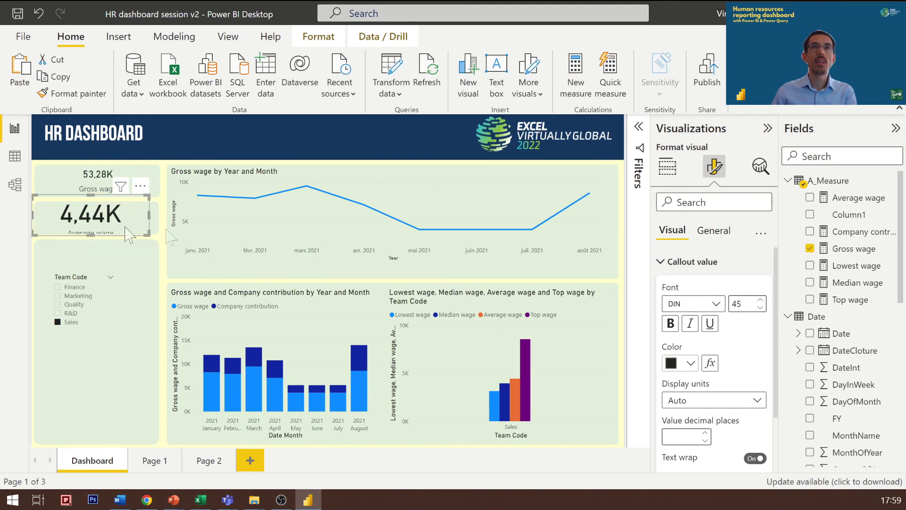
pyautogui.moveTo(738, 304); pyautogui.dragTo(676, 310)
pyautogui.write('18')
pyautogui.press('Return')
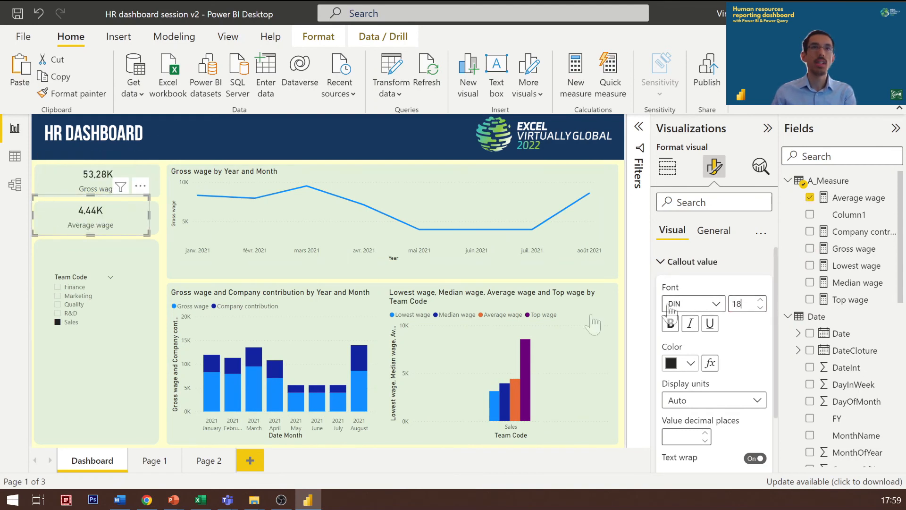
# Step: Position the Average wage card and the Team Code slicer within their placeholders, and clear the slicer's Sales selection
pyautogui.moveTo(114, 226); pyautogui.dragTo(120, 224)
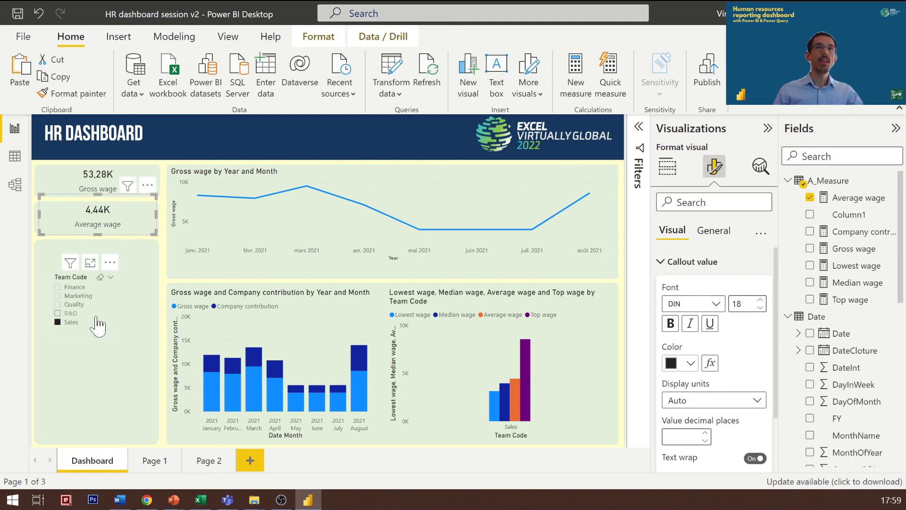
pyautogui.moveTo(99, 326); pyautogui.dragTo(91, 319)
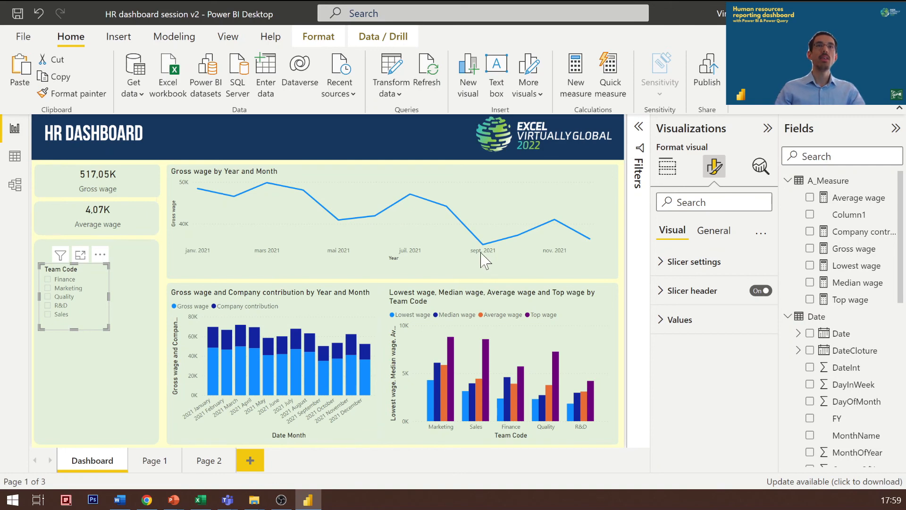
pyautogui.click(115, 413)
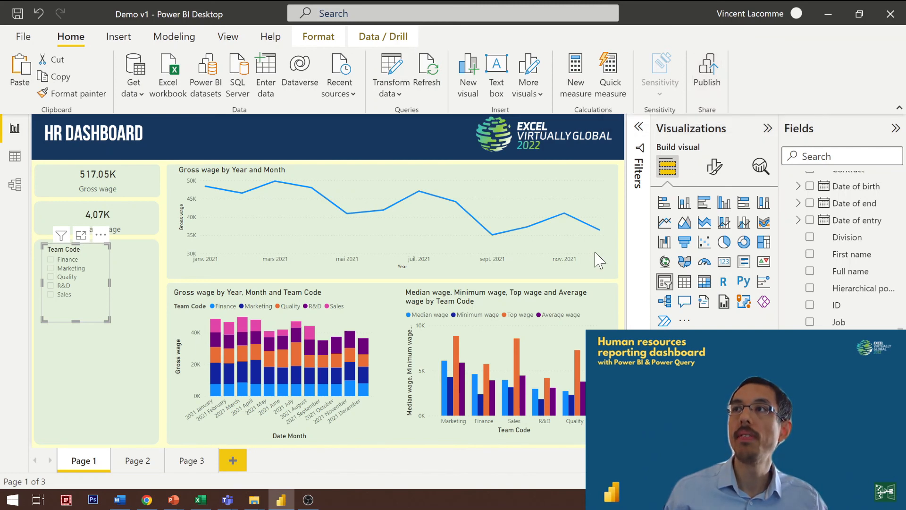
# Step: In the Power BI service, dismiss the PowerPoint sharing tip on the Demo v1 report and try the Team Code slicer with Marketing and Quality
pyautogui.click(577, 350)
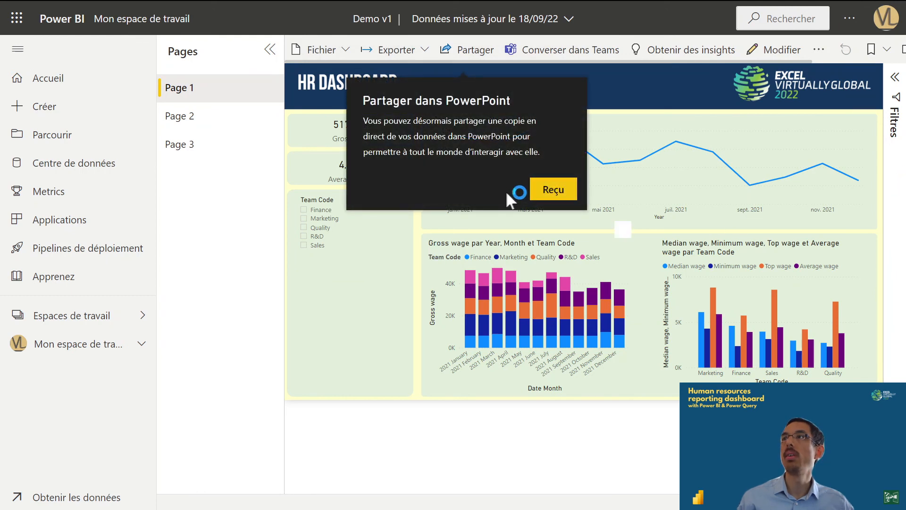
pyautogui.click(564, 202)
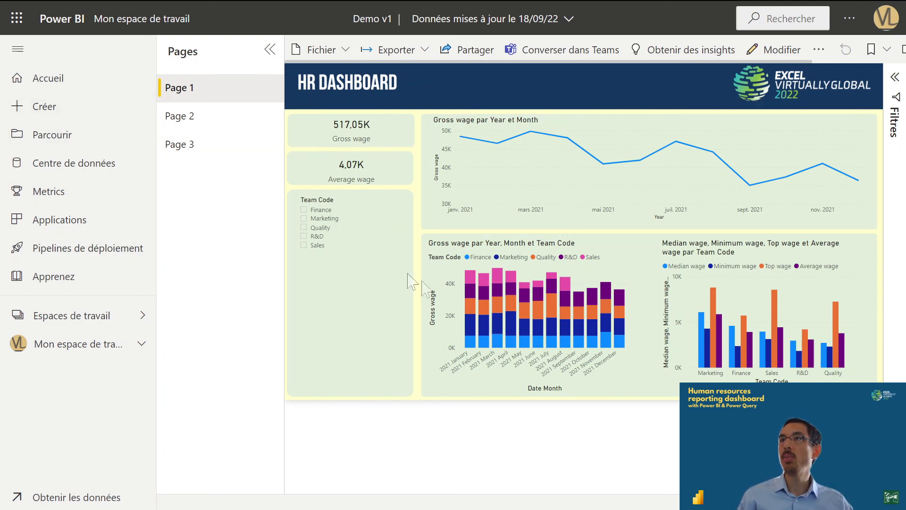
pyautogui.click(319, 219)
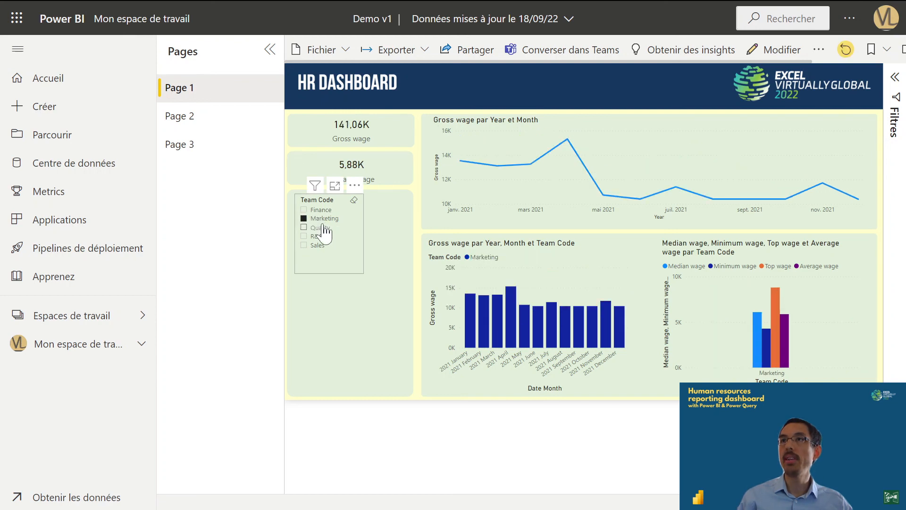
pyautogui.click(321, 228)
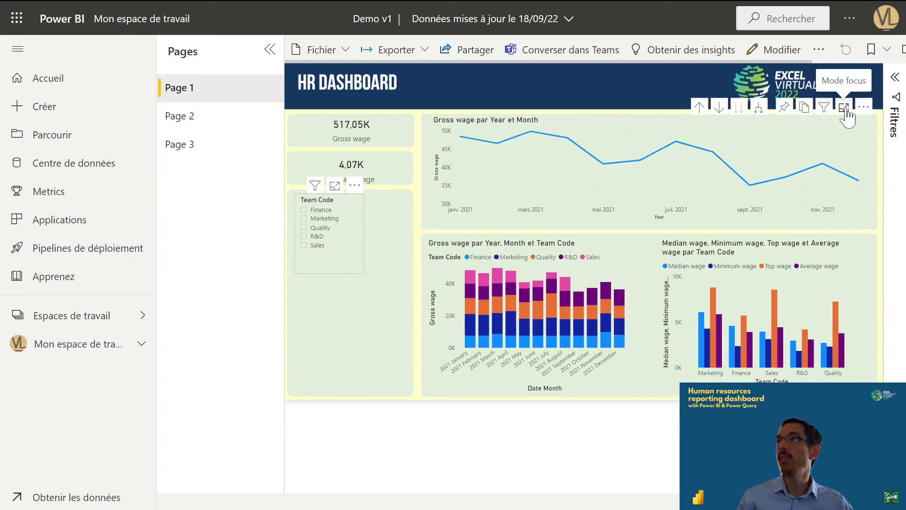
# Step: View the Gross wage par Year et Month line chart in focus mode and check its data export file formats without exporting
pyautogui.click(843, 108)
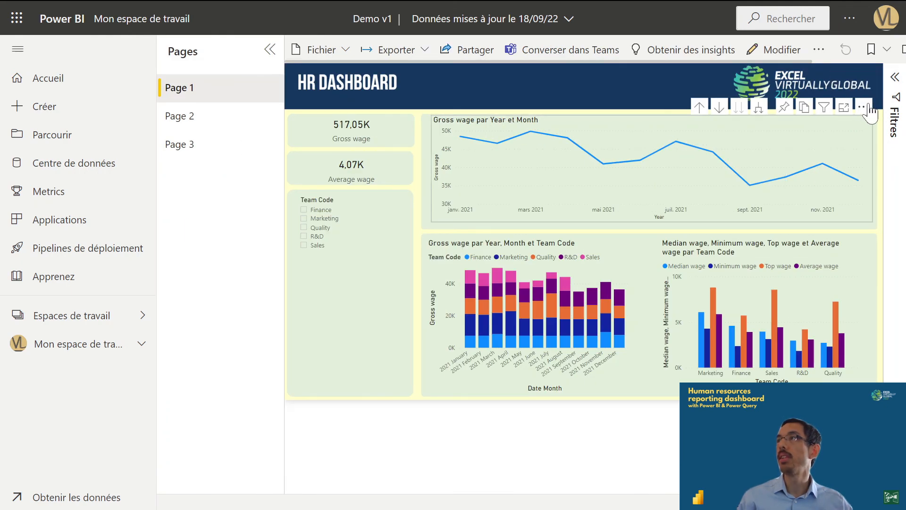
pyautogui.click(867, 108)
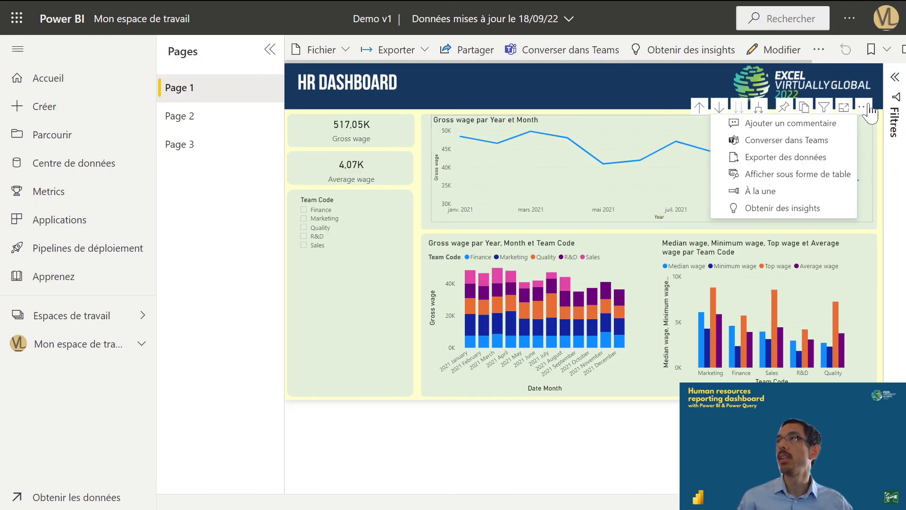
pyautogui.click(802, 160)
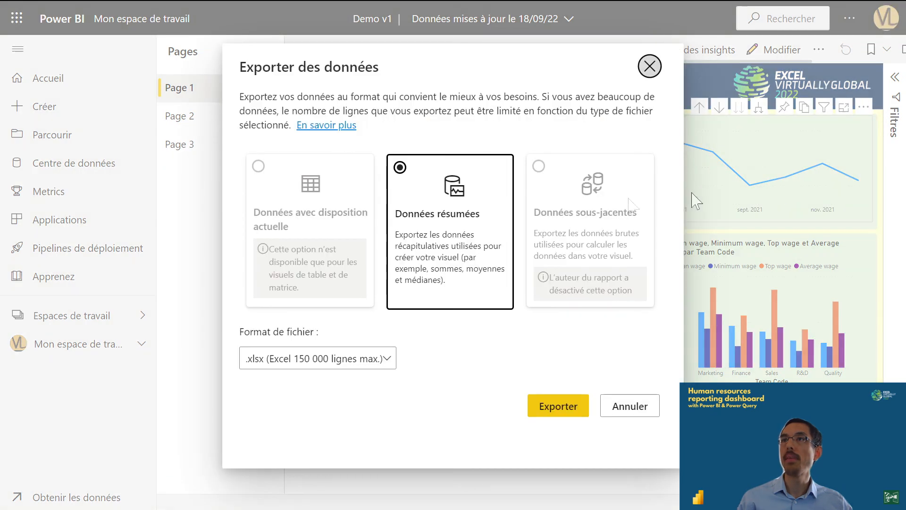
pyautogui.click(337, 360)
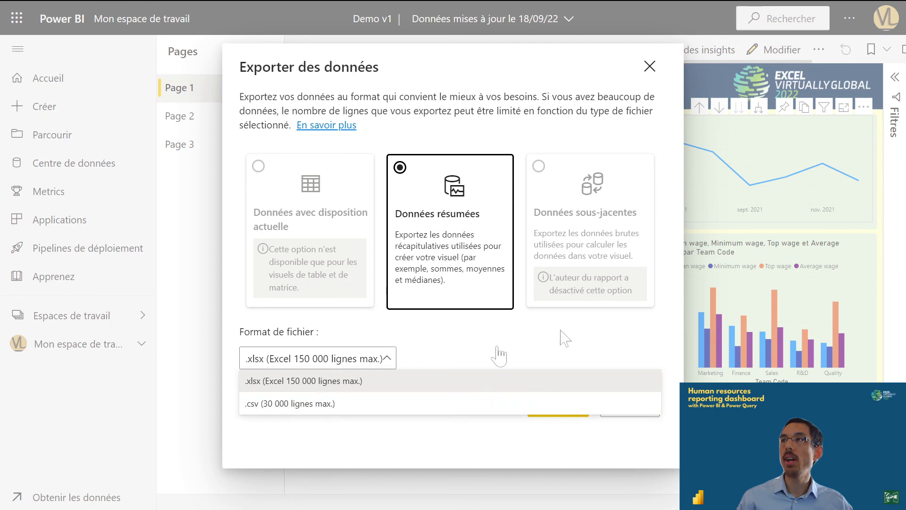
pyautogui.click(615, 71)
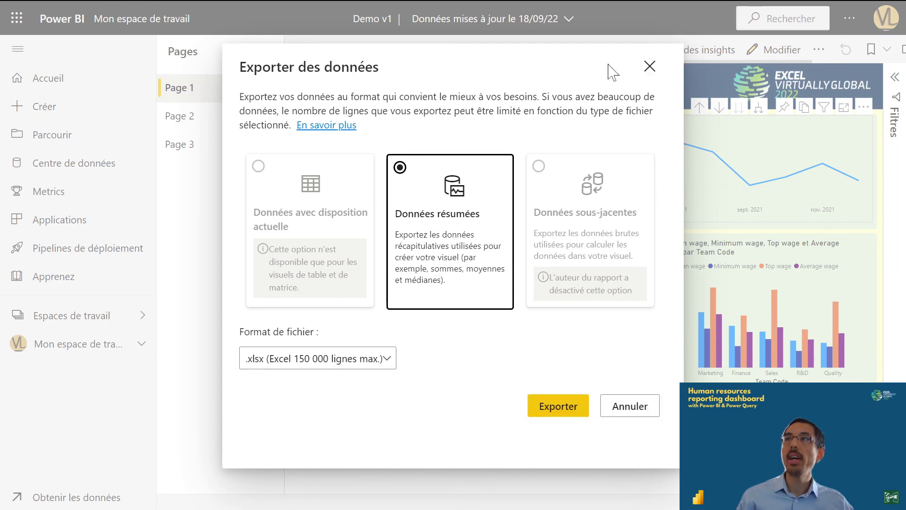
pyautogui.click(650, 67)
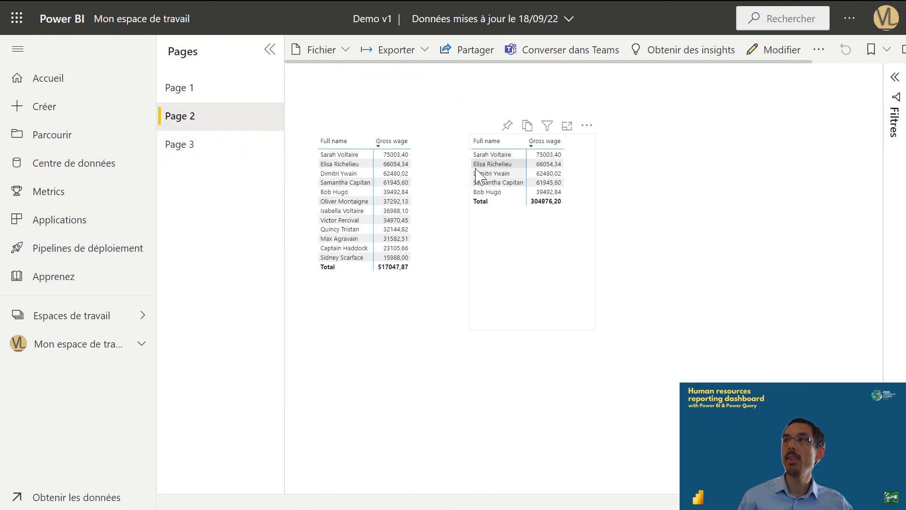
# Step: View Page 3's Gross wage par Team Code et Sex chart in focus mode, and return to the report with the page list collapsed
pyautogui.click(184, 146)
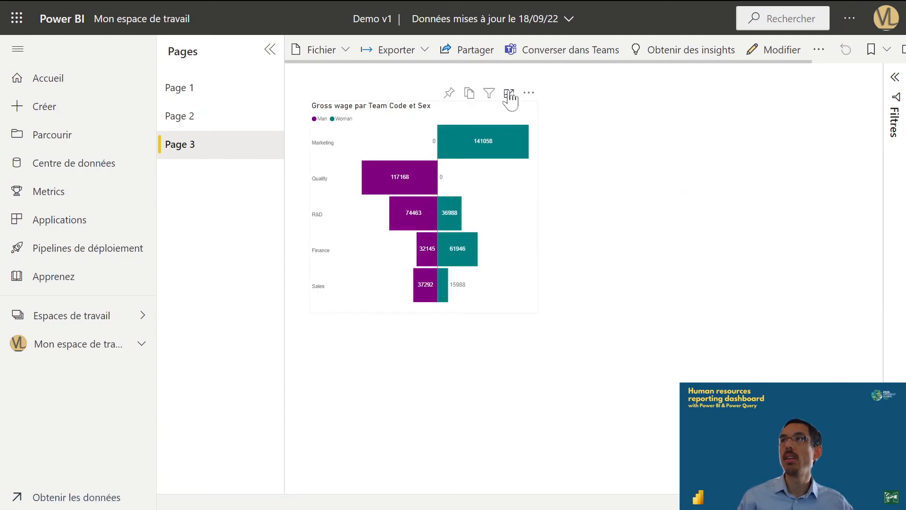
pyautogui.click(510, 94)
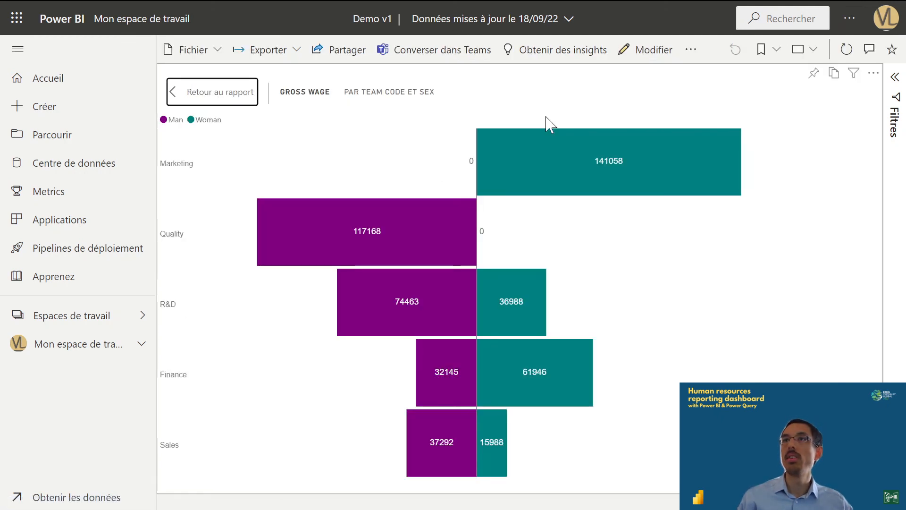
pyautogui.click(220, 92)
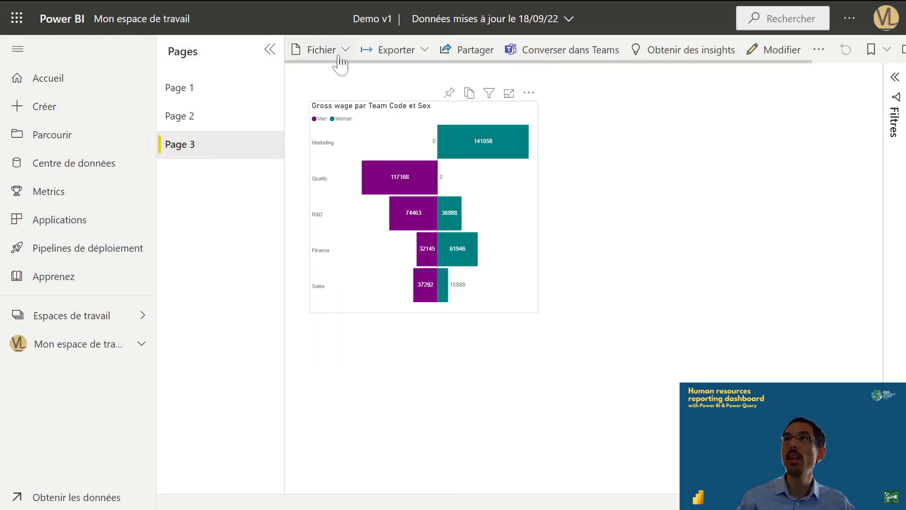
pyautogui.click(268, 51)
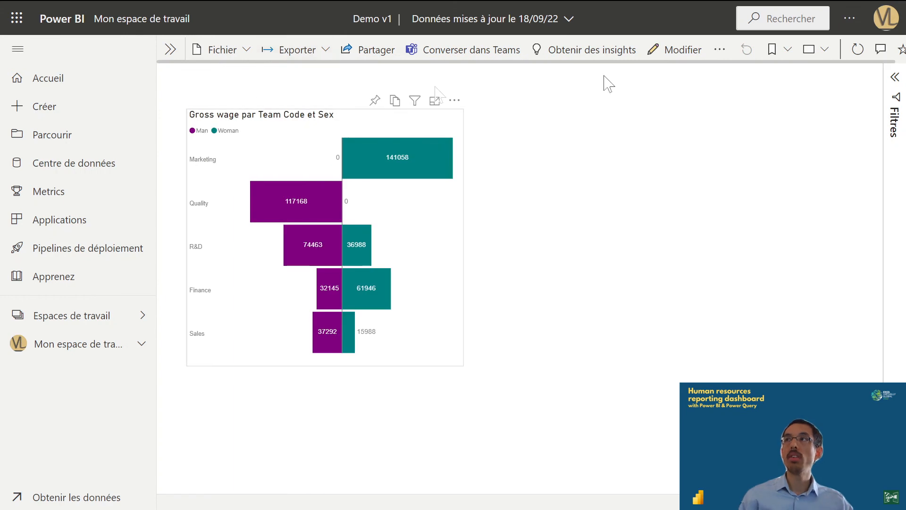